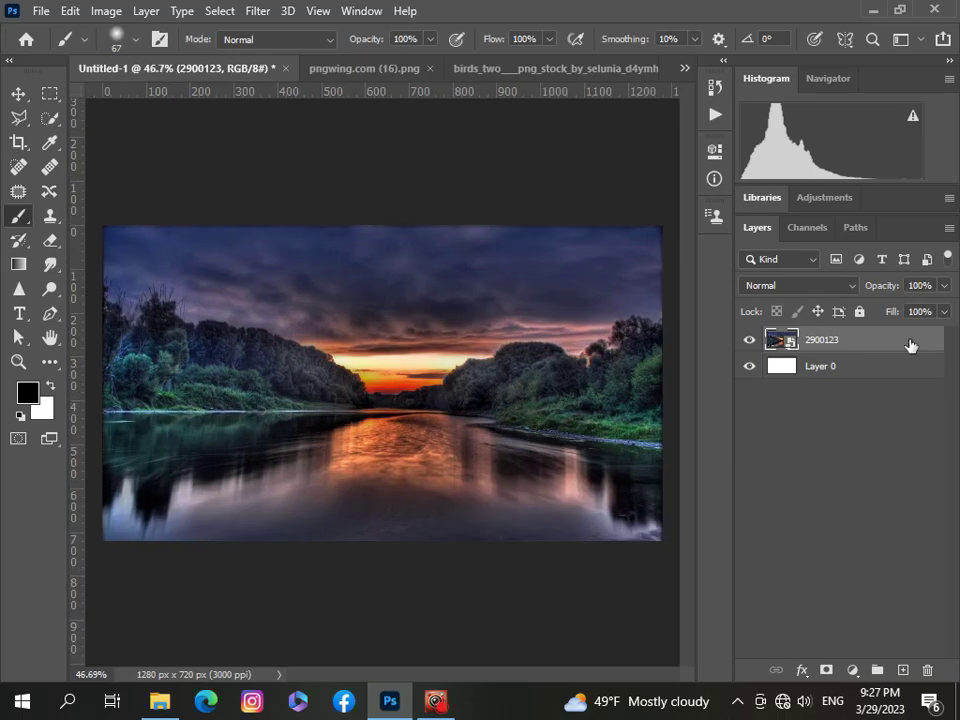
- Add a Hue/Saturation adjustment clipped to the river photo with hue -2, saturation +8 and lightness -18
click(853, 670)
click(862, 493)
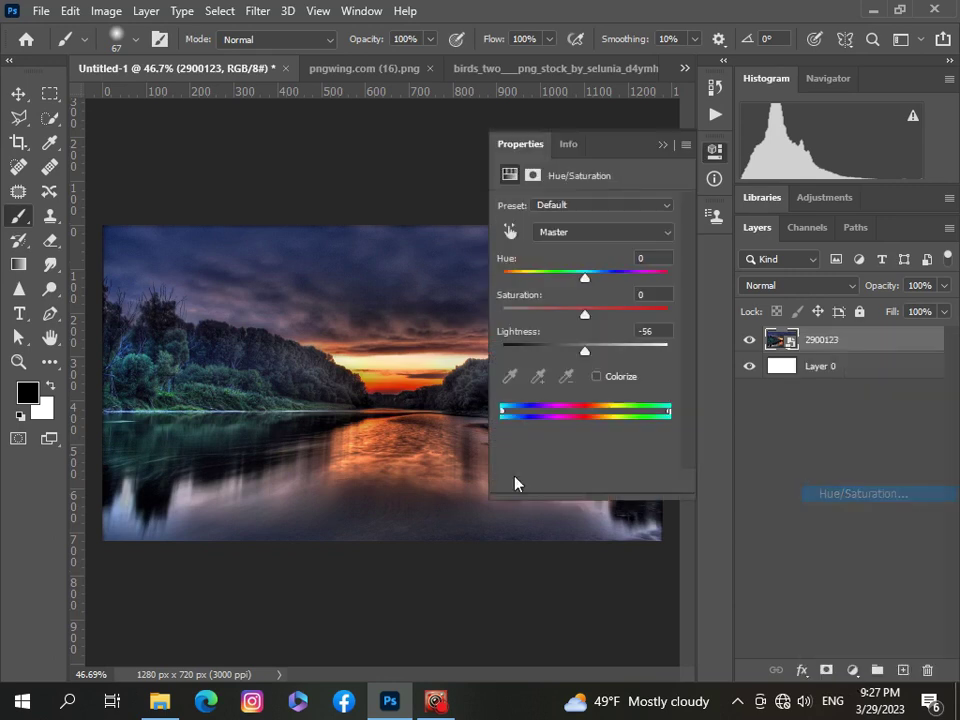
scroll(461, 468, down, 2)
click(553, 481)
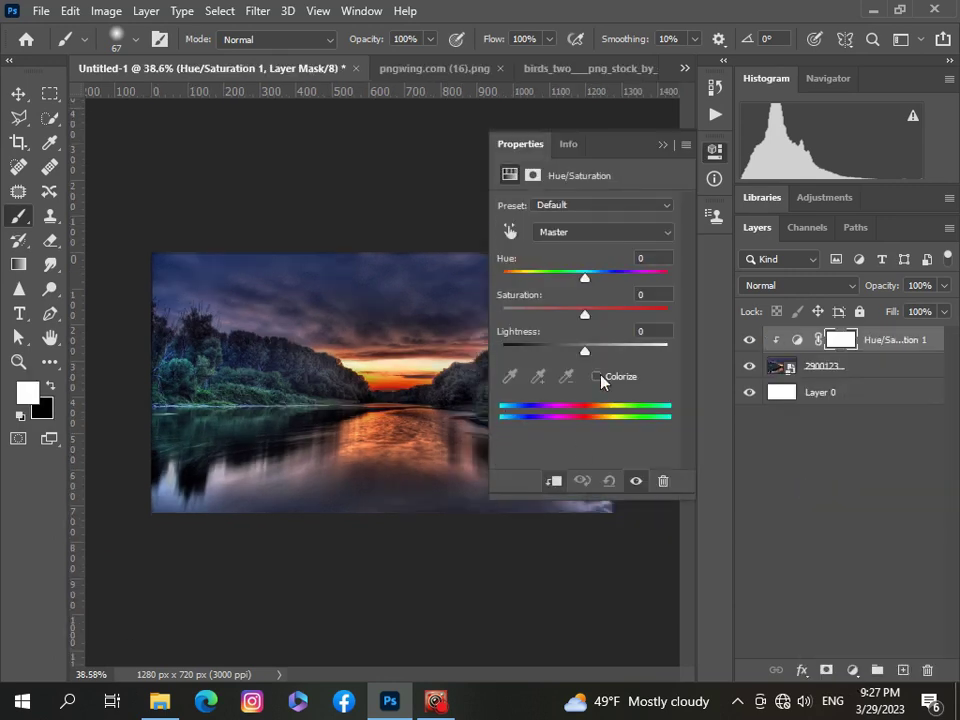
drag(585, 351, 584, 289)
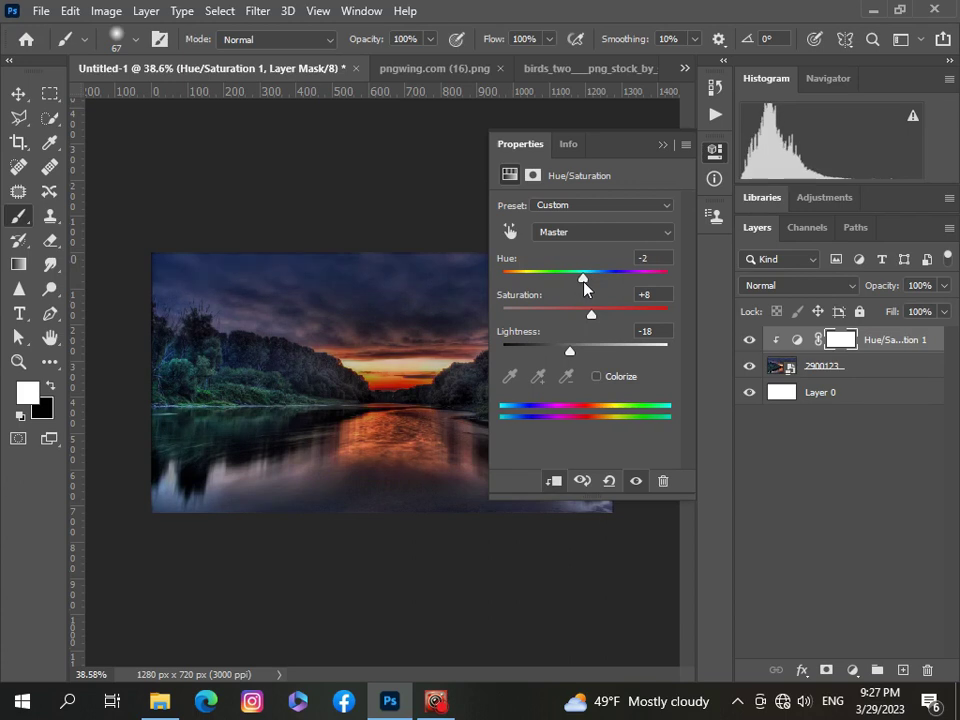
click(659, 147)
scroll(502, 364, down, 1)
scroll(502, 364, up, 2)
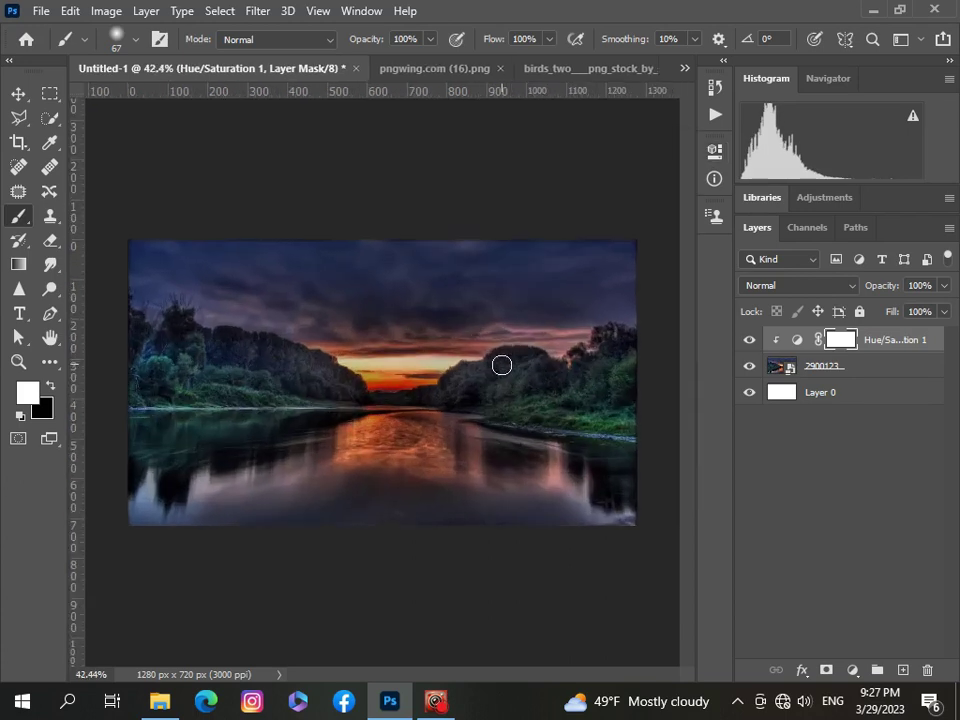
- Add a Levels adjustment clipped to the river photo and lower its white output level to about 233
click(853, 670)
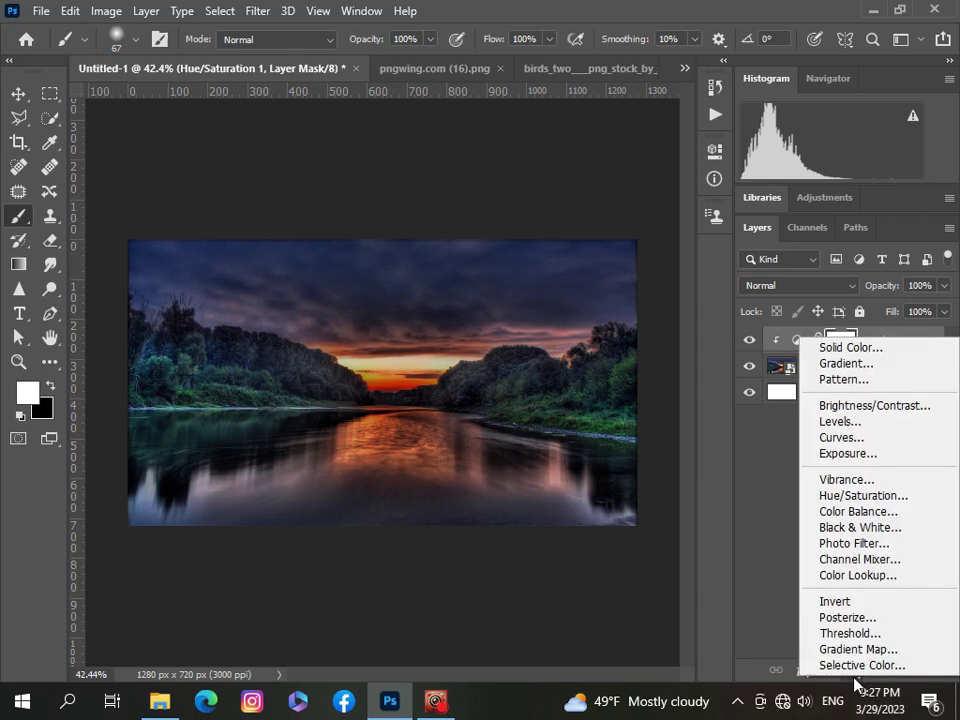
click(836, 421)
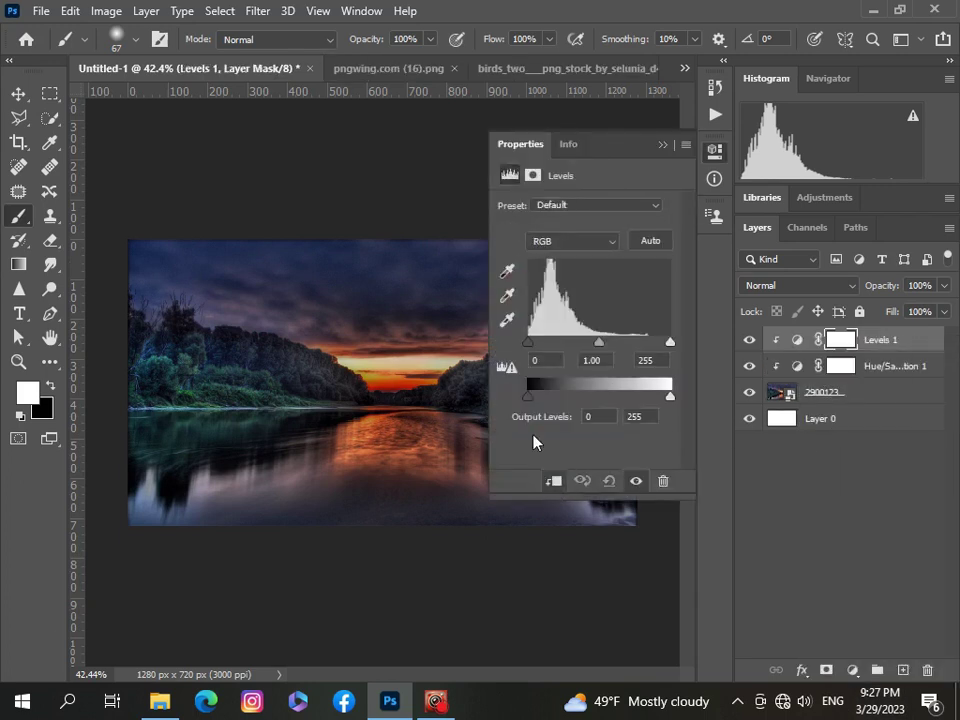
drag(530, 398, 529, 397)
drag(670, 397, 662, 397)
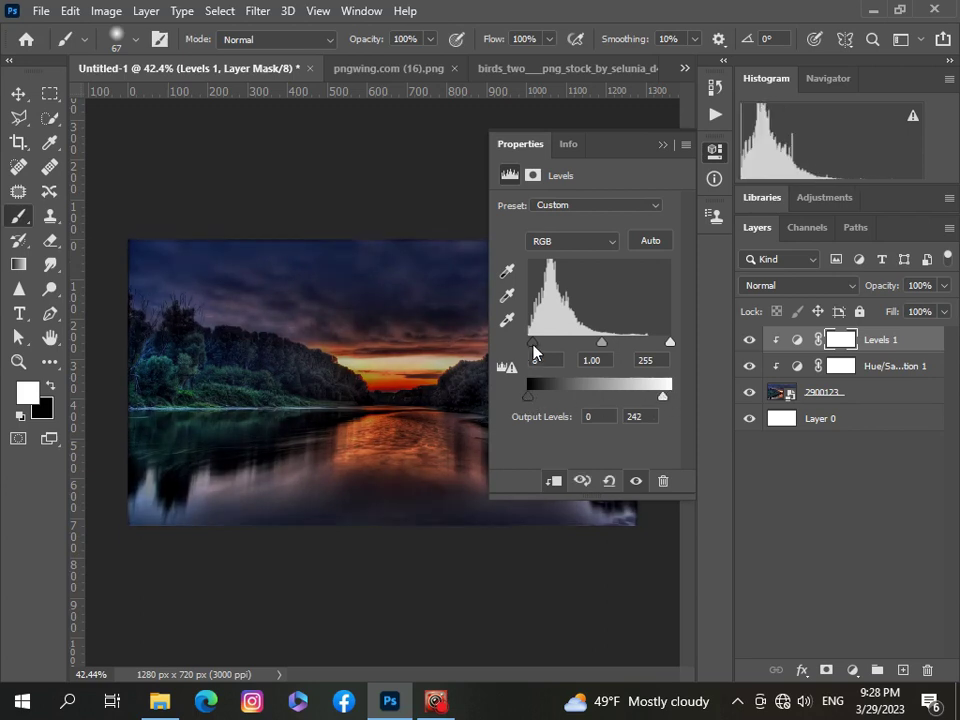
drag(663, 400, 662, 401)
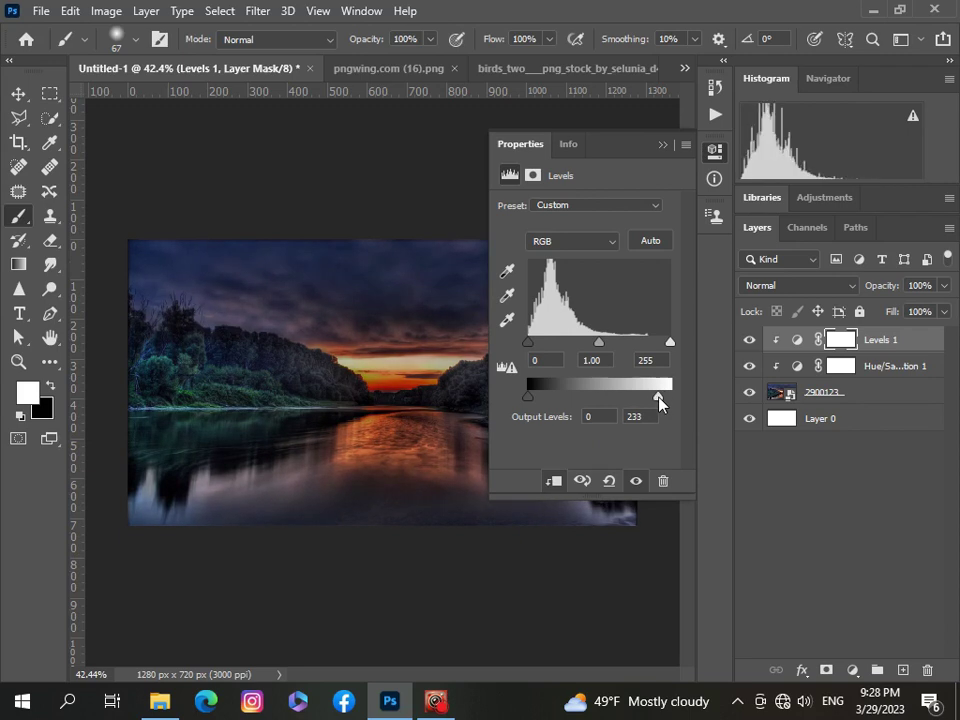
click(661, 145)
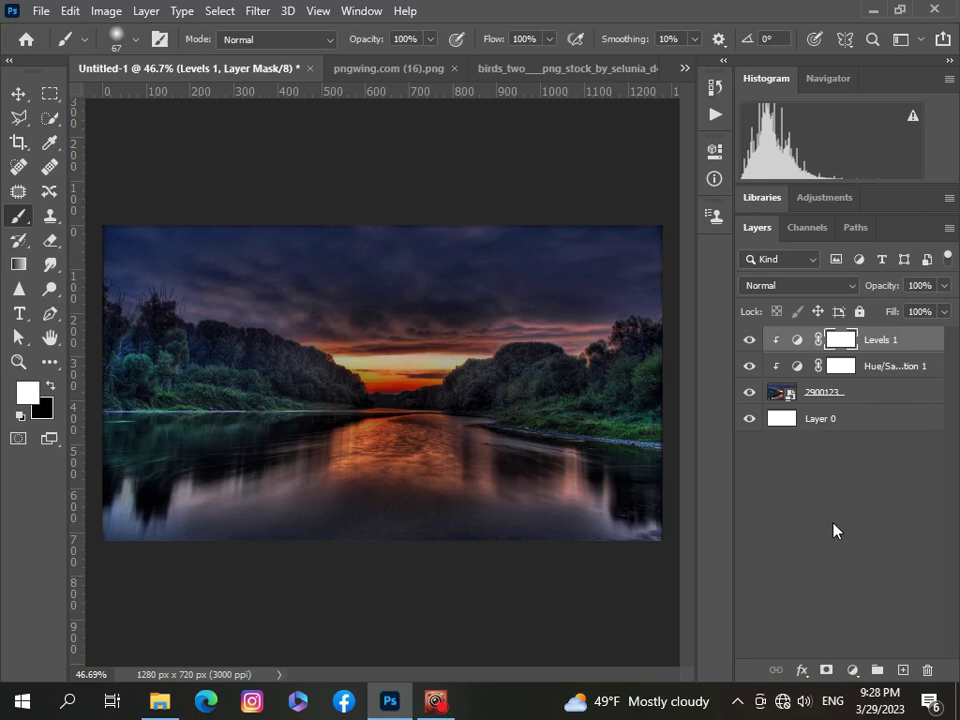
- Add a clipped Color Balance adjustment to the river photo with midtones at cyan-red -9, magenta-green -2 and yellow-blue -4
click(853, 670)
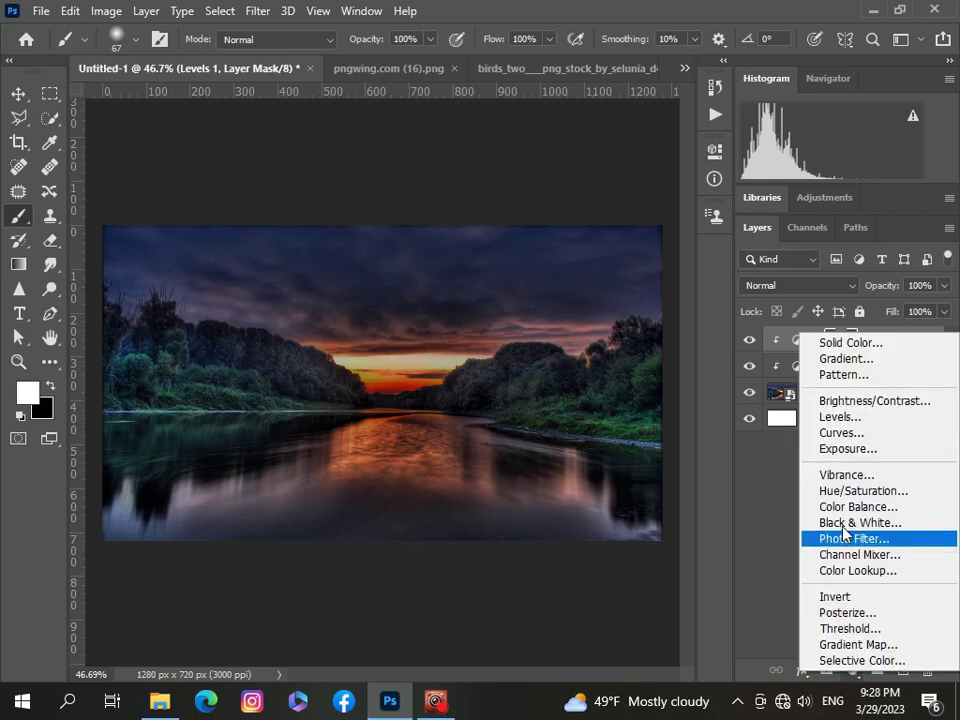
click(855, 507)
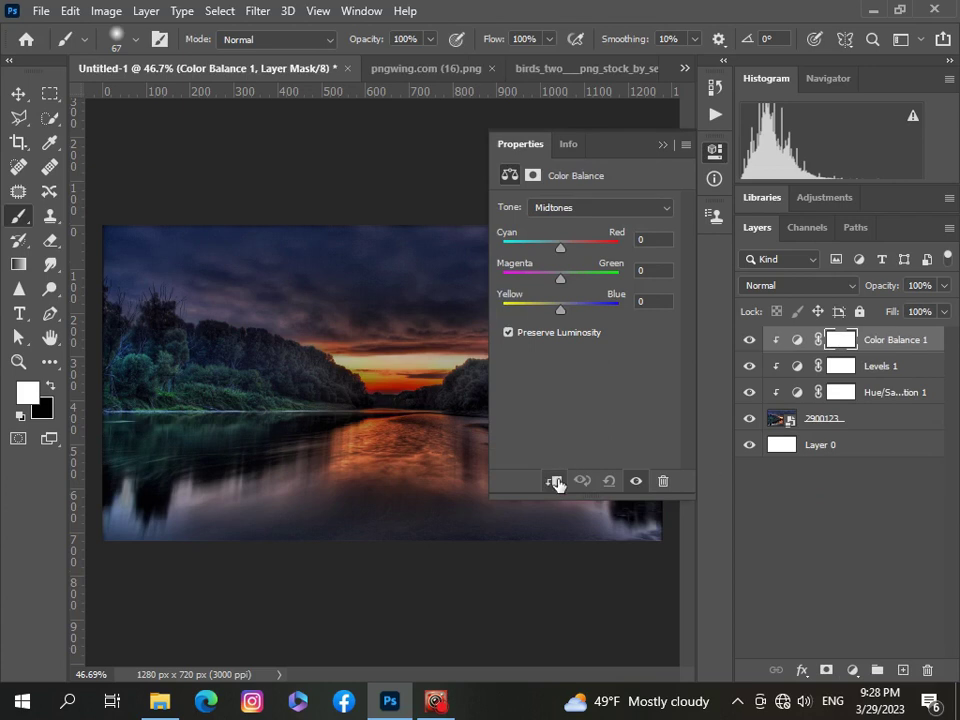
drag(560, 316, 555, 259)
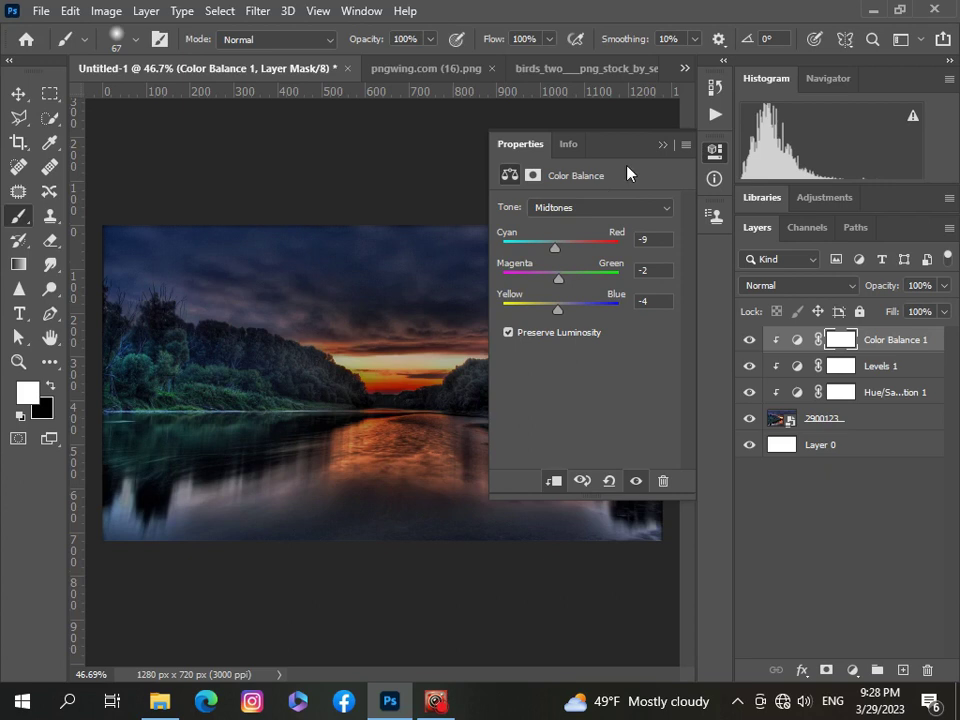
click(661, 145)
- Group the three adjustment layers, the river photo and Layer 0, and name the group Background
scroll(429, 338, up, 3)
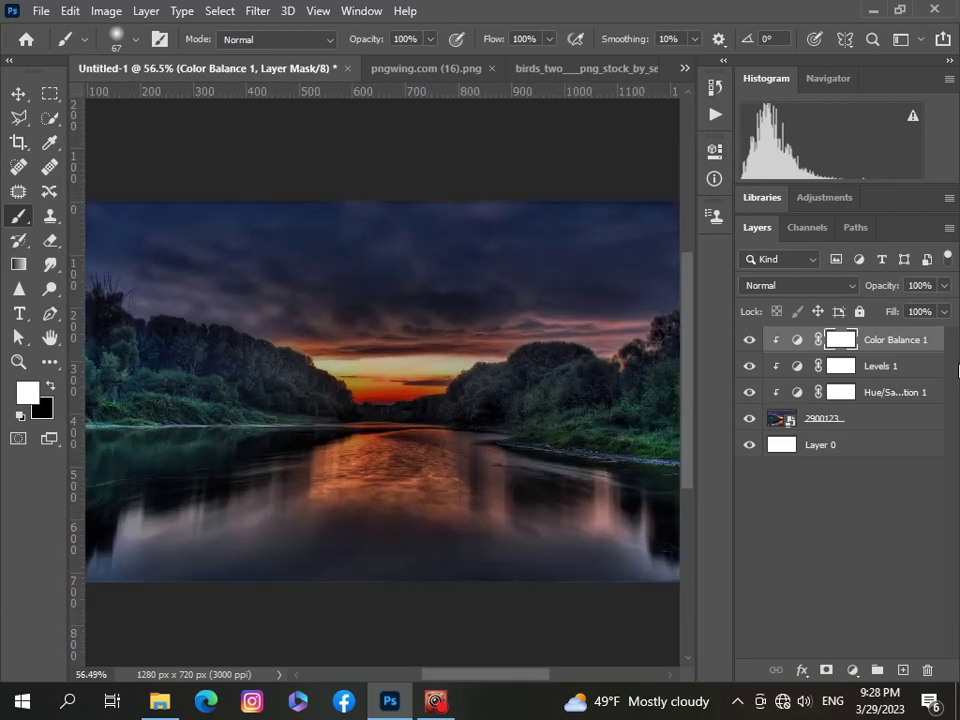
shift+click(920, 368)
shift+click(921, 394)
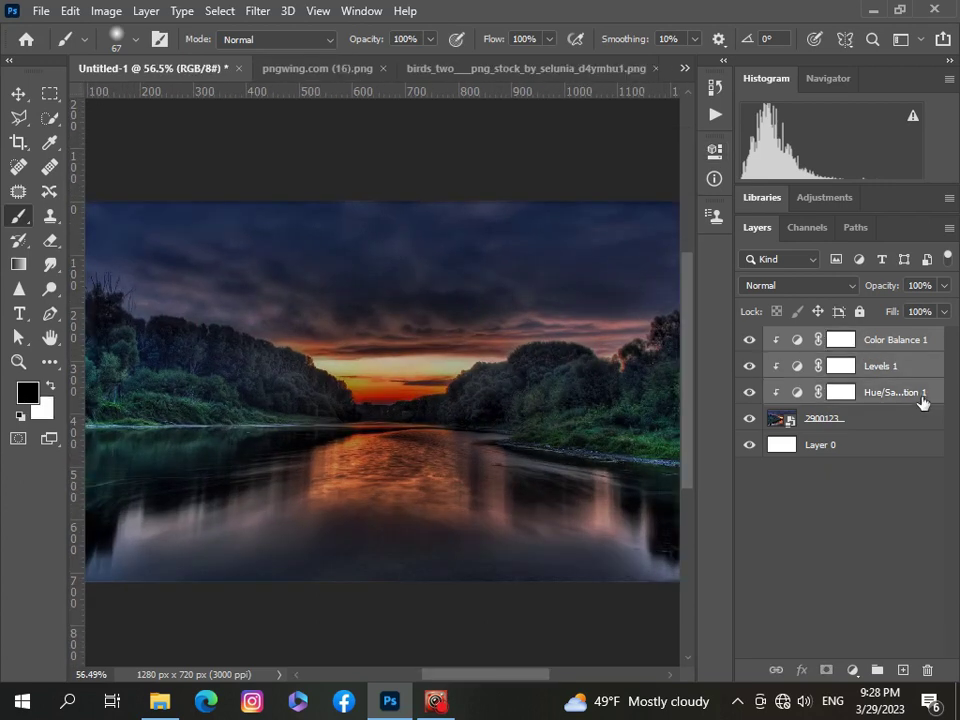
shift+click(914, 424)
shift+click(910, 454)
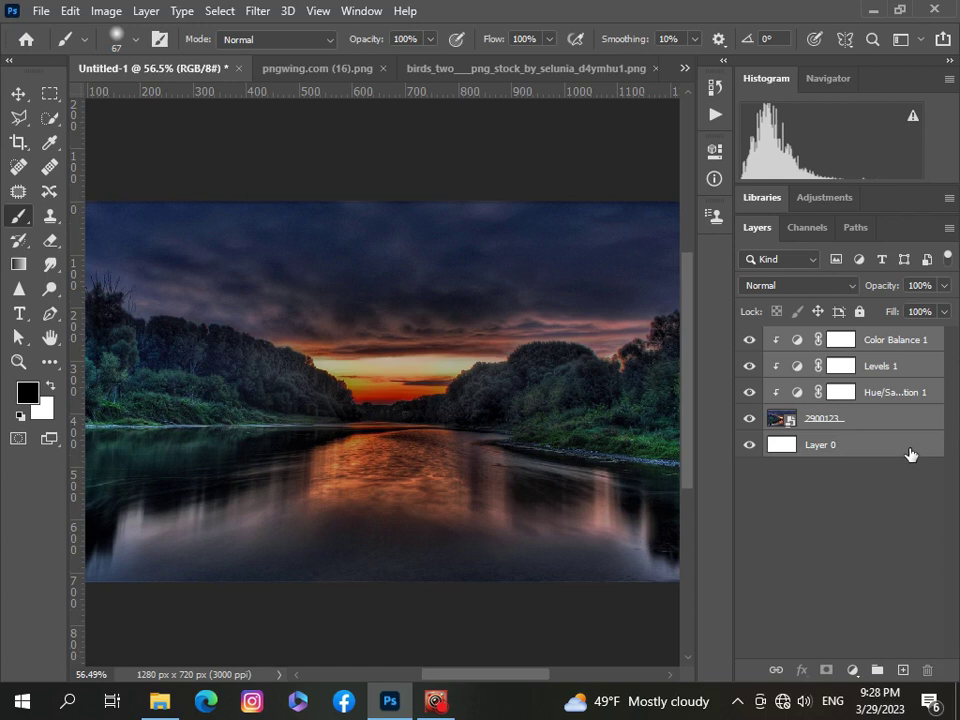
key(ctrl+g)
double_click(831, 339)
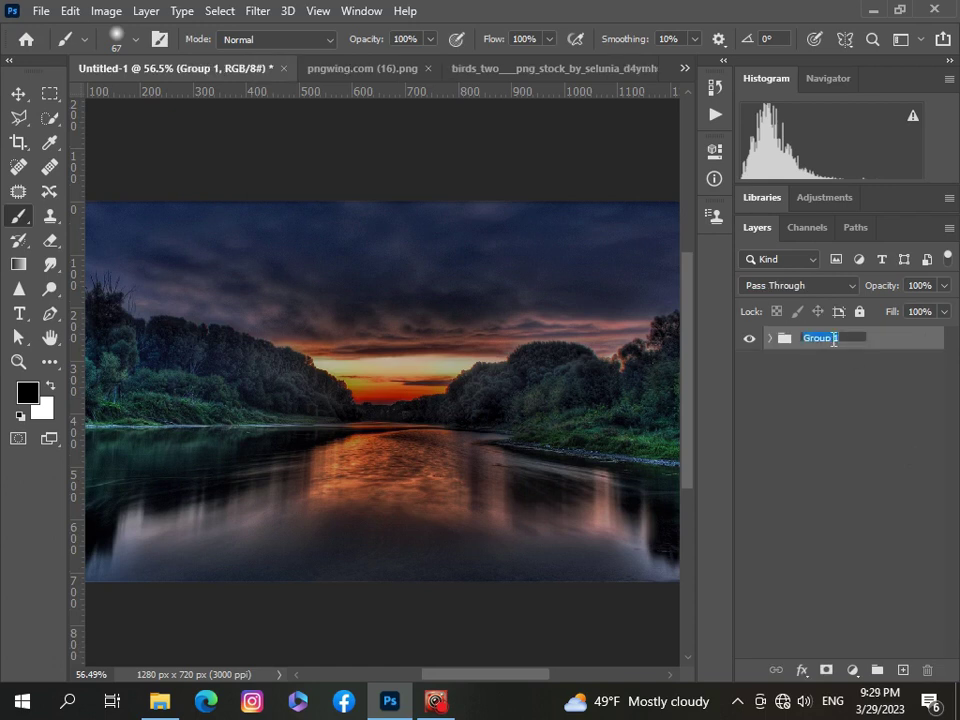
key(BackSpace)
text(Background)
click(857, 426)
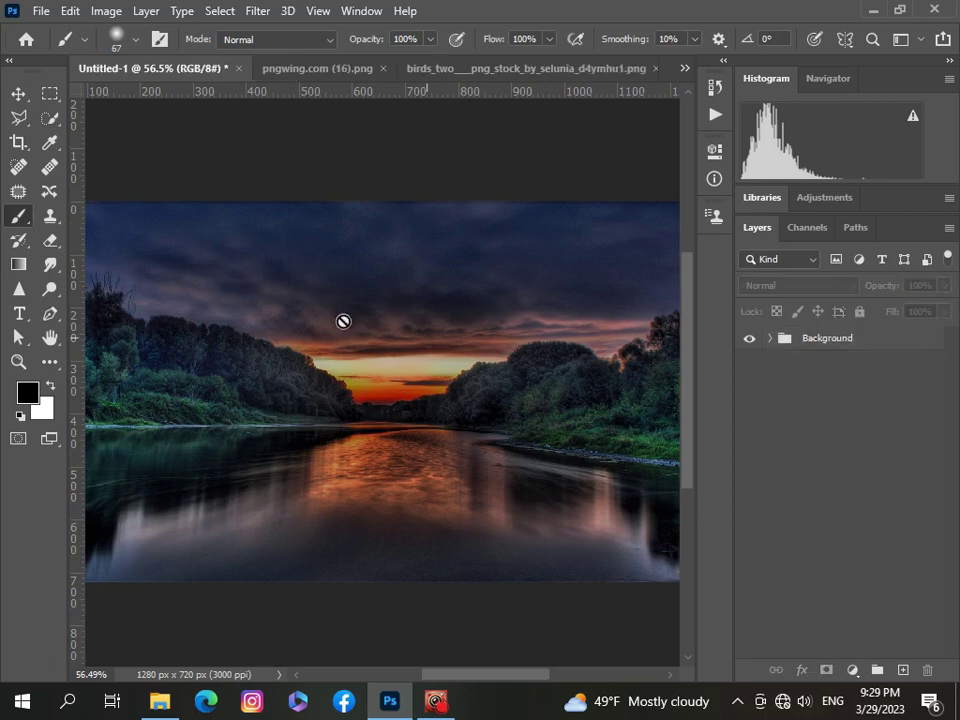
- Copy the boat from pngwing.com (16).png into Untitled-1 and place it on the left part of the river
scroll(253, 353, down, 3)
scroll(254, 356, up, 1)
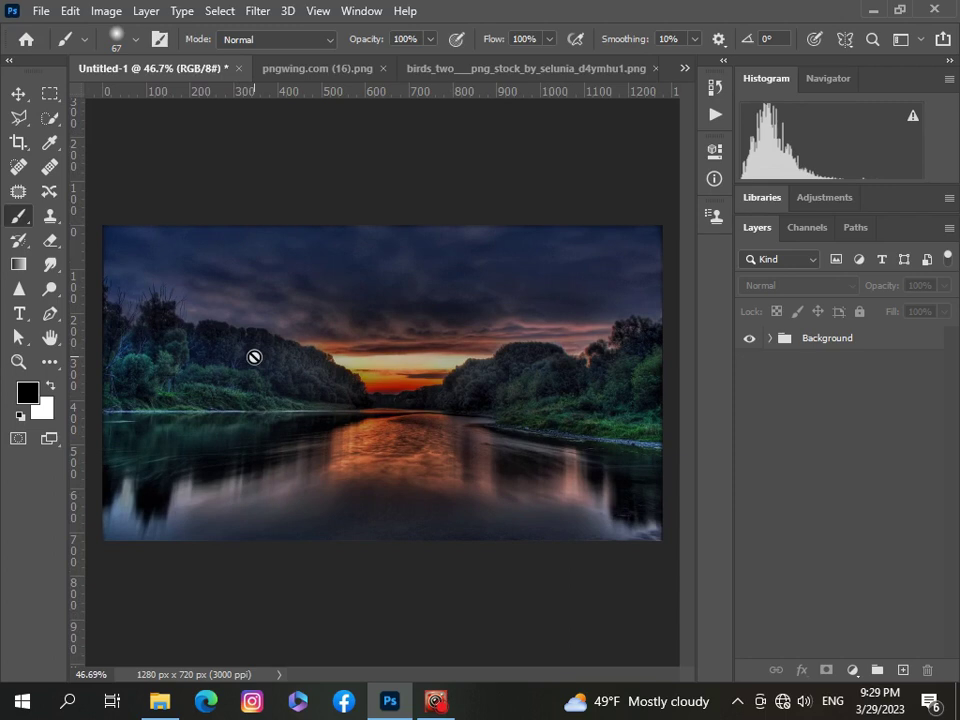
click(685, 69)
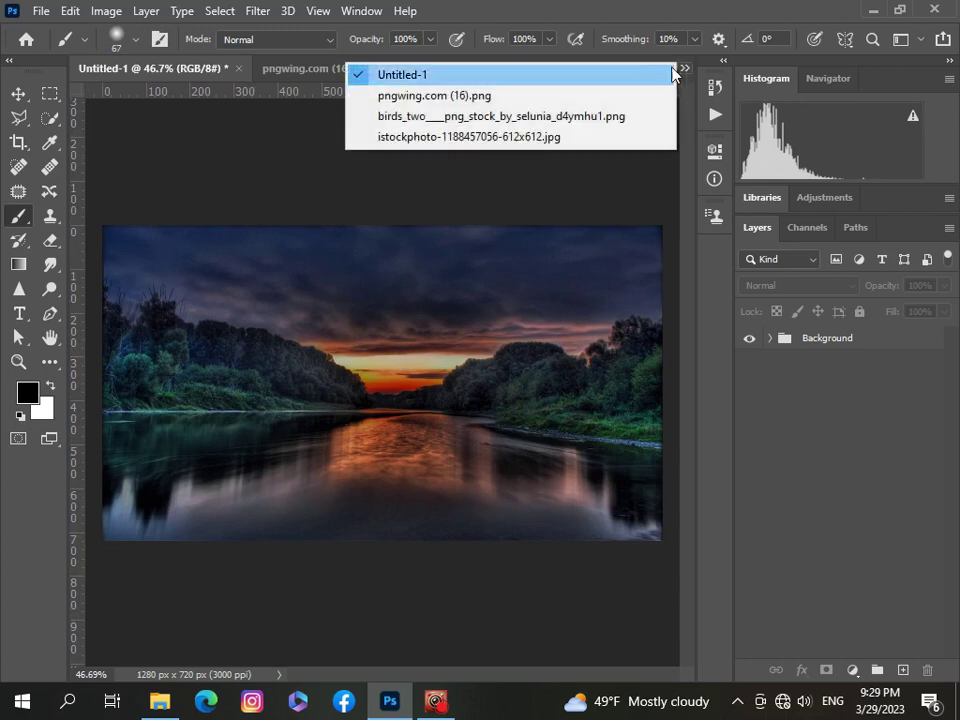
click(608, 100)
click(19, 94)
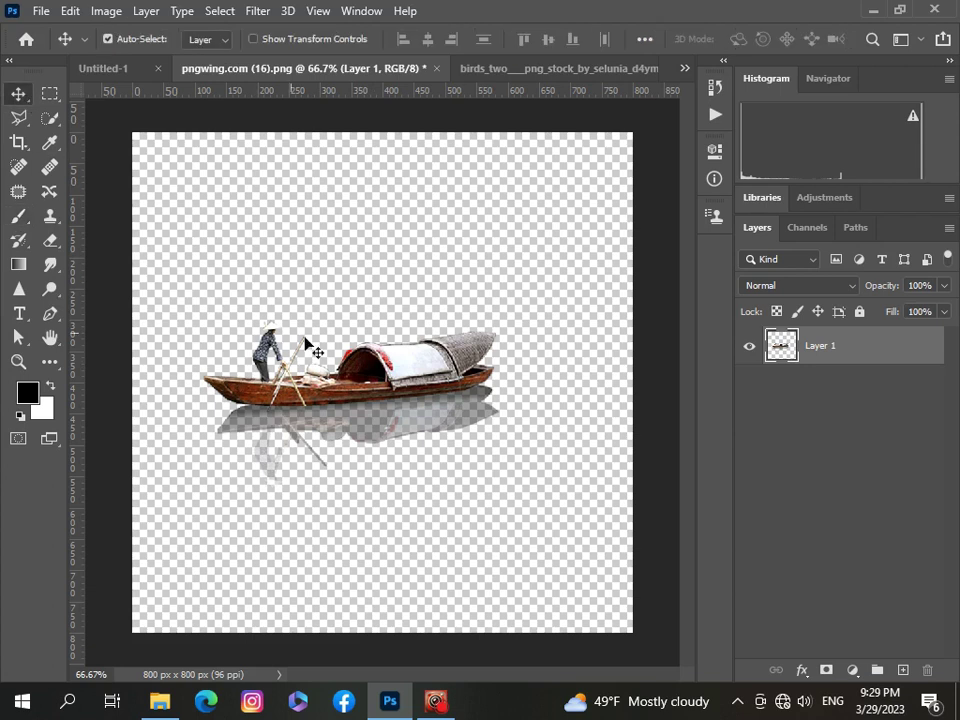
mouse_move(355, 362)
mouse_down()
mouse_move(358, 348)
mouse_move(347, 371)
mouse_up()
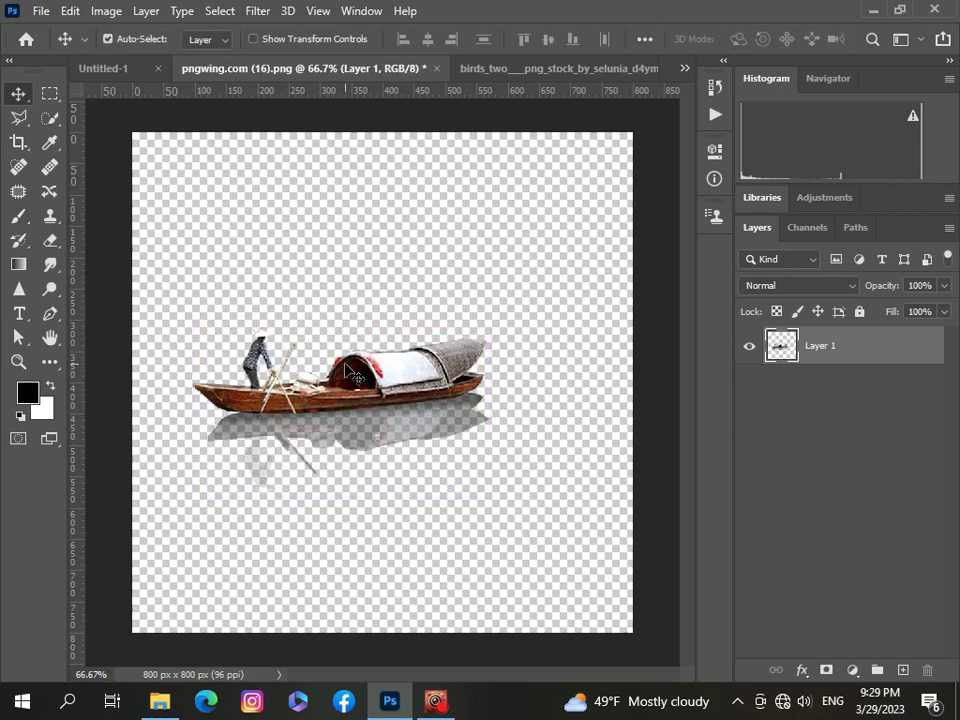
click(685, 69)
click(630, 78)
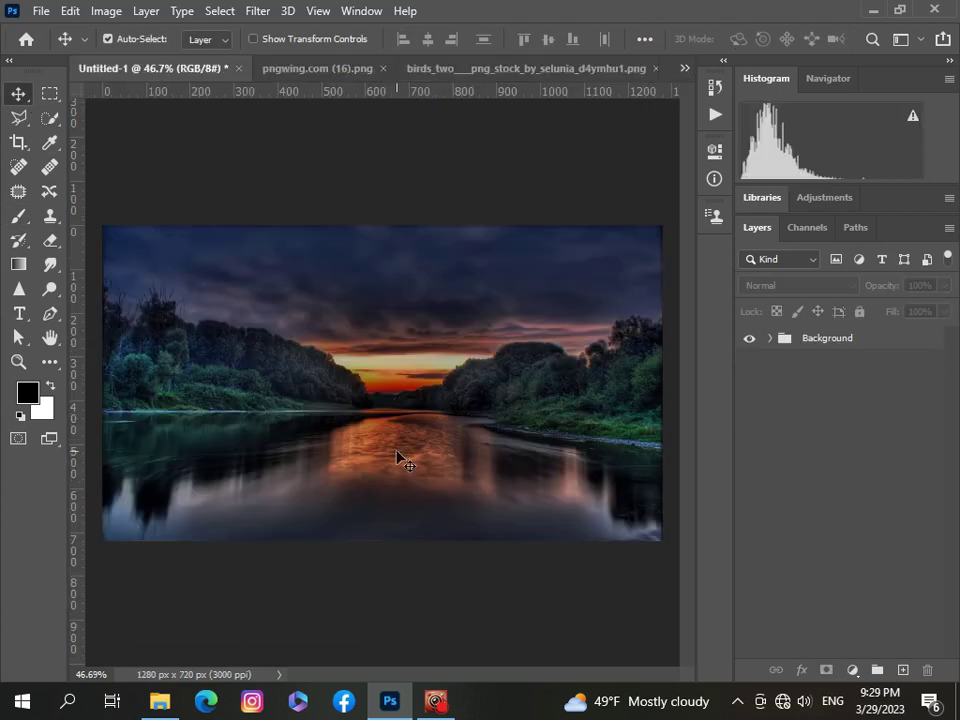
key(ctrl+v)
drag(363, 392, 258, 470)
scroll(258, 470, down, 1)
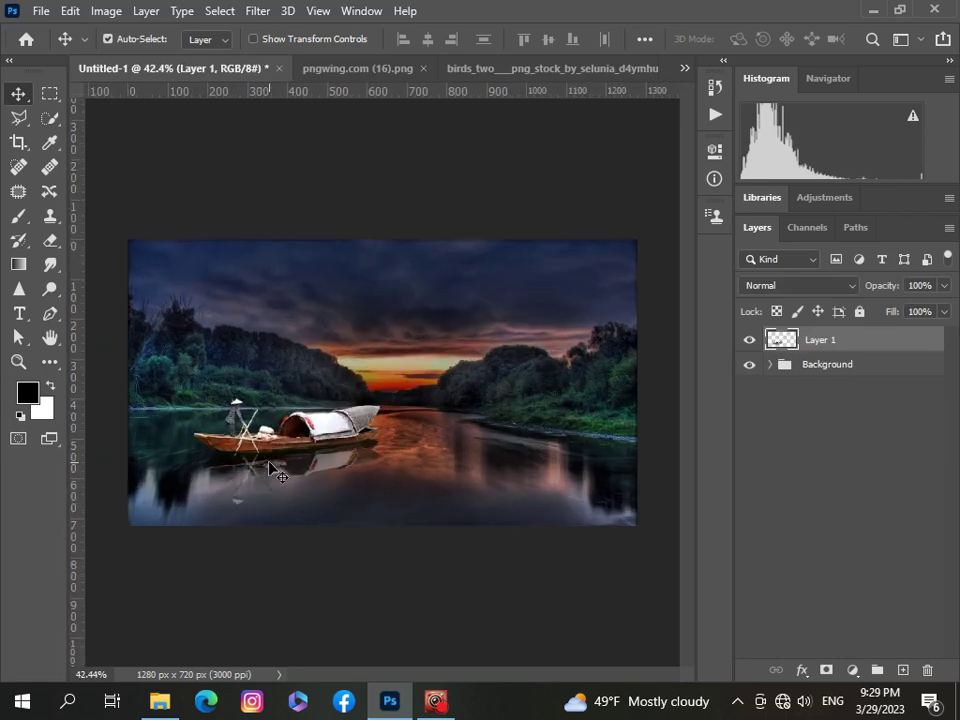
- Scale the boat to about 76% and position it on the water near the left bank
key(ctrl+t)
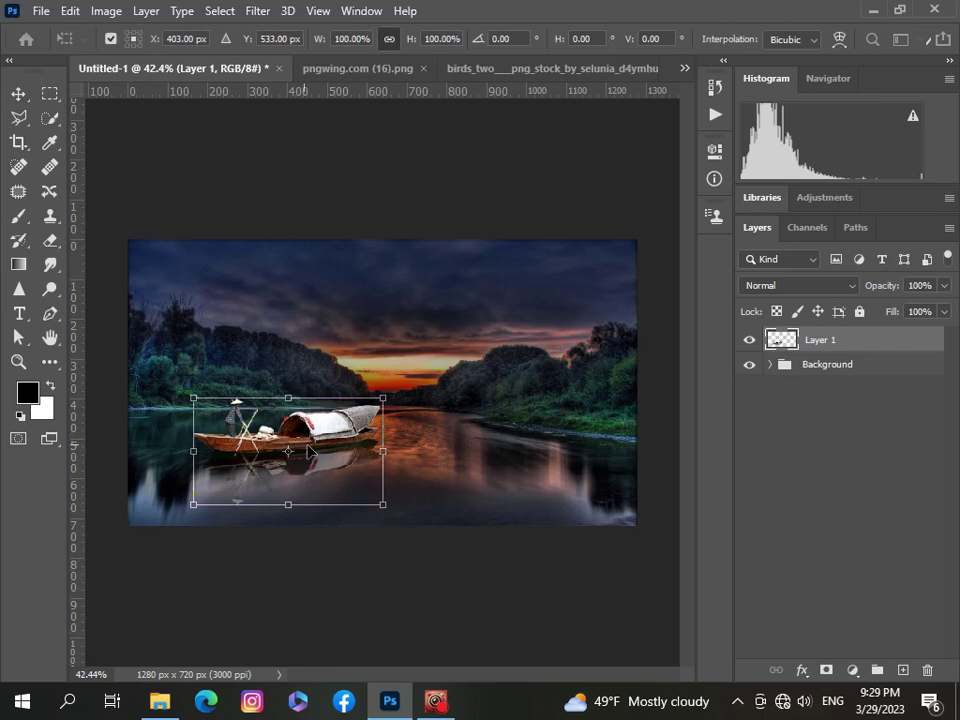
drag(385, 505, 338, 477)
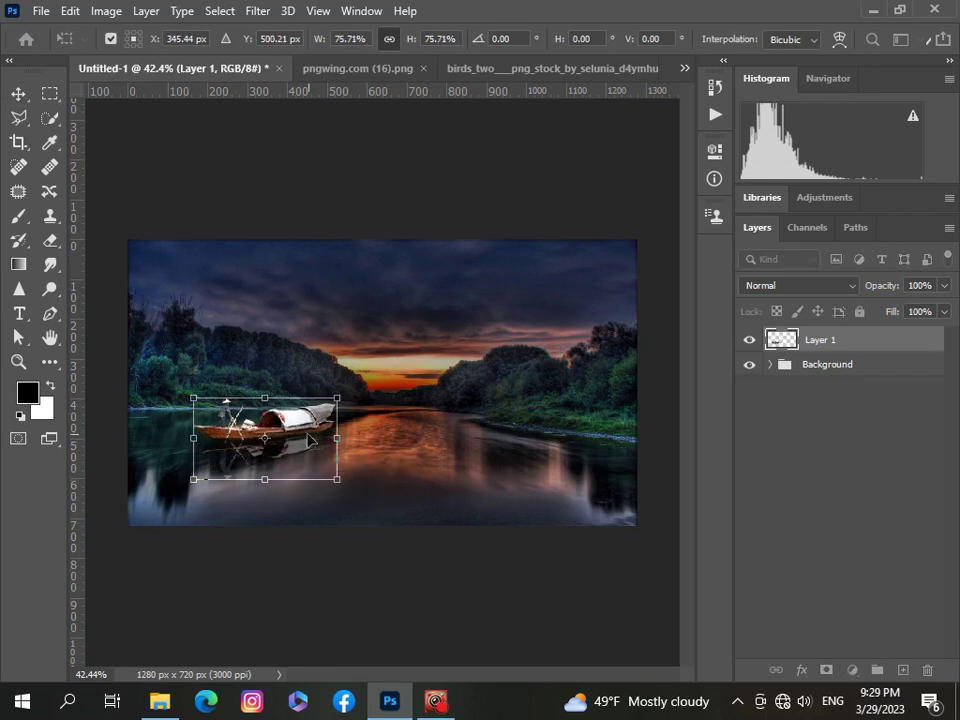
mouse_move(304, 423)
mouse_down()
mouse_move(287, 425)
mouse_move(287, 447)
mouse_move(321, 415)
mouse_up()
click(836, 459)
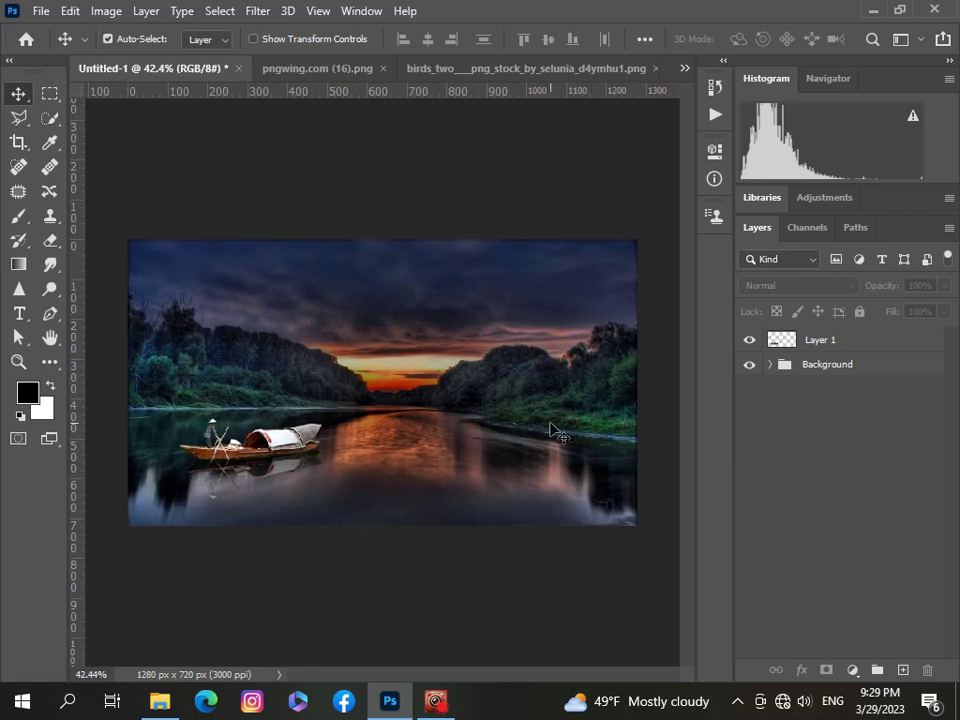
- Add a Hue/Saturation adjustment clipped to the boat layer and set its lightness to -25
click(864, 342)
click(853, 670)
click(857, 484)
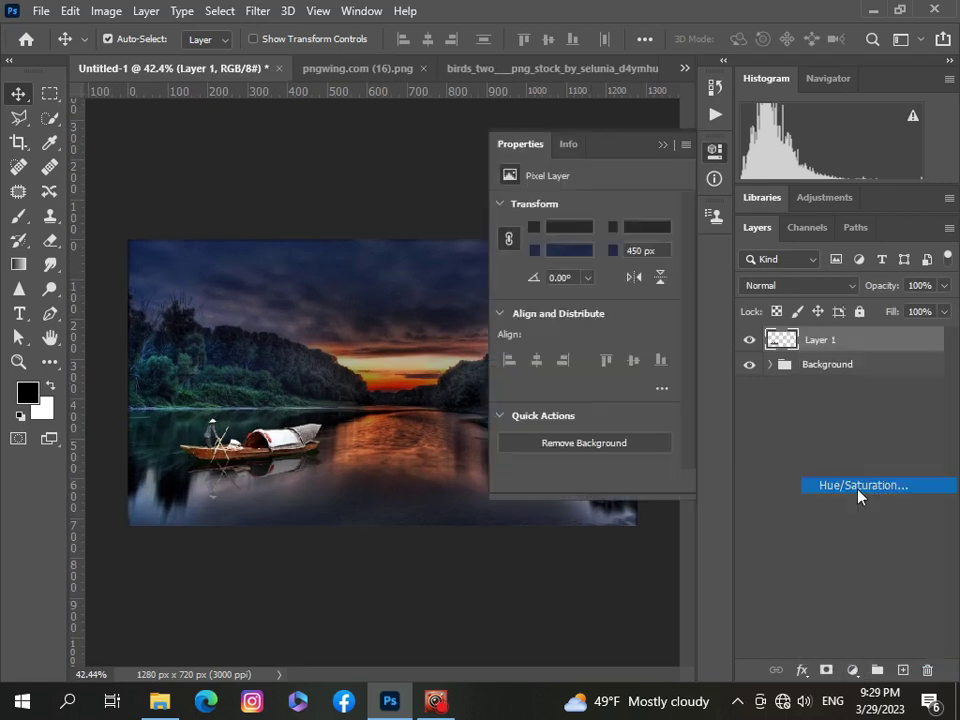
click(553, 483)
drag(585, 358, 569, 365)
scroll(329, 433, up, 5)
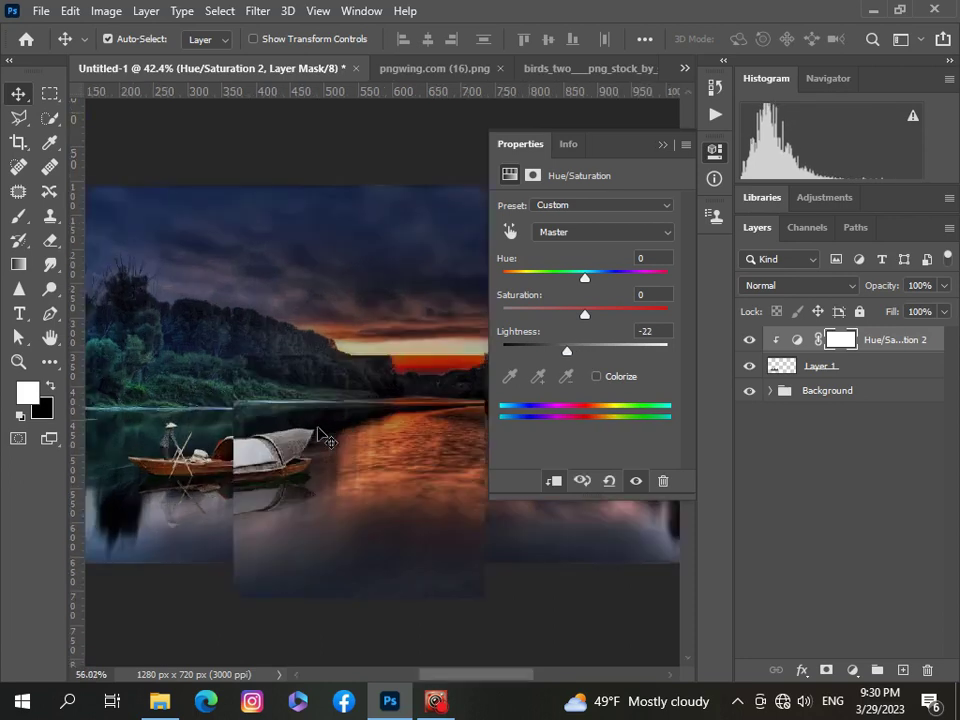
drag(483, 676, 474, 684)
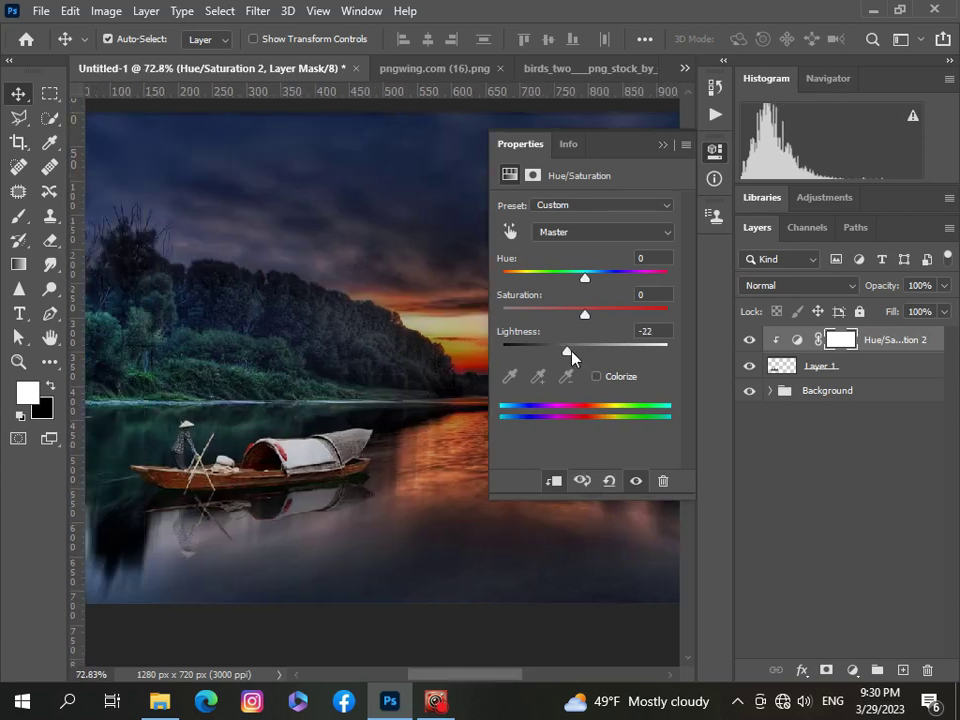
drag(568, 358, 564, 362)
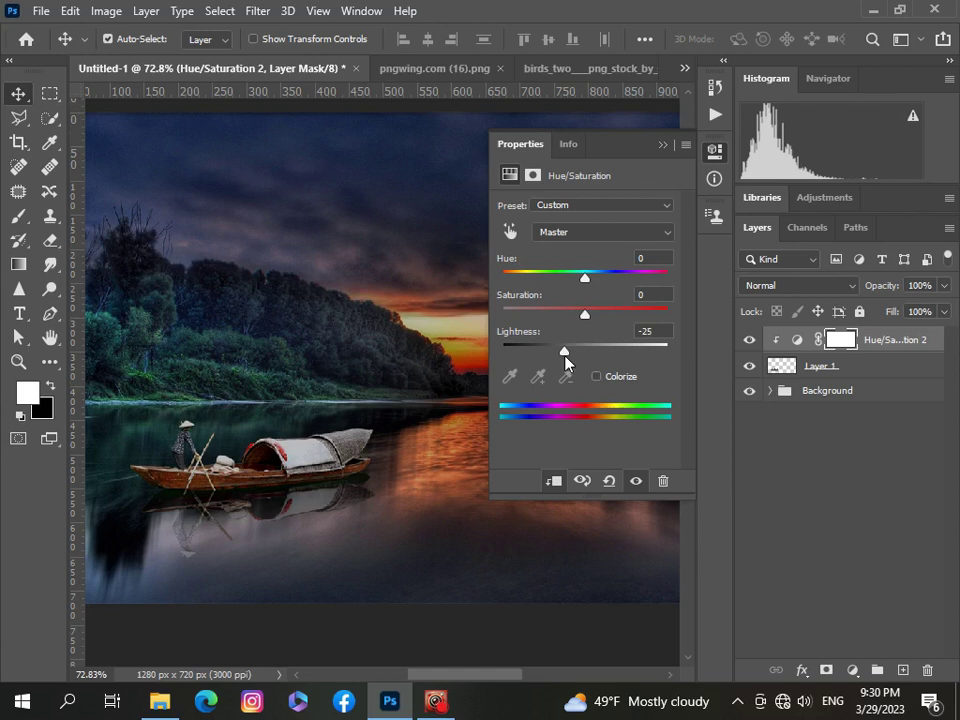
- Set both the hue and the saturation of the boat's Hue/Saturation adjustment to -1
drag(594, 314, 550, 317)
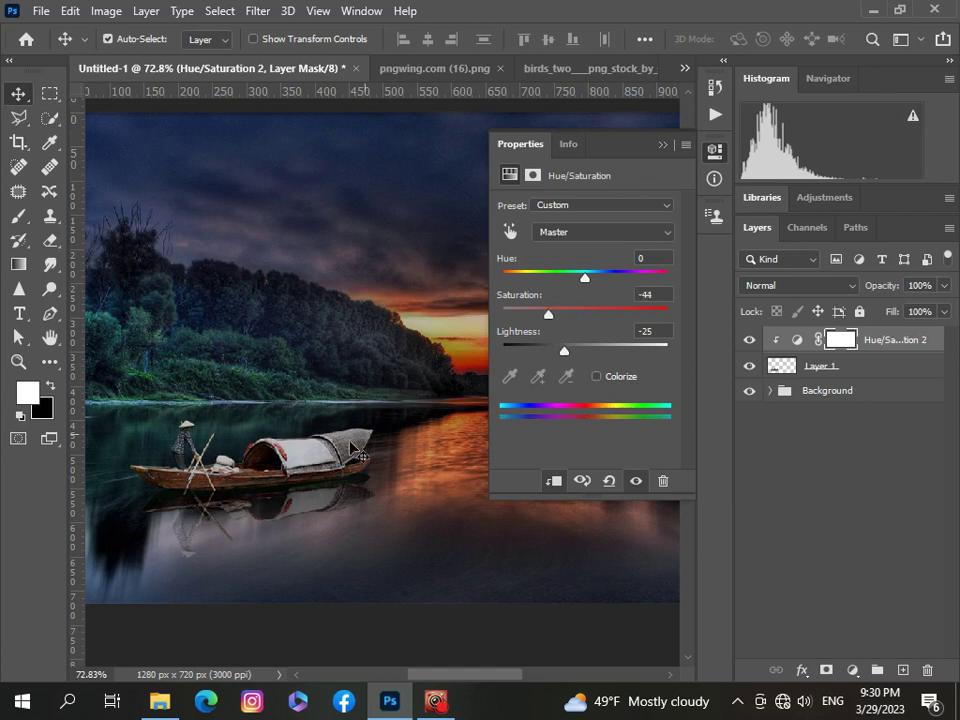
scroll(350, 453, down, 5)
scroll(350, 453, down, 1)
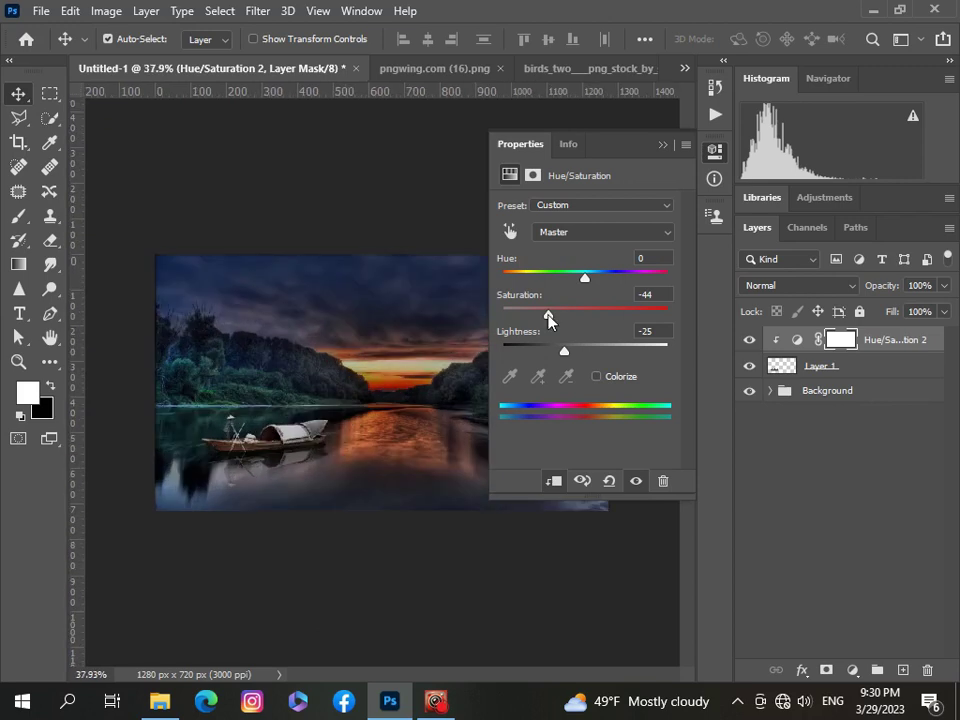
drag(549, 317, 585, 290)
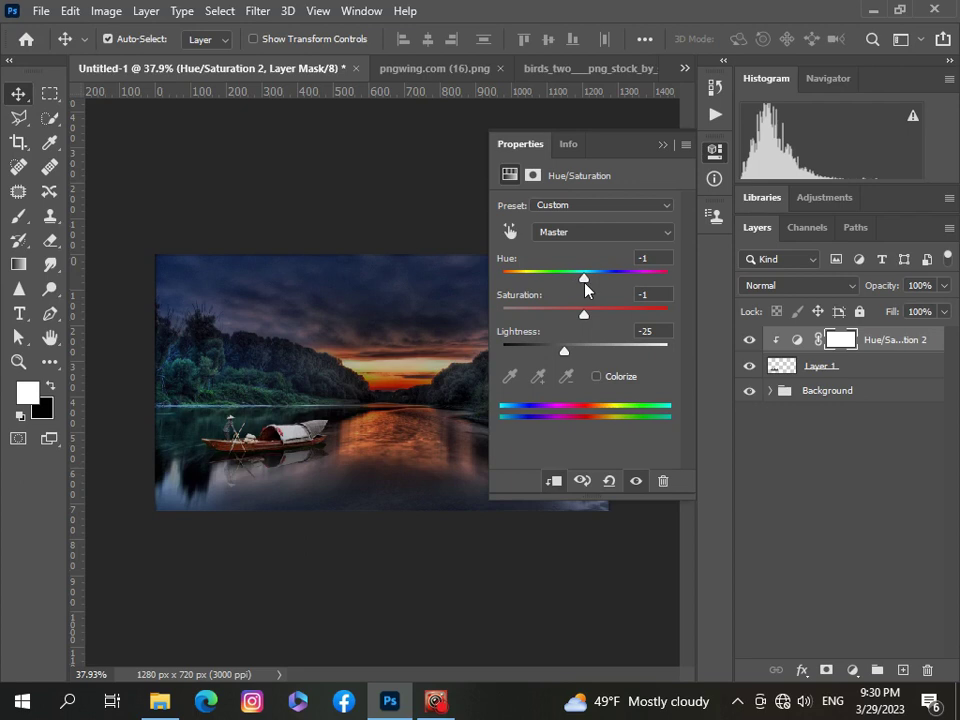
click(661, 144)
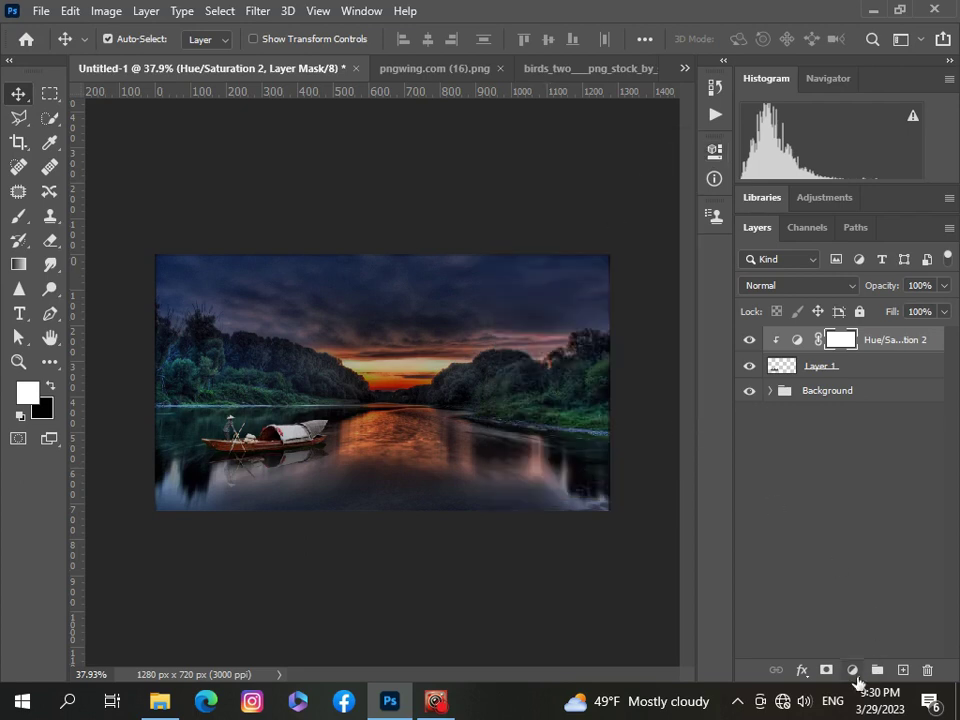
- Add a Levels adjustment clipped to the boat, with input black at 15 and midtones at 1.05
click(853, 672)
click(828, 424)
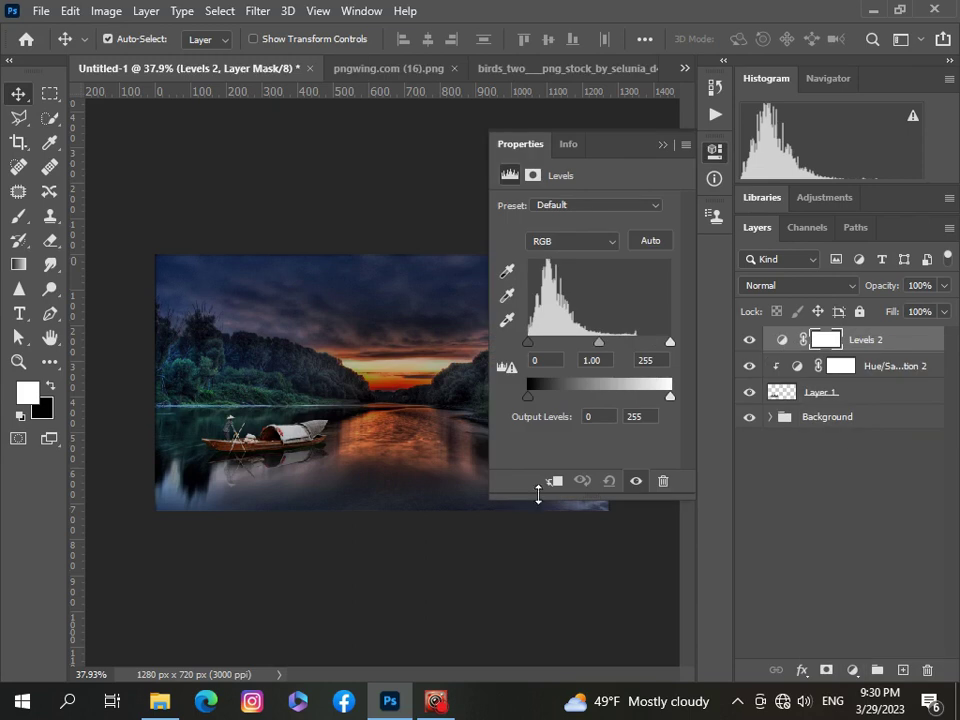
click(553, 482)
scroll(313, 486, up, 3)
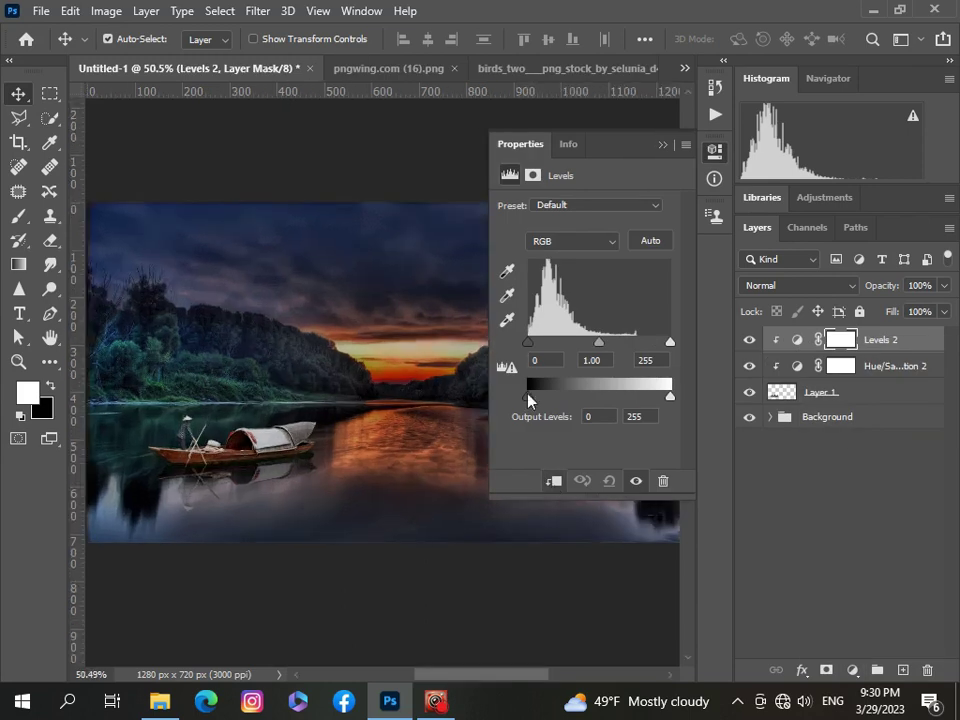
drag(529, 345, 536, 346)
drag(603, 342, 601, 346)
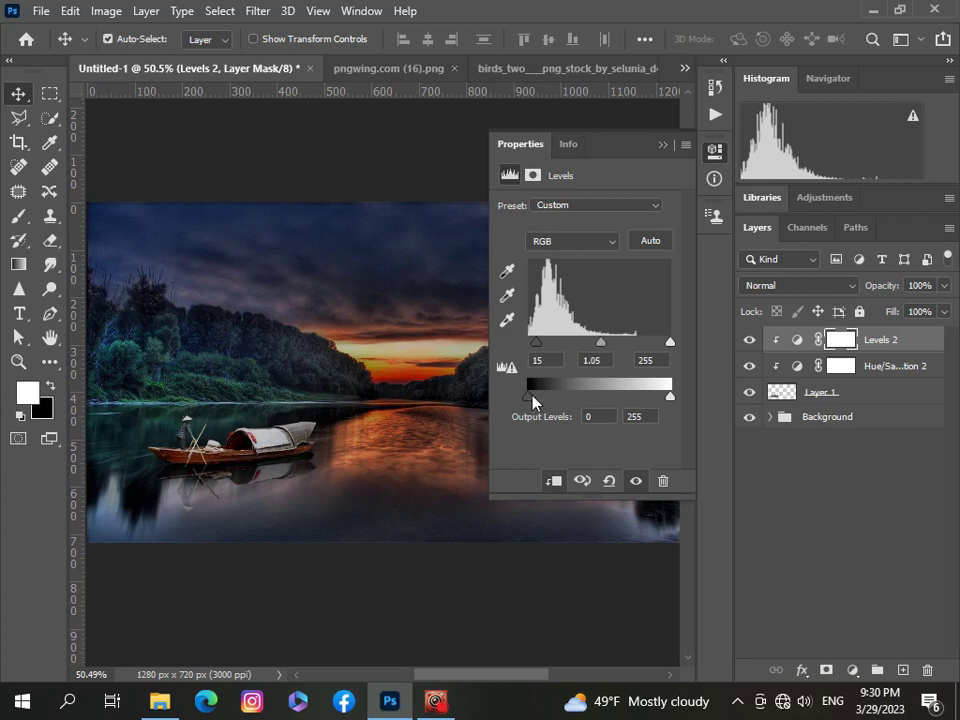
- Lower the output white level of the boat's Levels adjustment to 235
drag(533, 401, 527, 399)
drag(669, 400, 660, 403)
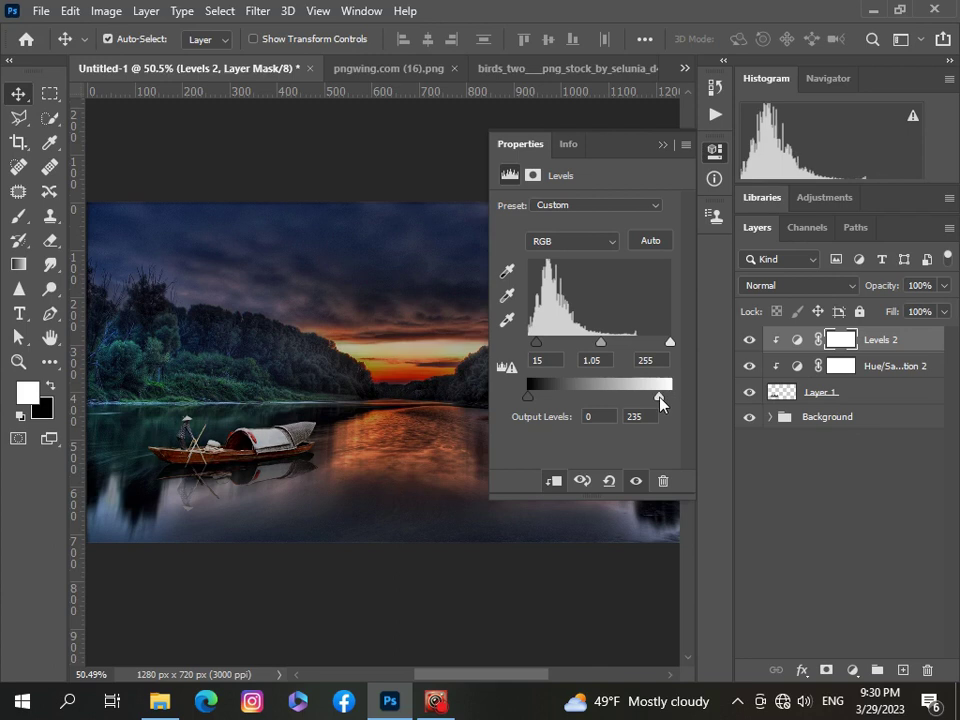
click(662, 146)
scroll(360, 419, down, 1)
scroll(360, 420, down, 3)
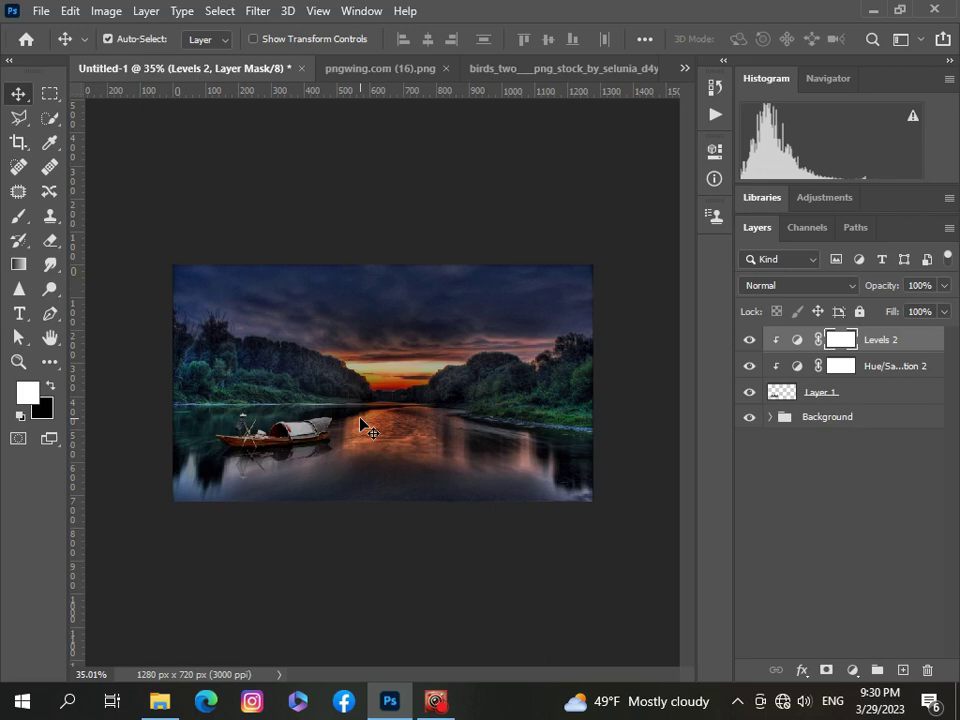
- Add a Color Balance adjustment clipped to the boat, with midtones Cyan-Red -17, Magenta-Green -2 and Yellow-Blue -14
click(853, 670)
click(856, 506)
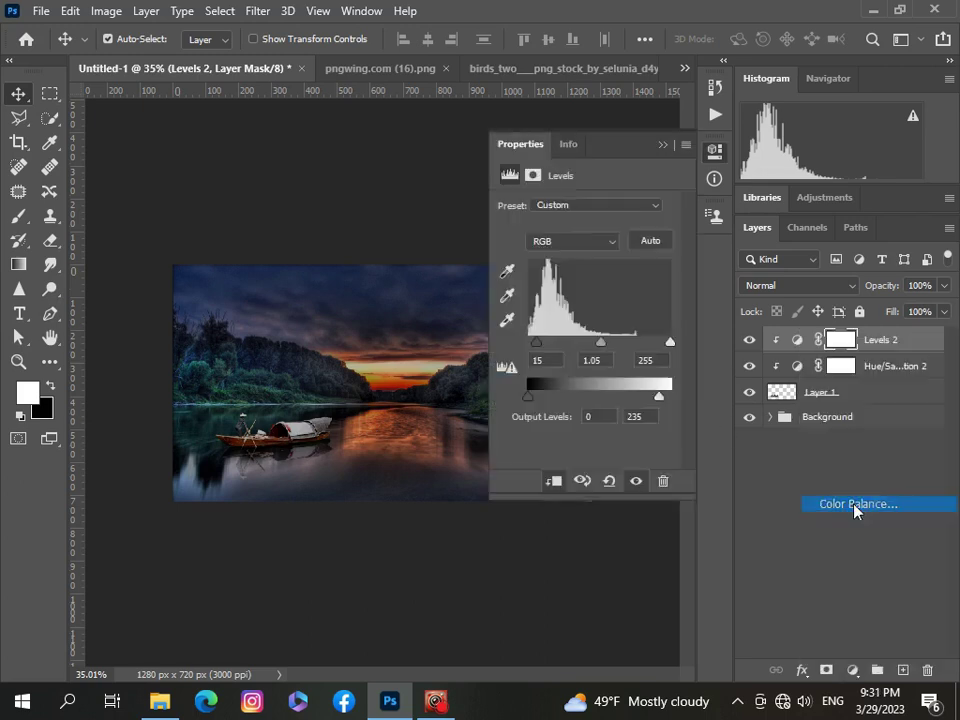
click(556, 484)
key(ctrl+0)
drag(561, 315, 552, 254)
scroll(397, 380, down, 4)
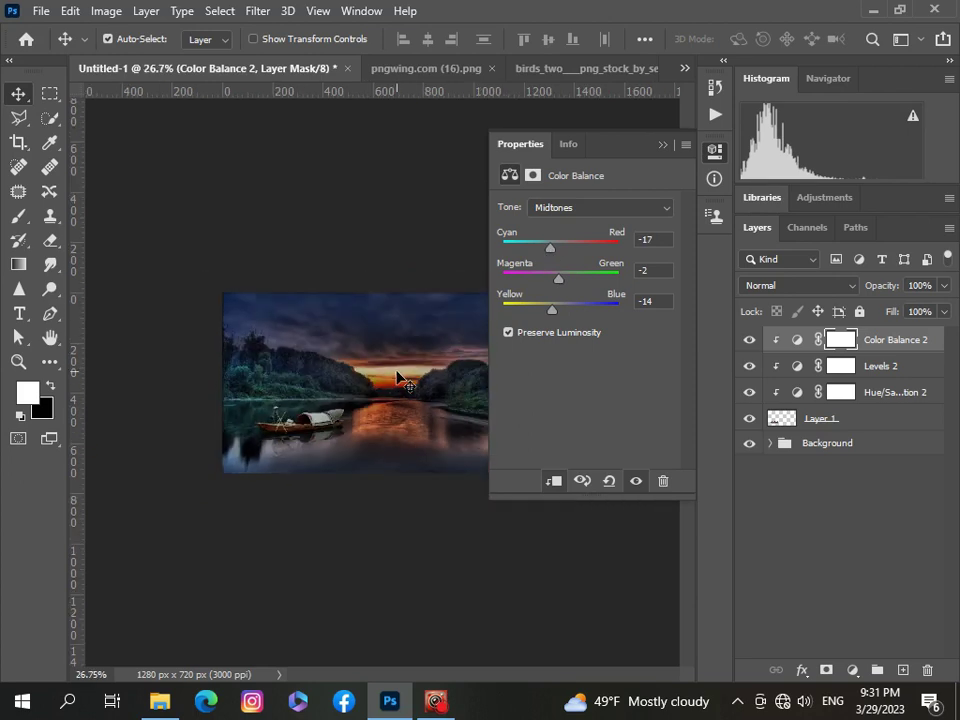
click(662, 146)
scroll(171, 510, up, 3)
scroll(171, 510, down, 1)
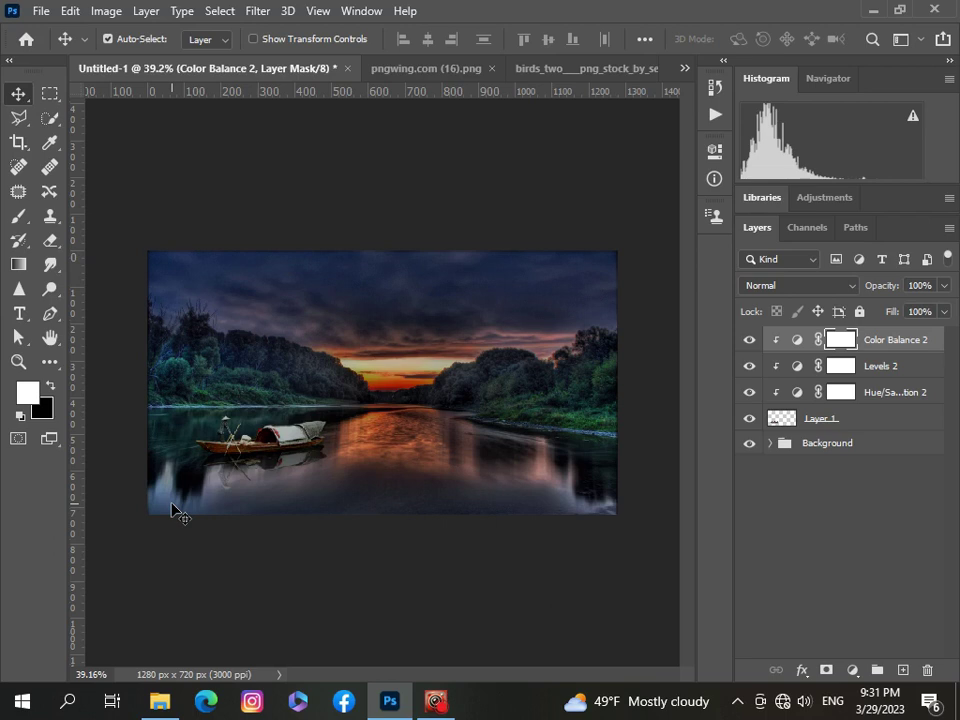
- Group the boat layer together with its Hue/Saturation, Levels and Color Balance adjustments
scroll(171, 510, up, 1)
scroll(171, 510, down, 1)
shift+click(920, 366)
shift+click(925, 393)
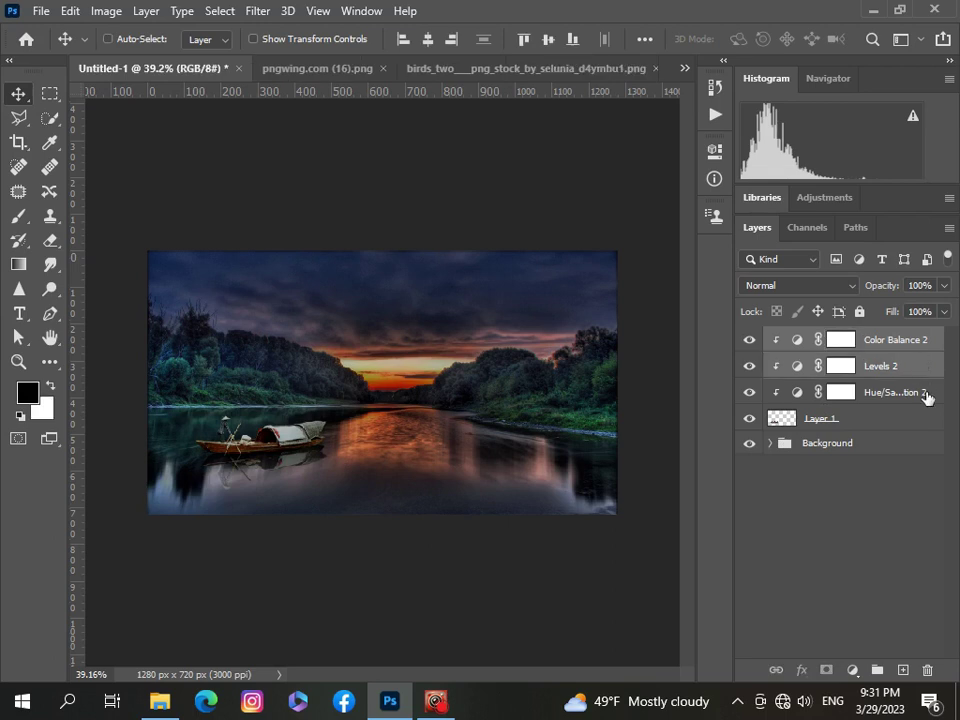
key(ctrl+g)
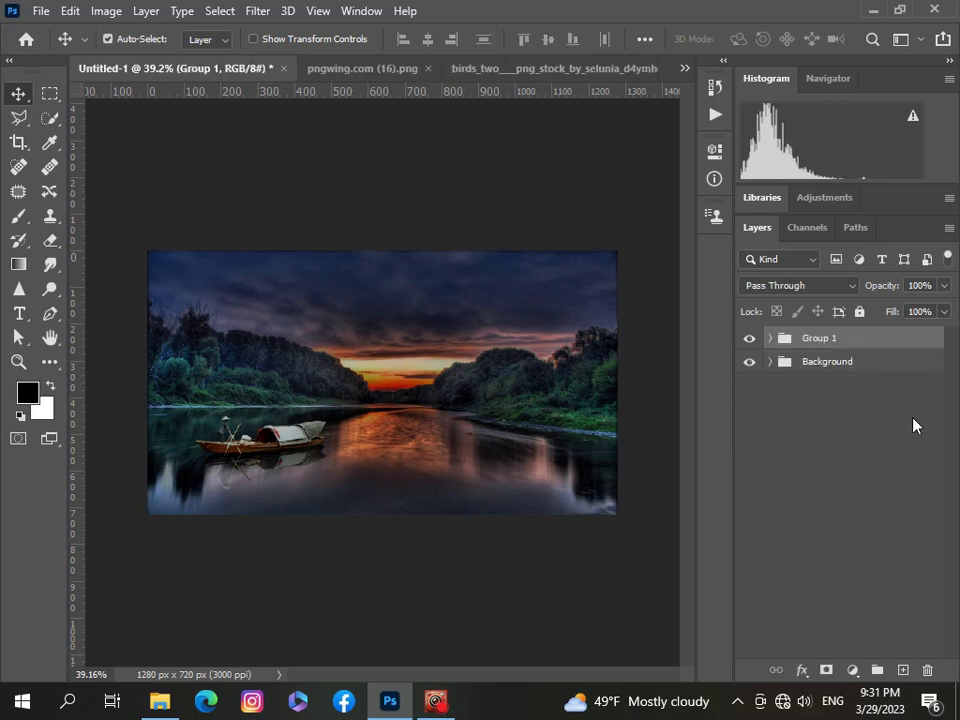
click(684, 69)
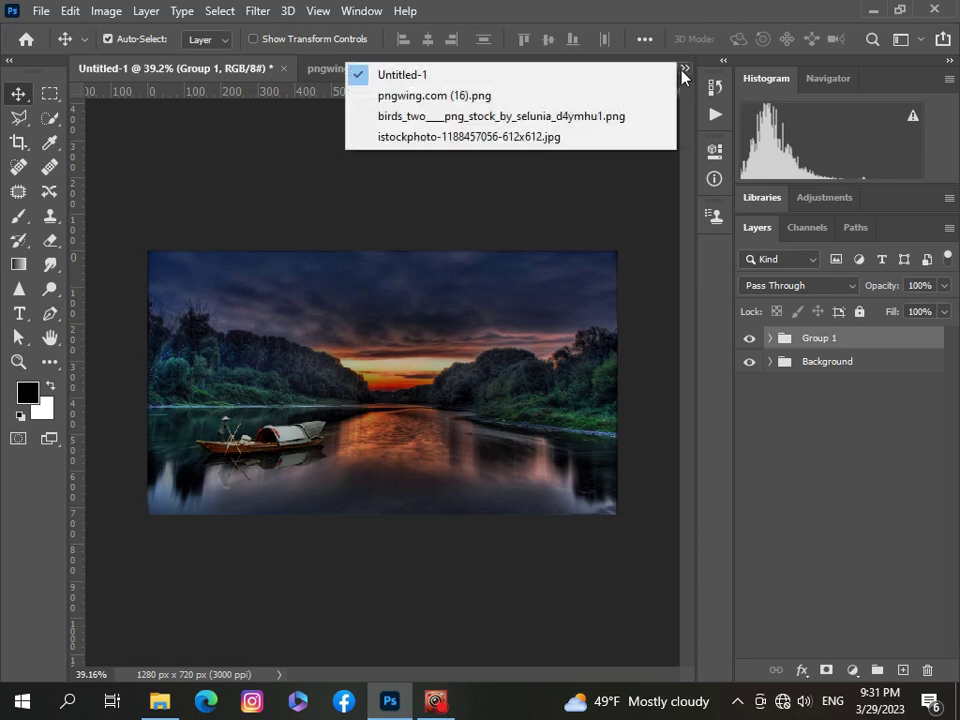
click(593, 122)
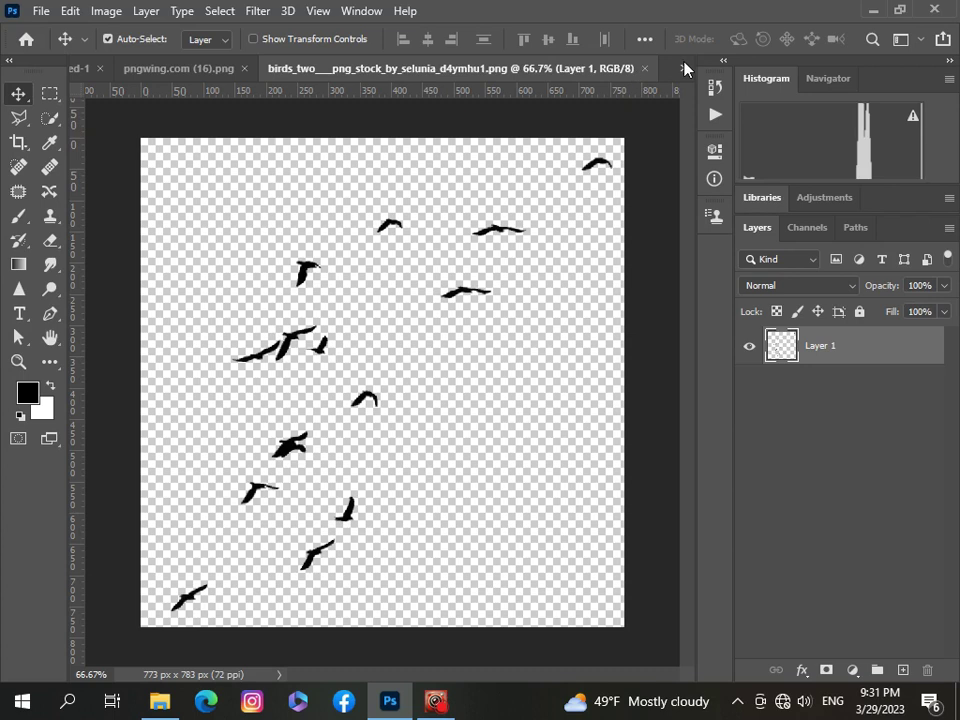
click(684, 68)
click(565, 139)
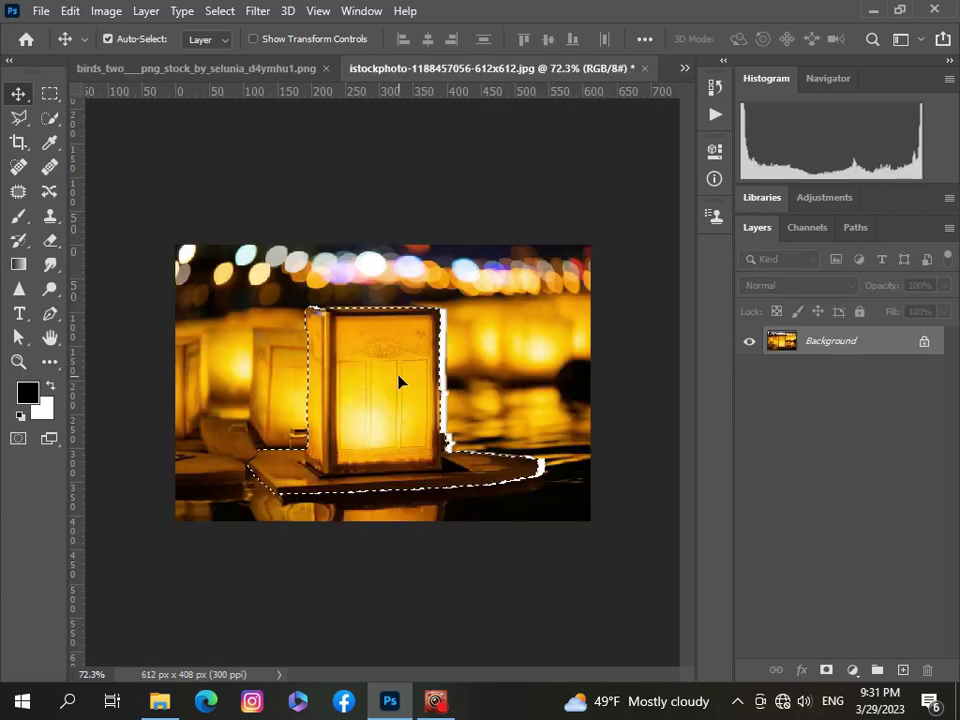
mouse_move(399, 379)
mouse_down()
mouse_move(375, 371)
mouse_move(385, 375)
mouse_up()
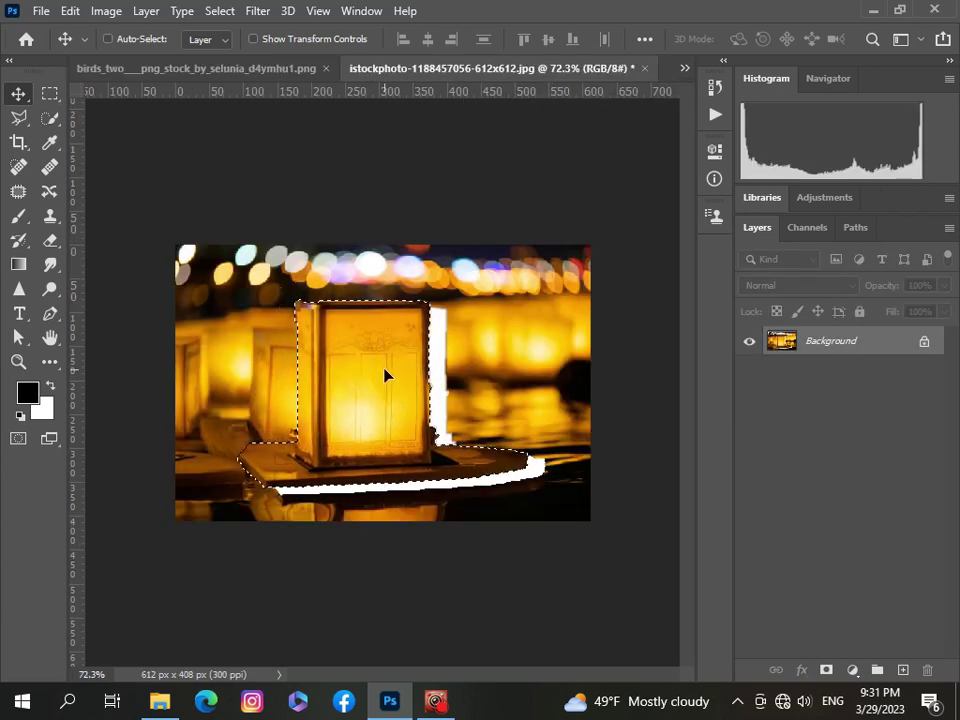
click(684, 68)
click(640, 75)
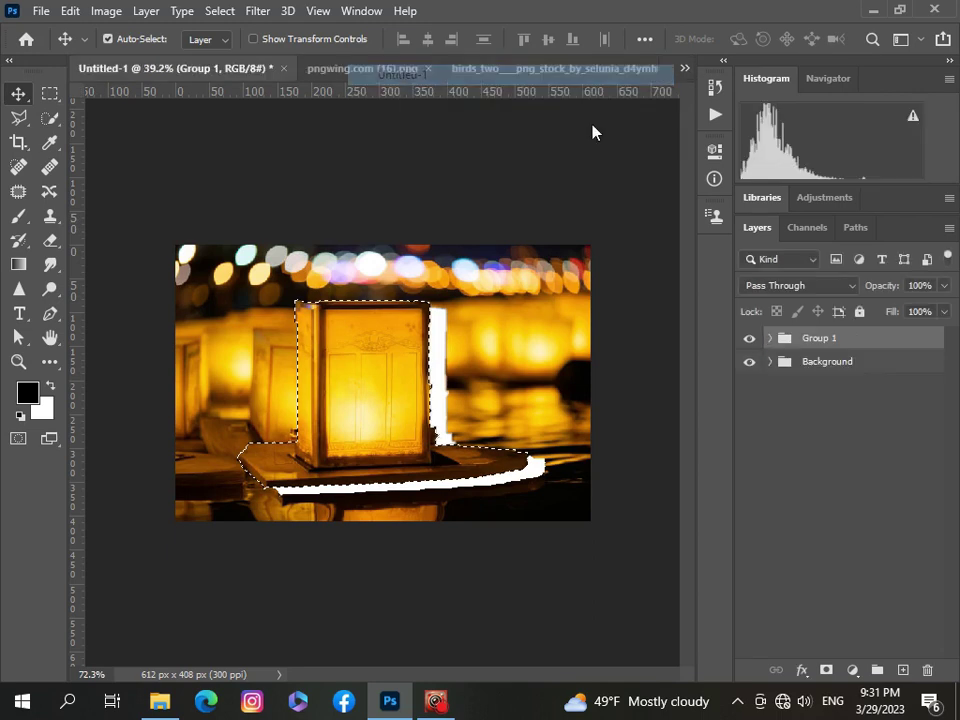
key(ctrl)
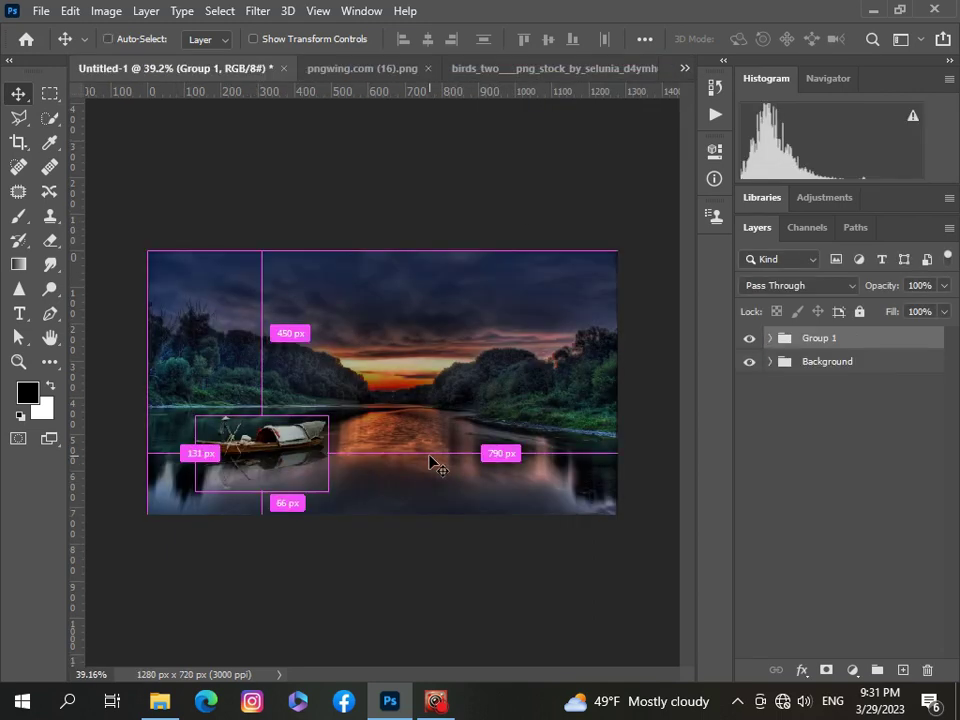
key(ctrl+v)
- Scale the pasted lantern to about 13.79% and place it on the river beyond the boat's stern
key(ctrl+t)
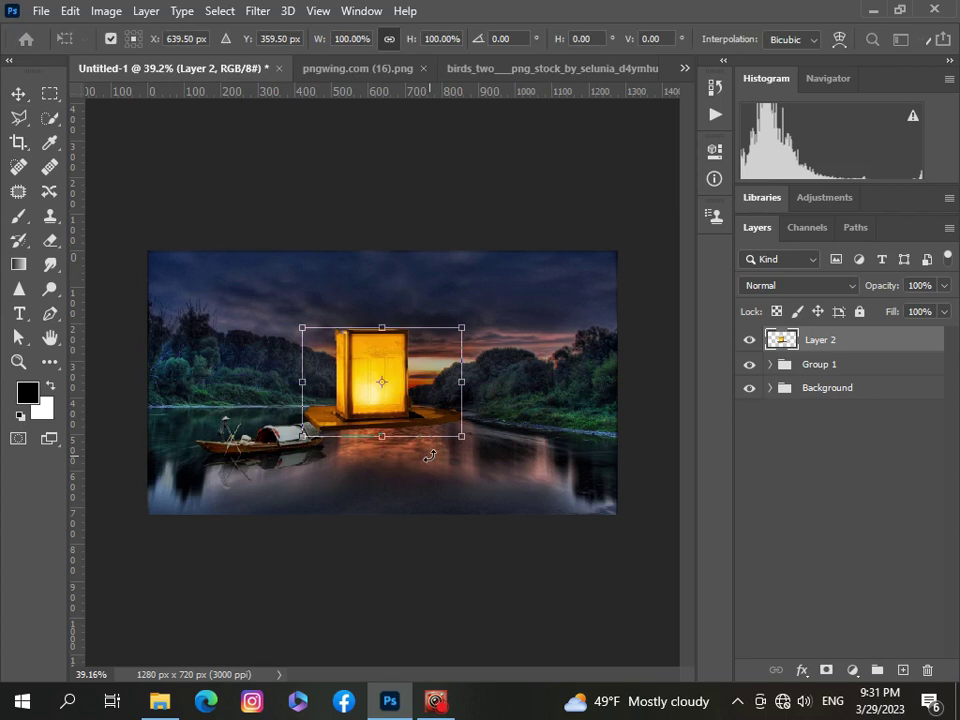
drag(302, 327, 265, 444)
scroll(429, 416, up, 4)
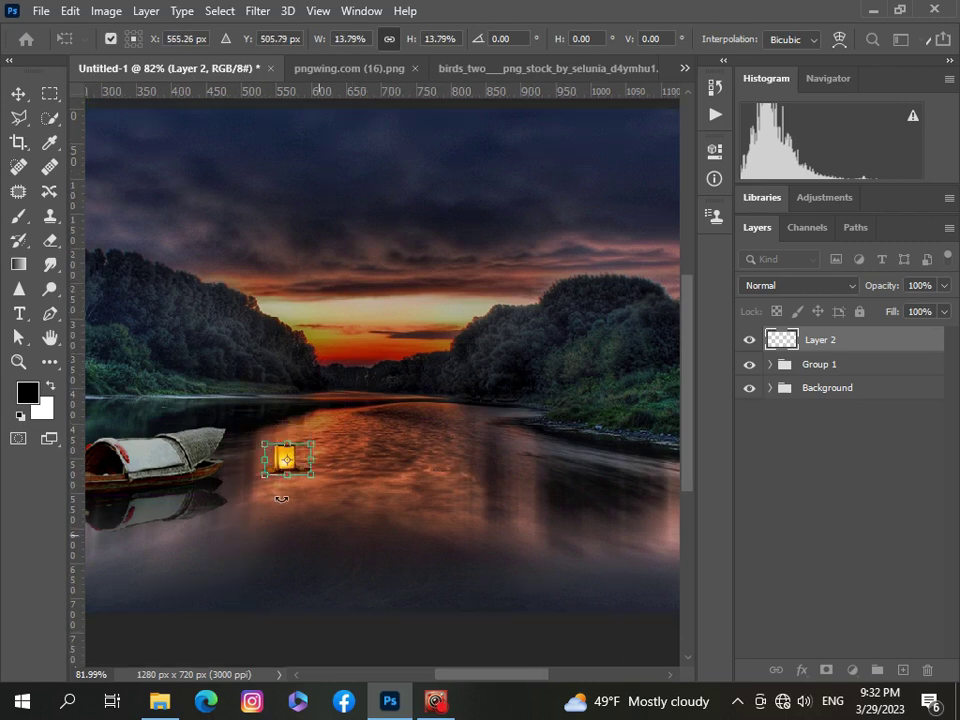
- Move the lantern lower on the water beside the boat, shrink it slightly more and apply the transform
scroll(325, 462, down, 3)
drag(345, 459, 327, 516)
scroll(350, 447, up, 5)
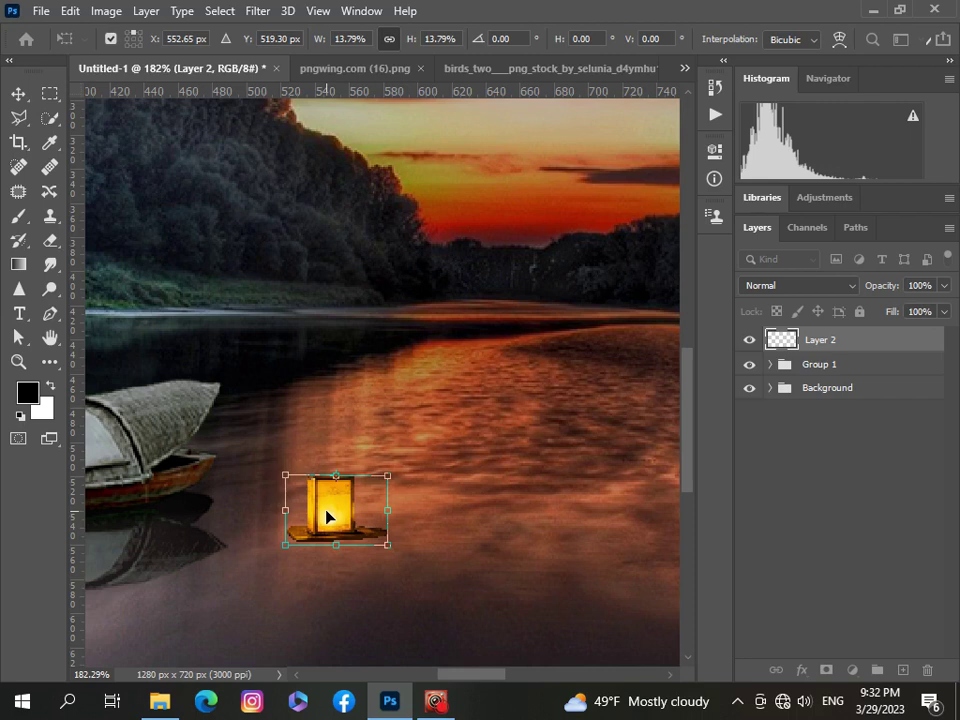
drag(326, 516, 324, 522)
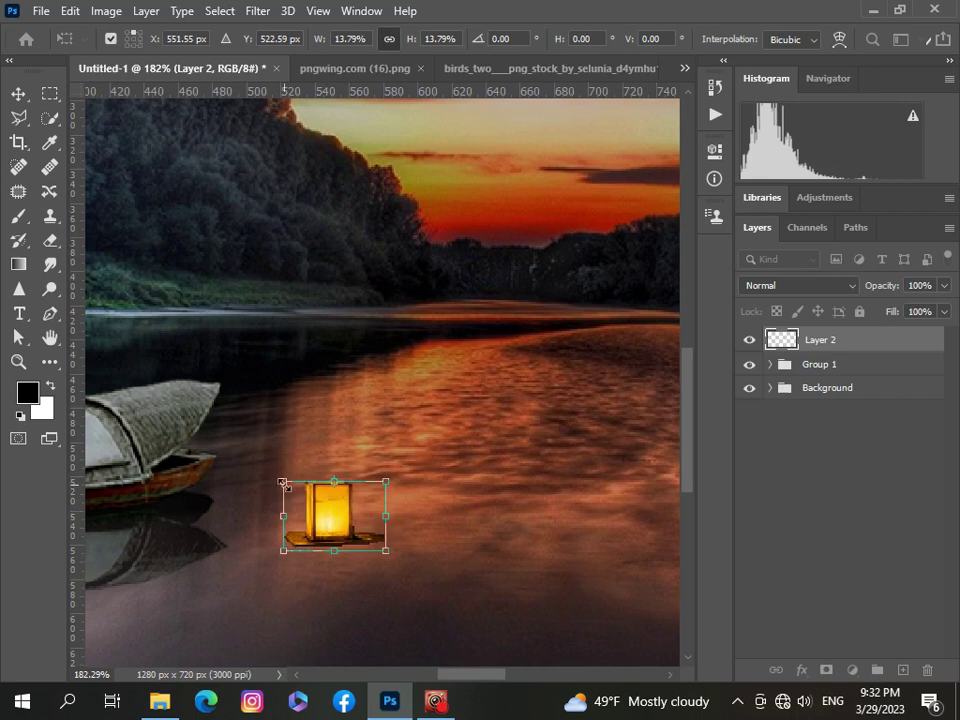
drag(285, 485, 301, 493)
click(795, 516)
scroll(246, 516, down, 8)
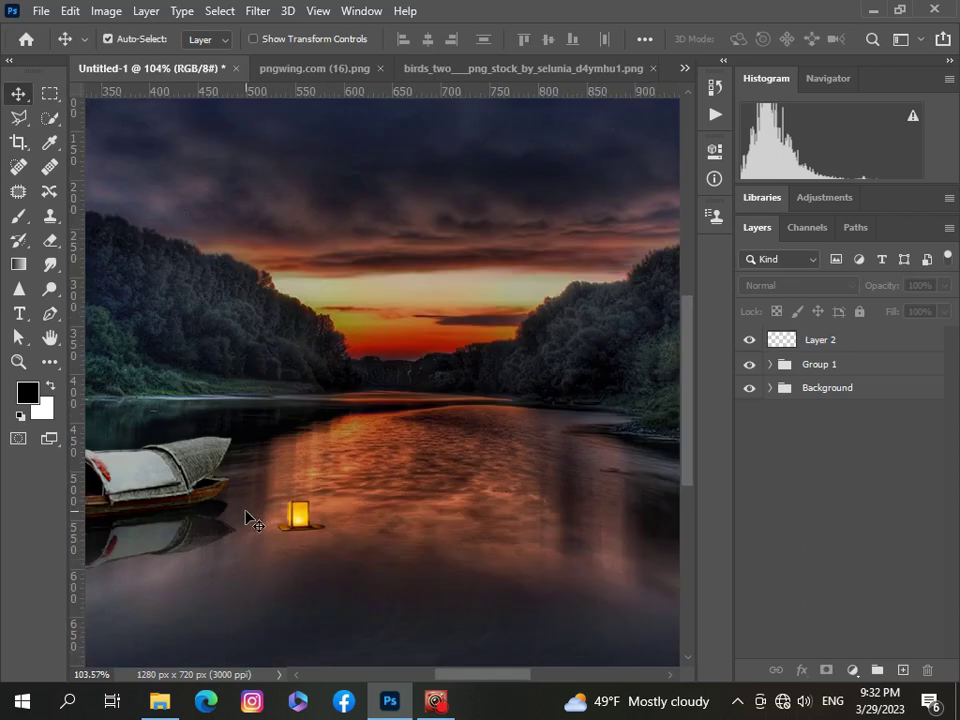
- Add a new layer above the lantern and set the brush colour to the lantern's yellow, fed71f
scroll(246, 516, up, 5)
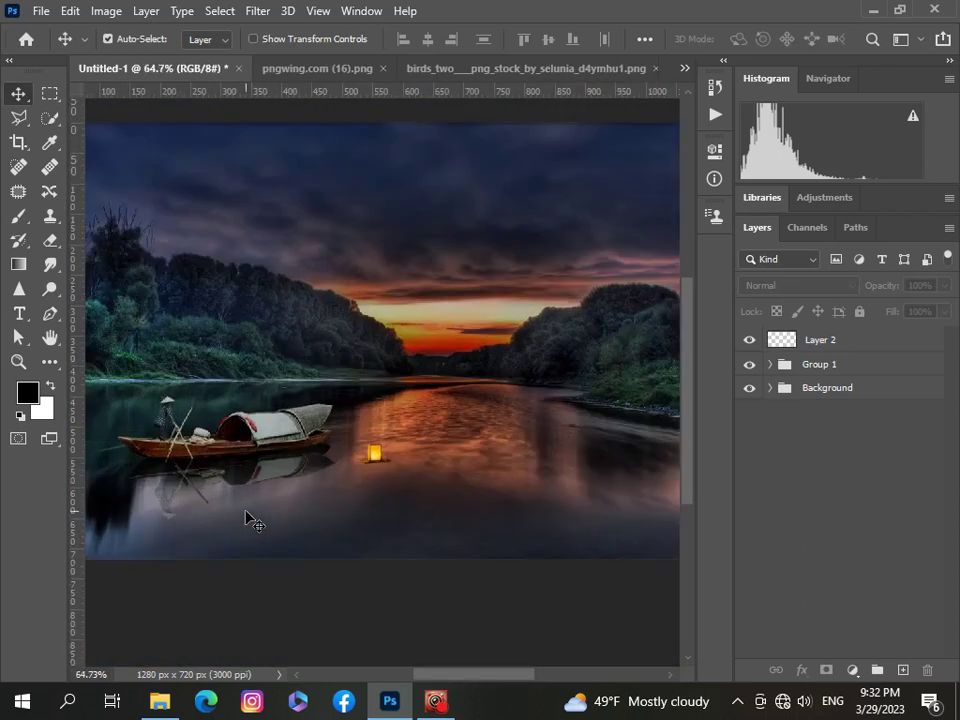
scroll(549, 433, up, 4)
scroll(549, 433, up, 1)
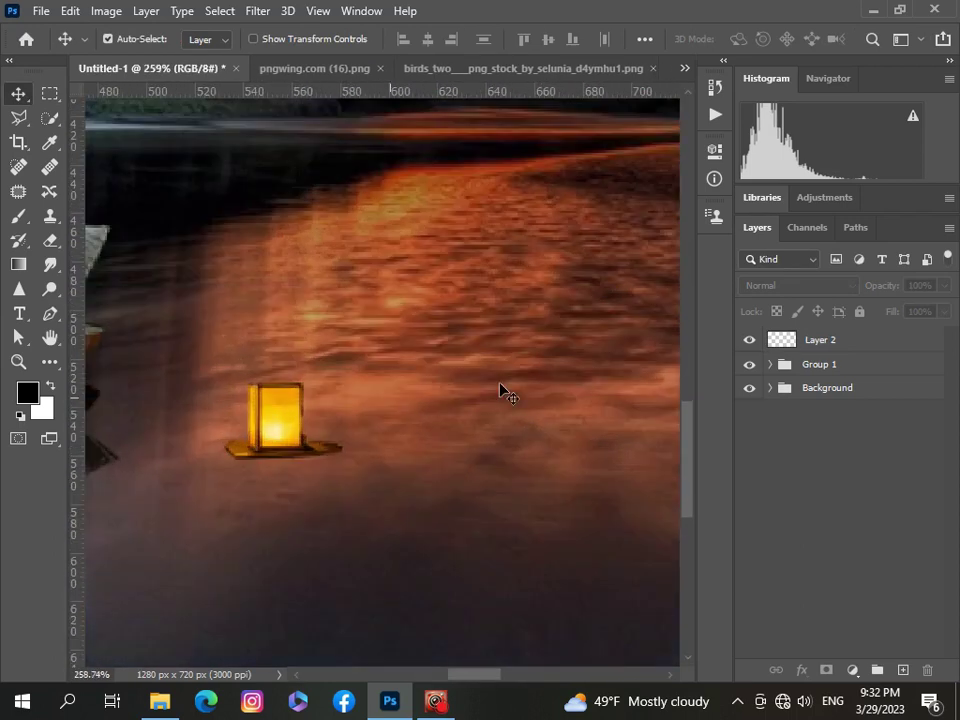
click(854, 347)
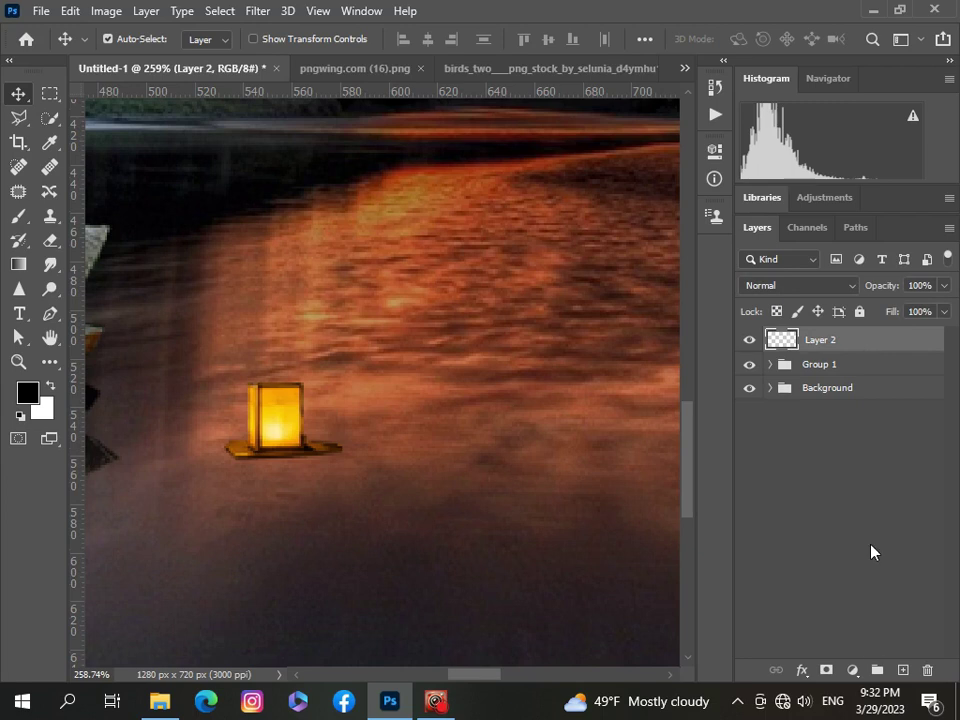
click(902, 670)
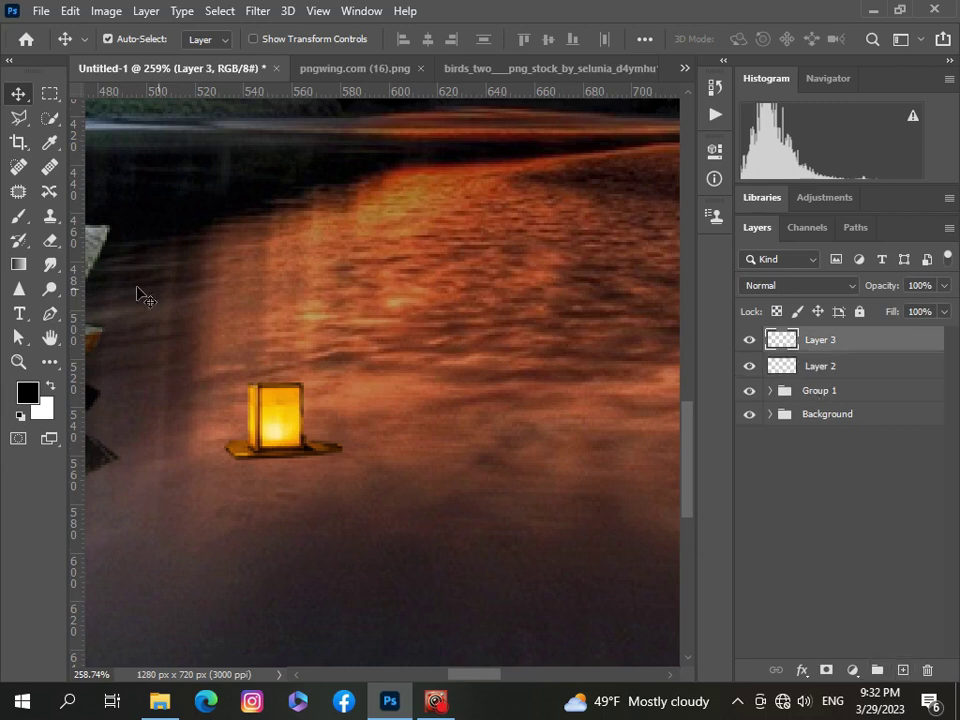
click(18, 215)
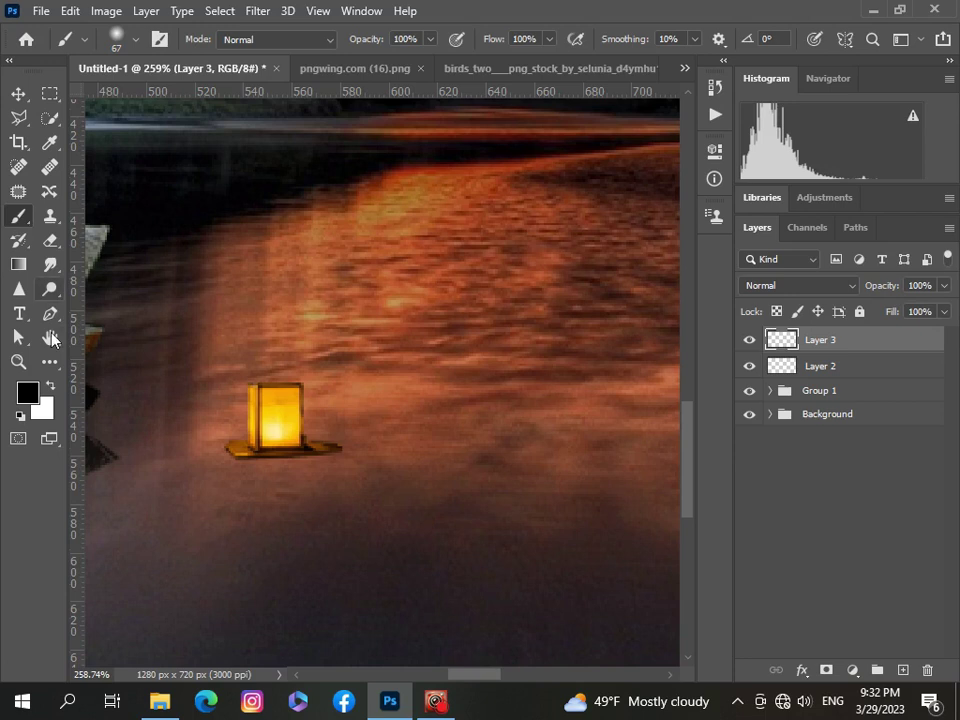
click(27, 393)
click(280, 410)
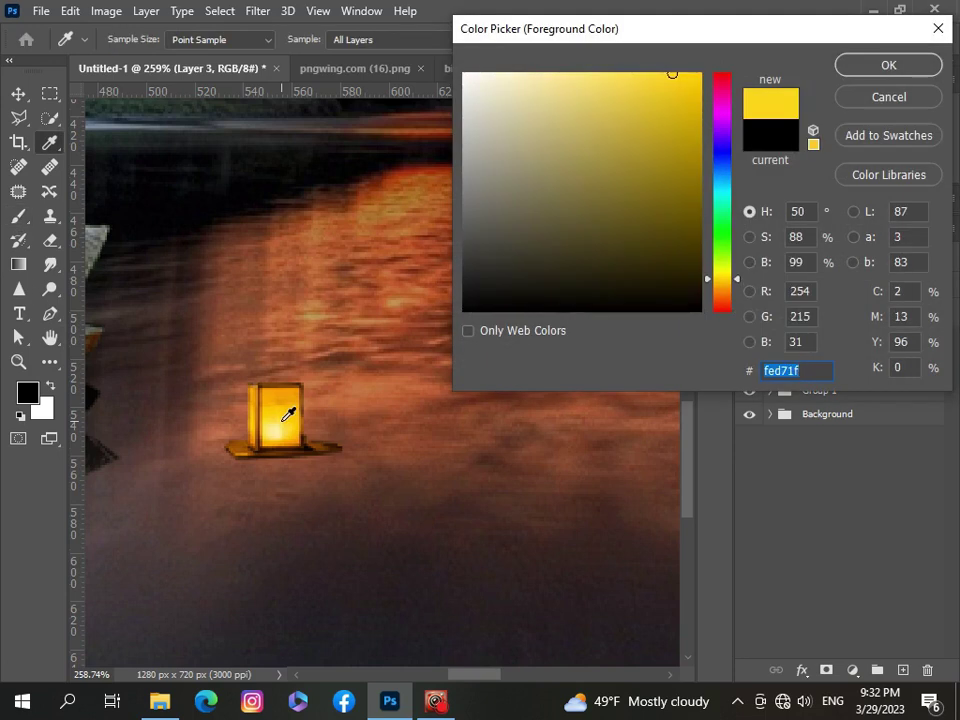
click(886, 65)
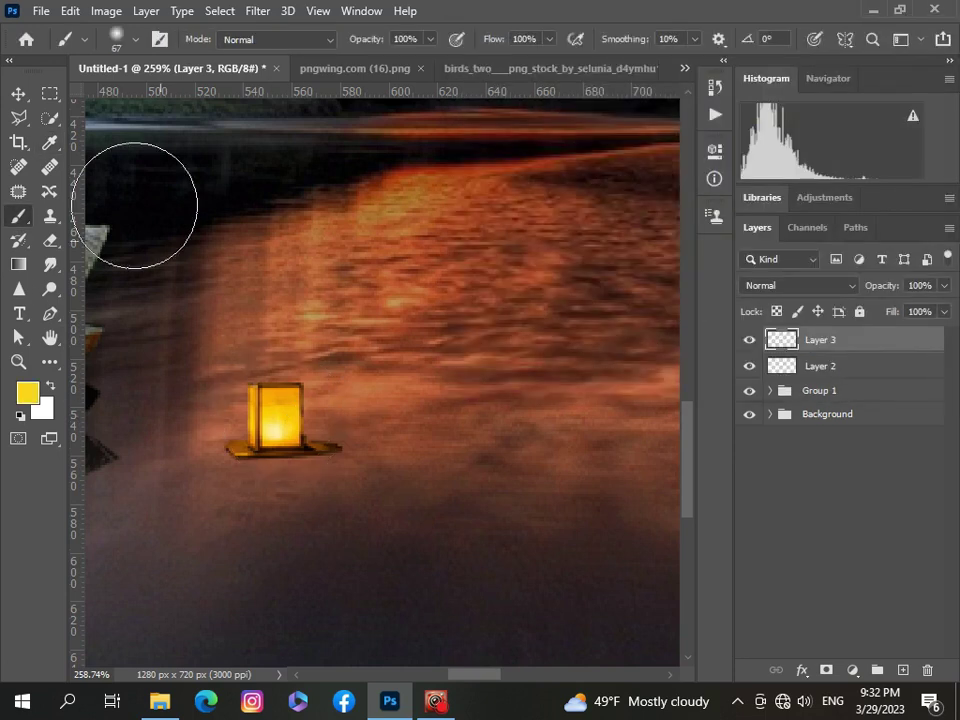
- Set the soft brush to 56 px and paint a single yellow glow spot over the lantern
click(135, 40)
drag(143, 101, 137, 101)
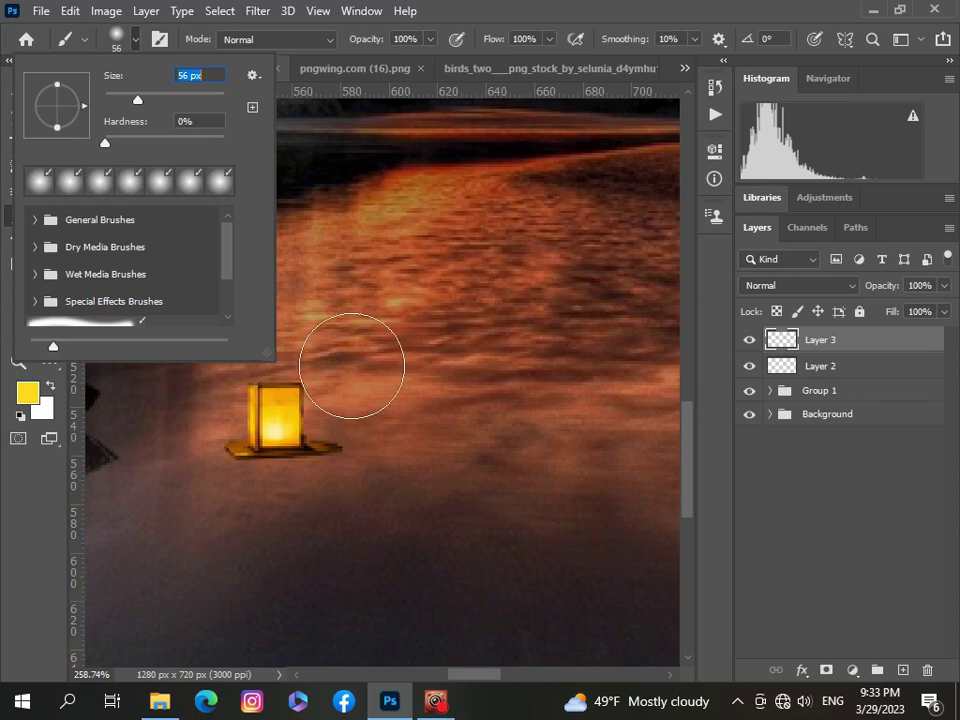
click(278, 422)
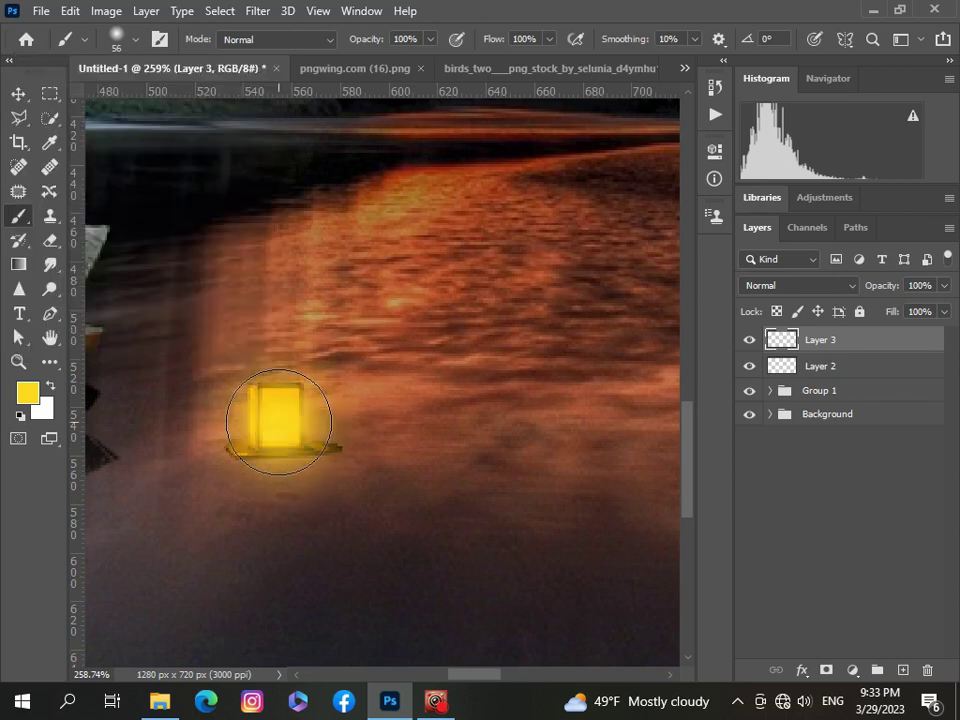
- Try Hard Light on the yellow glow layer, and set its blend mode to Overlay
click(850, 287)
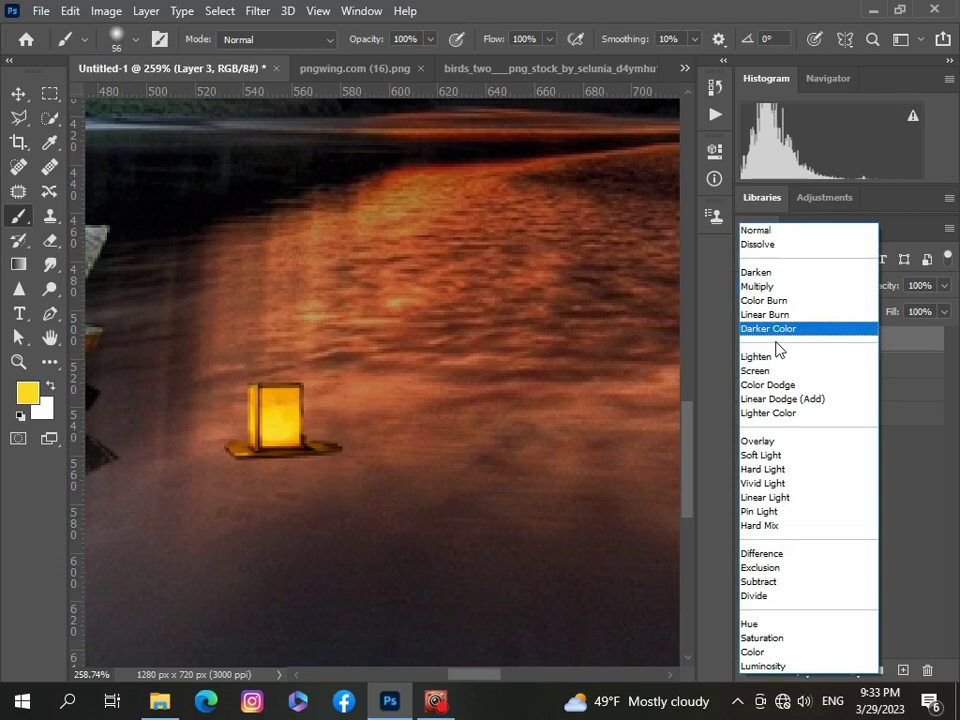
click(757, 470)
click(19, 93)
scroll(365, 378, down, 2)
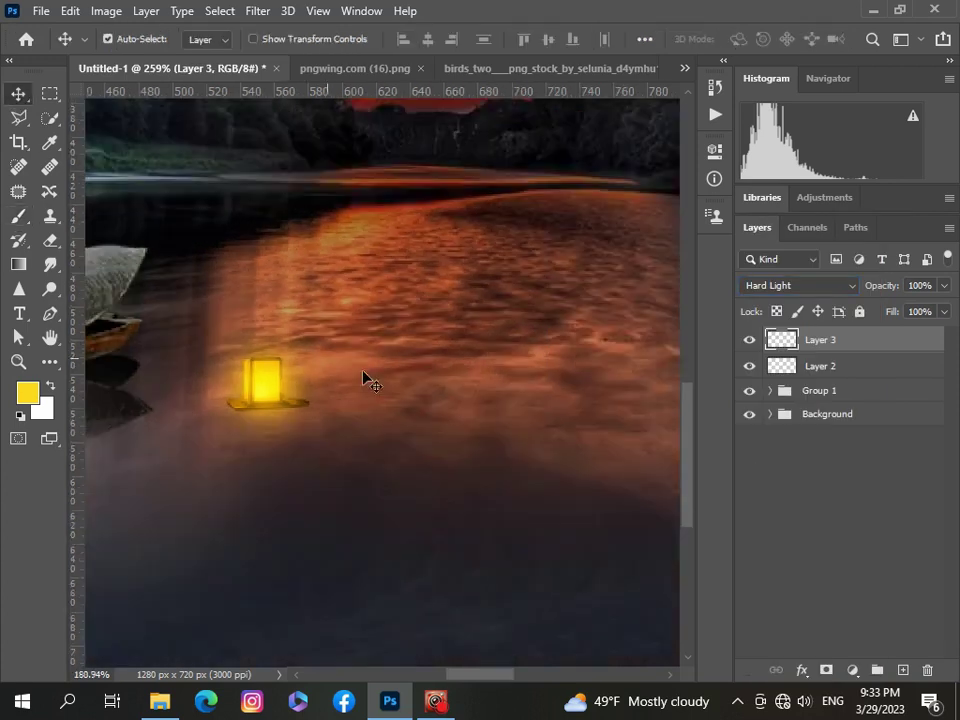
scroll(365, 378, down, 5)
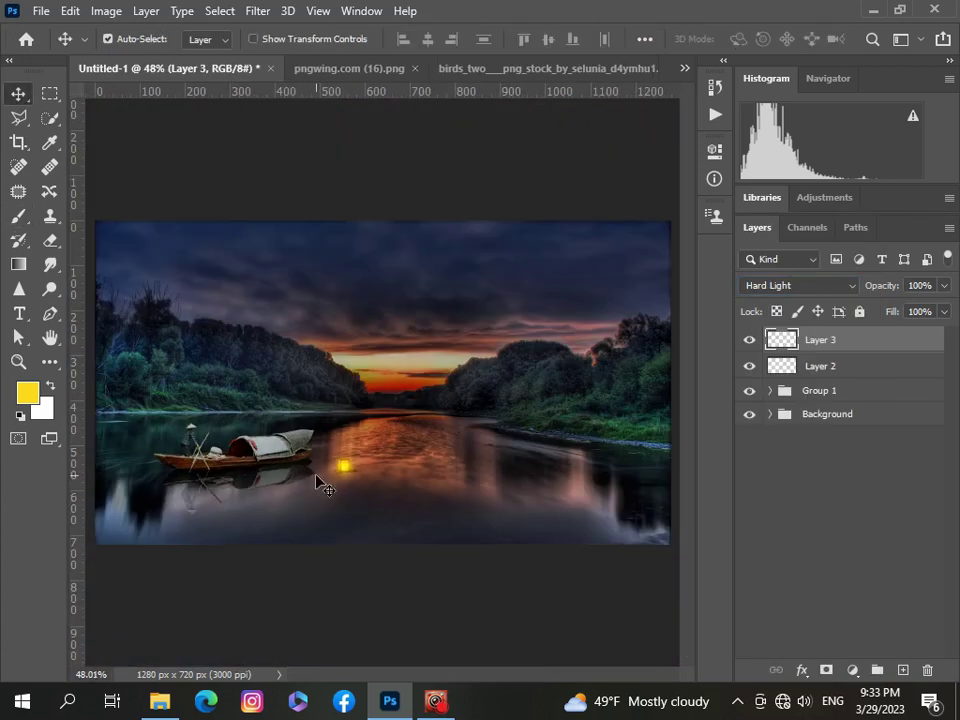
click(838, 287)
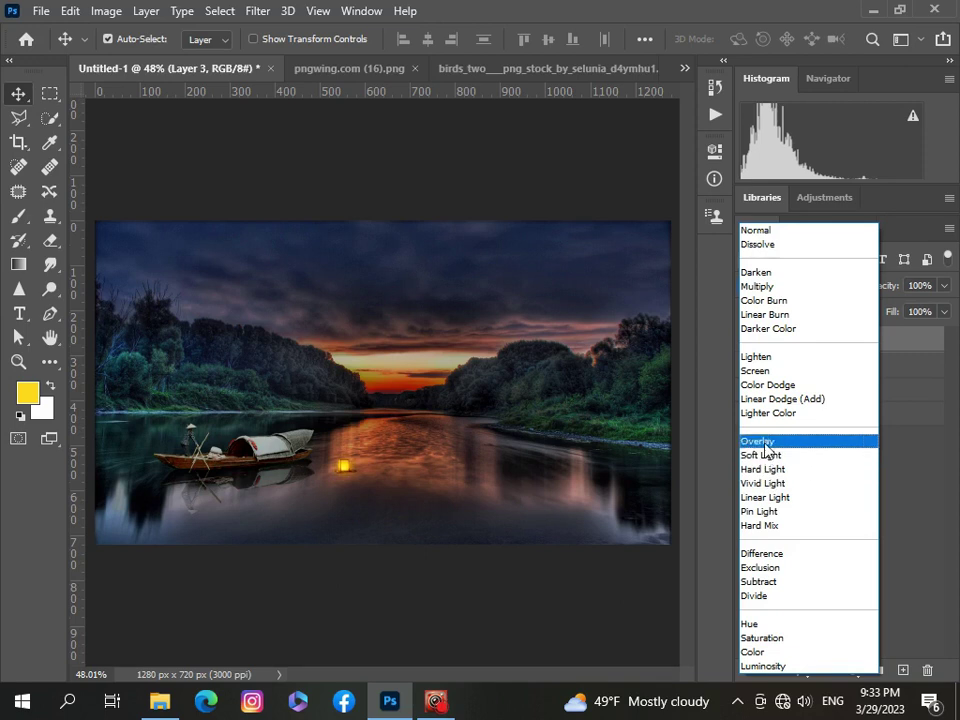
click(765, 446)
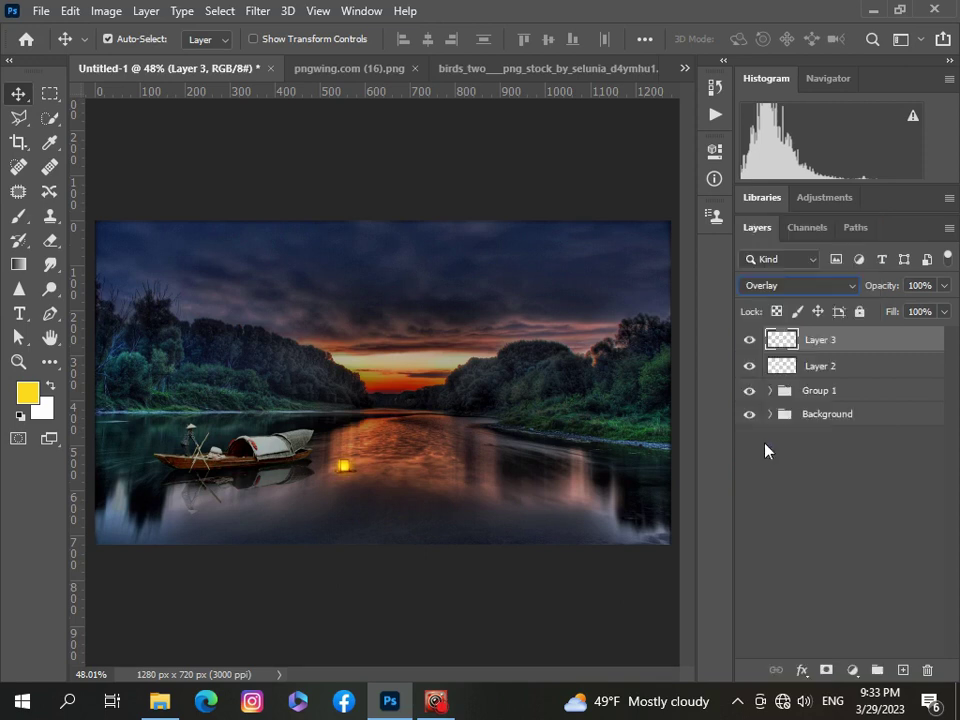
- Duplicate the lantern and its glow layer together and move the copies across the water to just beyond the boat's bow
shift+click(873, 367)
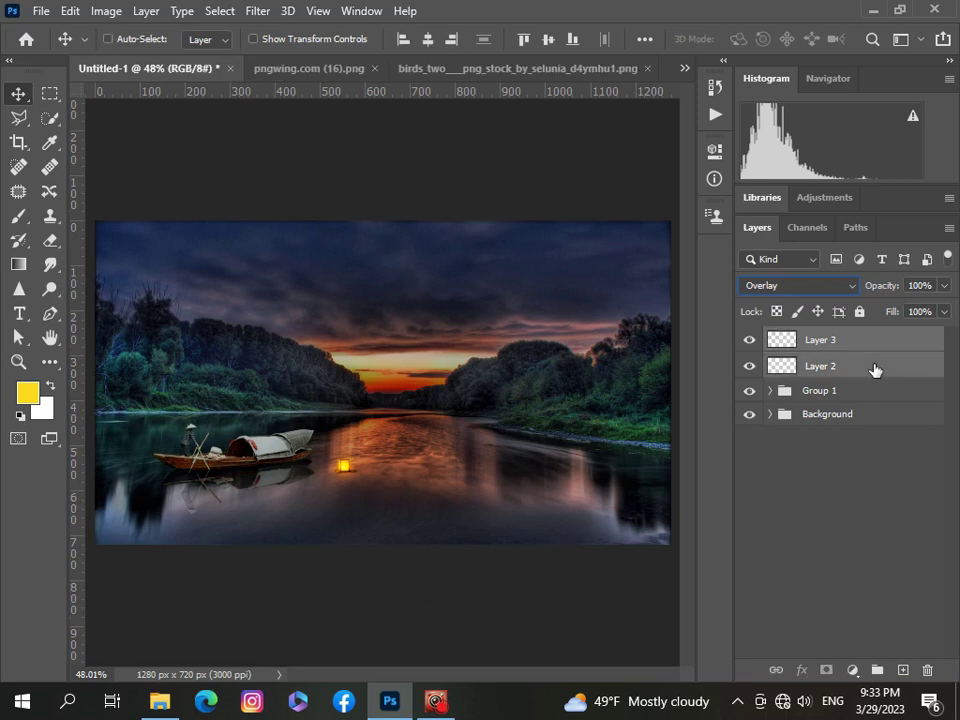
key(ctrl+j)
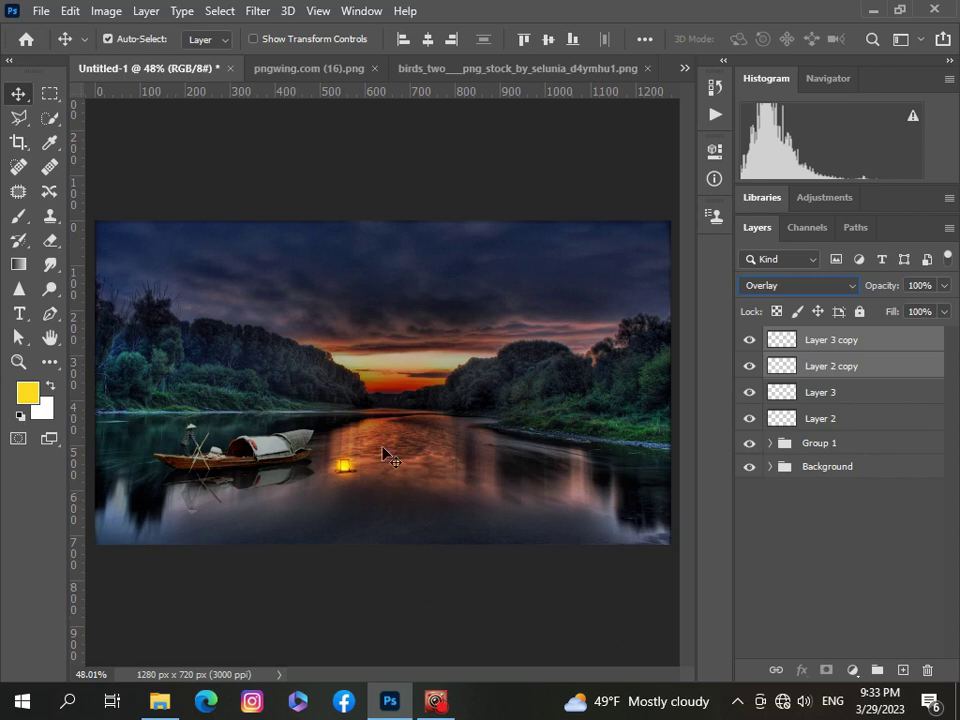
drag(343, 470, 143, 470)
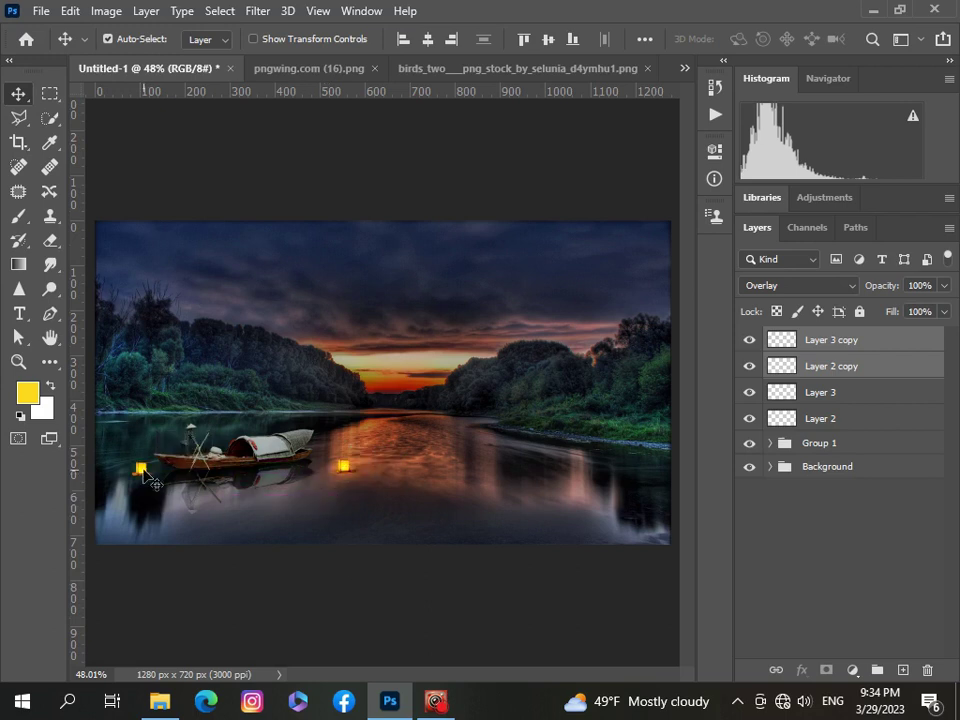
- Scale the duplicated lantern and glow down to about 64% and apply the transform
scroll(143, 471, up, 5)
key(ctrl+t)
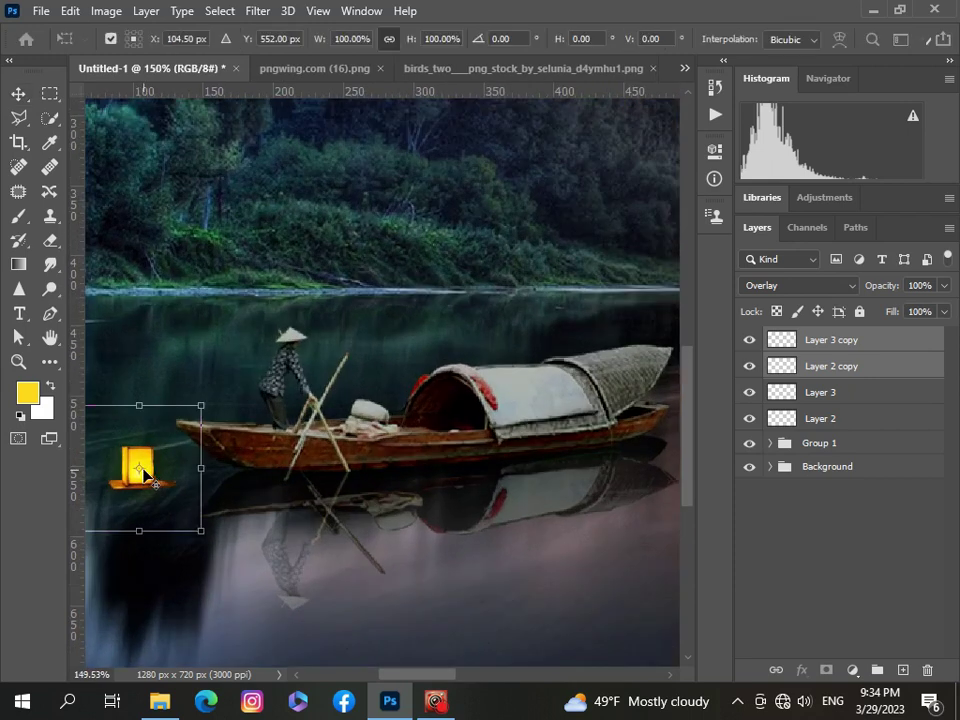
drag(201, 531, 166, 484)
scroll(463, 538, down, 5)
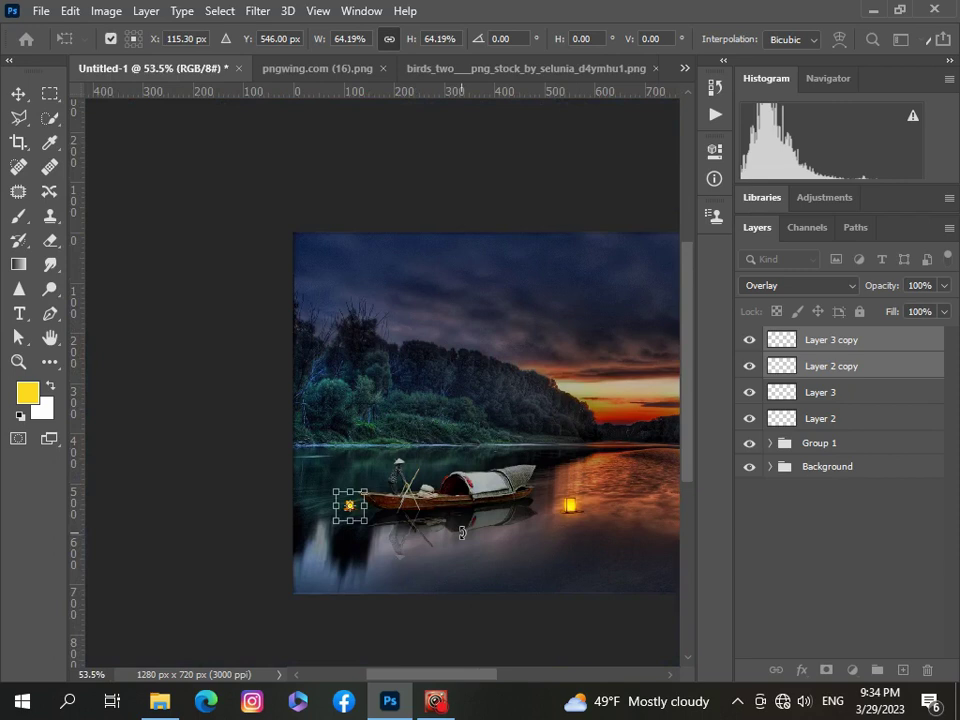
click(521, 568)
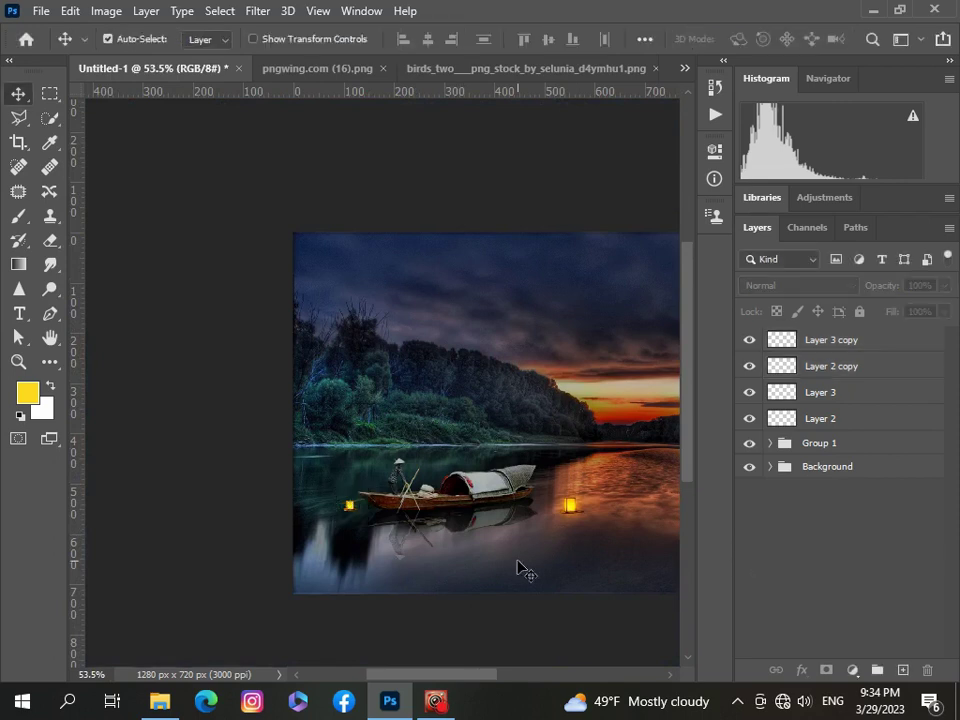
scroll(520, 567, down, 1)
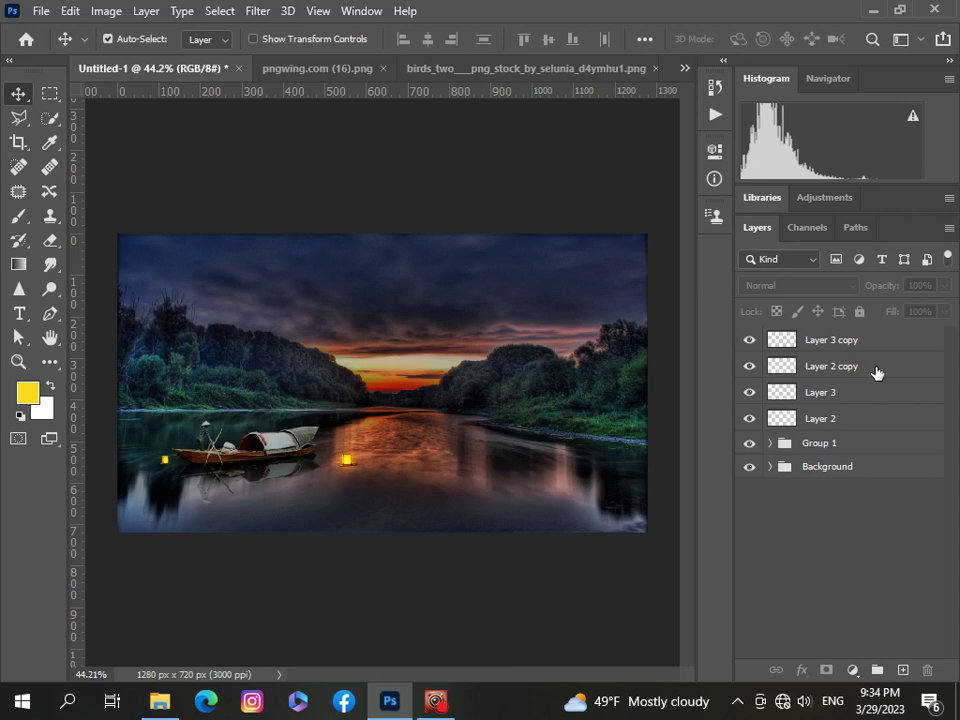
- Duplicate Layer 3 copy and Layer 2 copy together and move the new copies directly below the small lantern
click(917, 339)
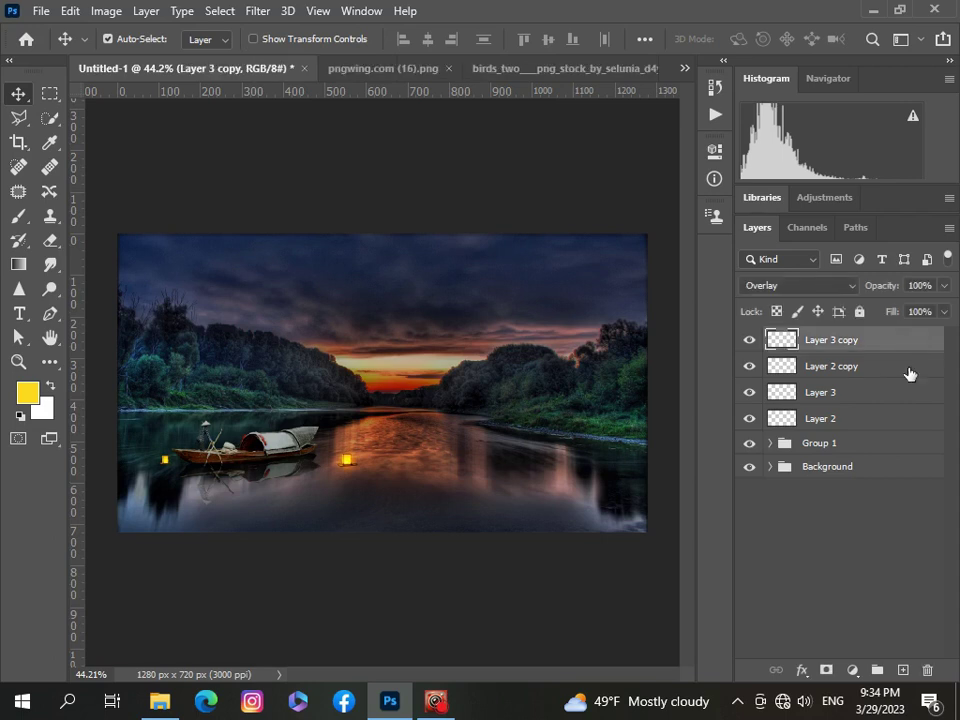
click(909, 373)
shift+click(900, 347)
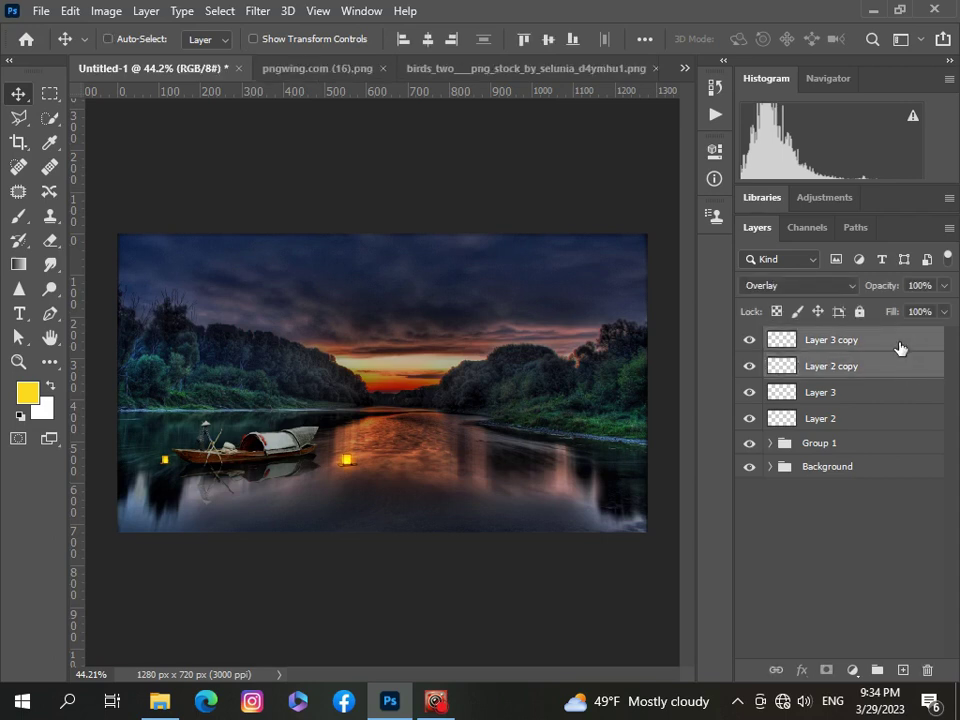
key(ctrl+j)
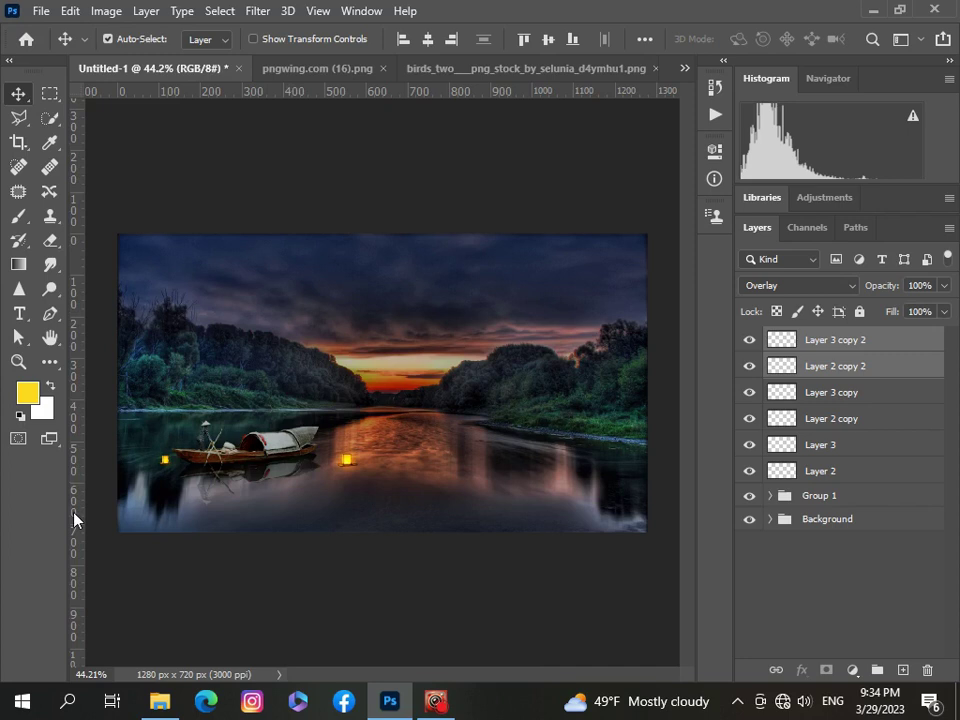
scroll(75, 512, up, 5)
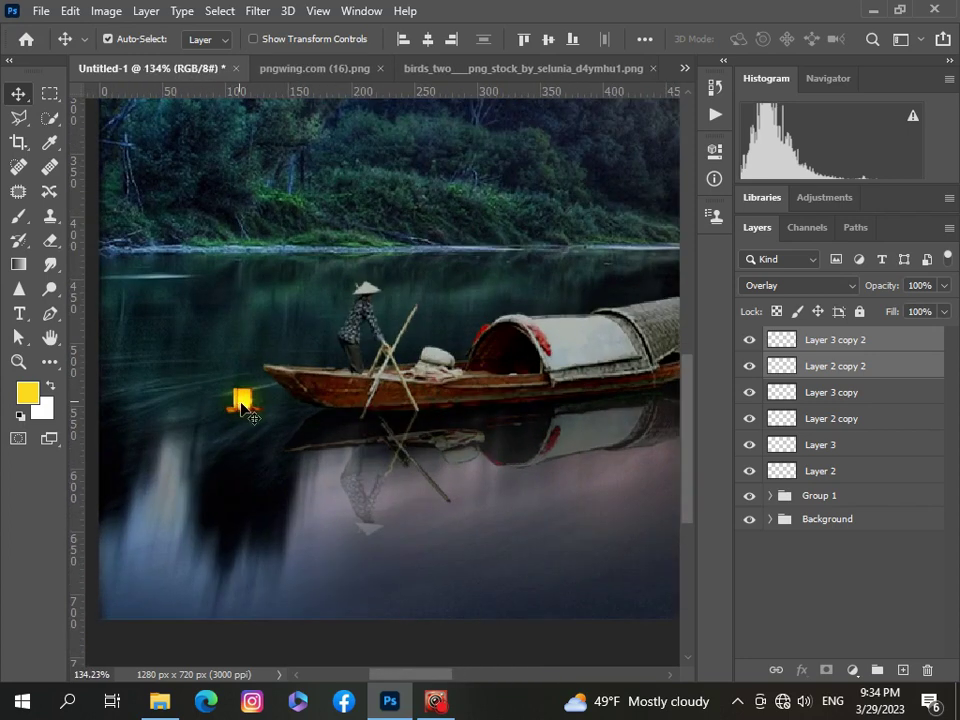
mouse_move(246, 401)
mouse_down()
mouse_move(311, 460)
mouse_move(490, 488)
mouse_move(410, 488)
mouse_move(245, 425)
mouse_up()
- Flip the lower copy of the small lantern vertically as its water reflection and apply the transform
key(ctrl+t)
right_click(243, 420)
click(266, 410)
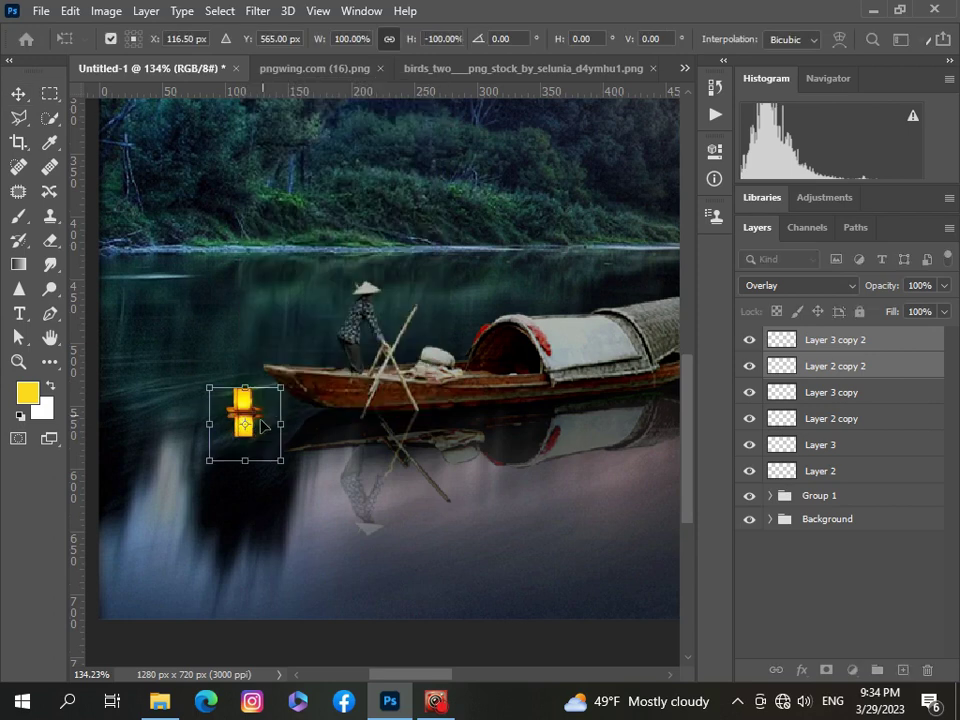
scroll(337, 593, down, 5)
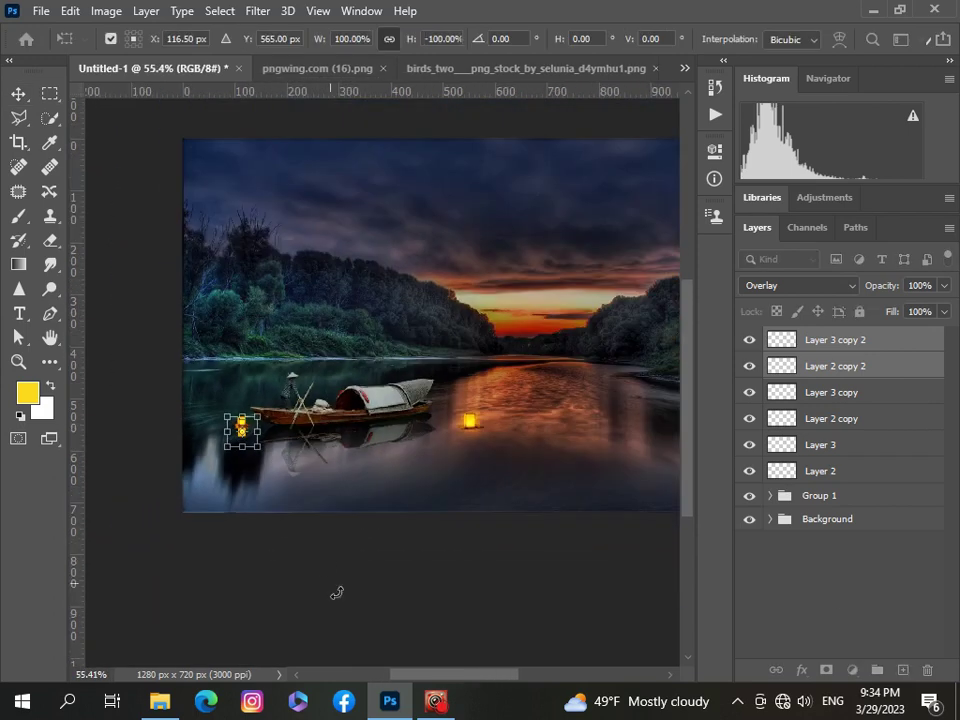
click(829, 597)
- Lower the opacity of both small lantern reflection layers to 48%
scroll(240, 472, up, 2)
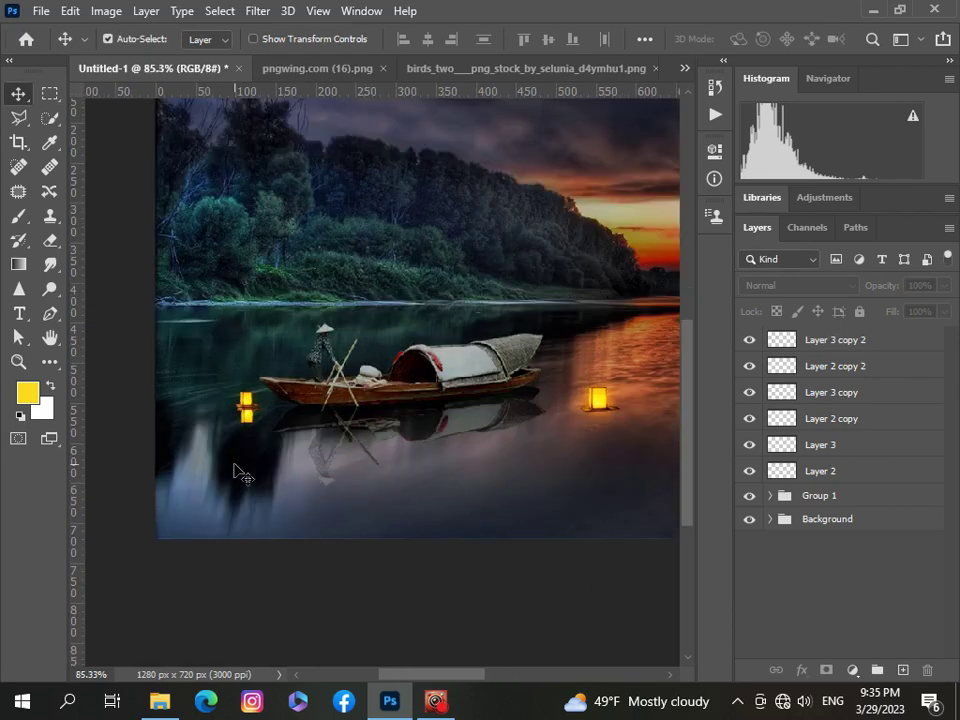
click(905, 345)
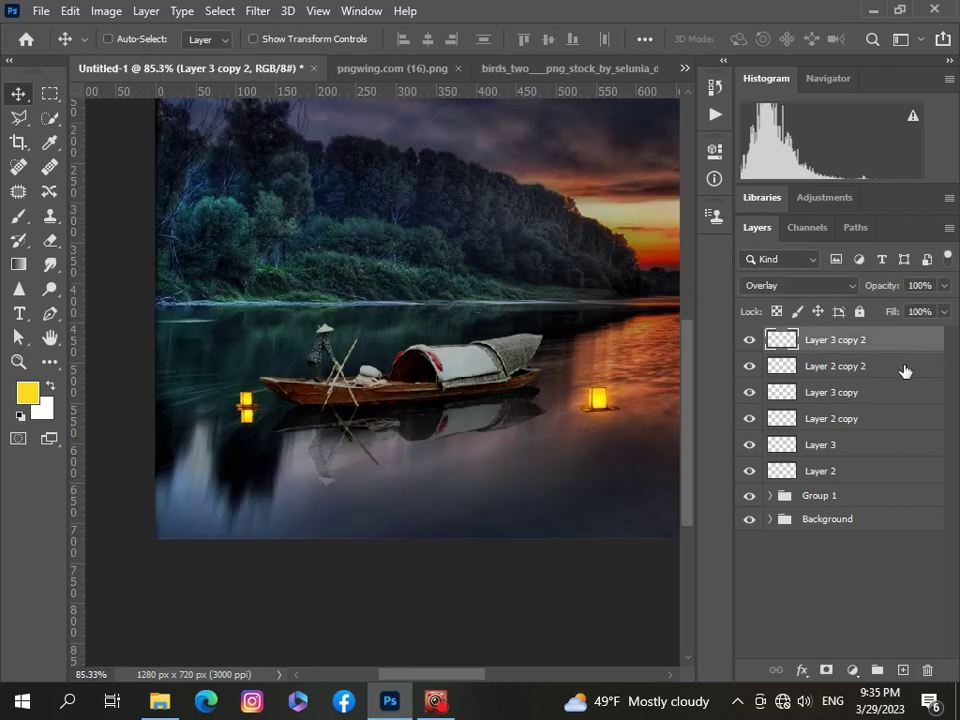
shift+click(904, 369)
click(944, 286)
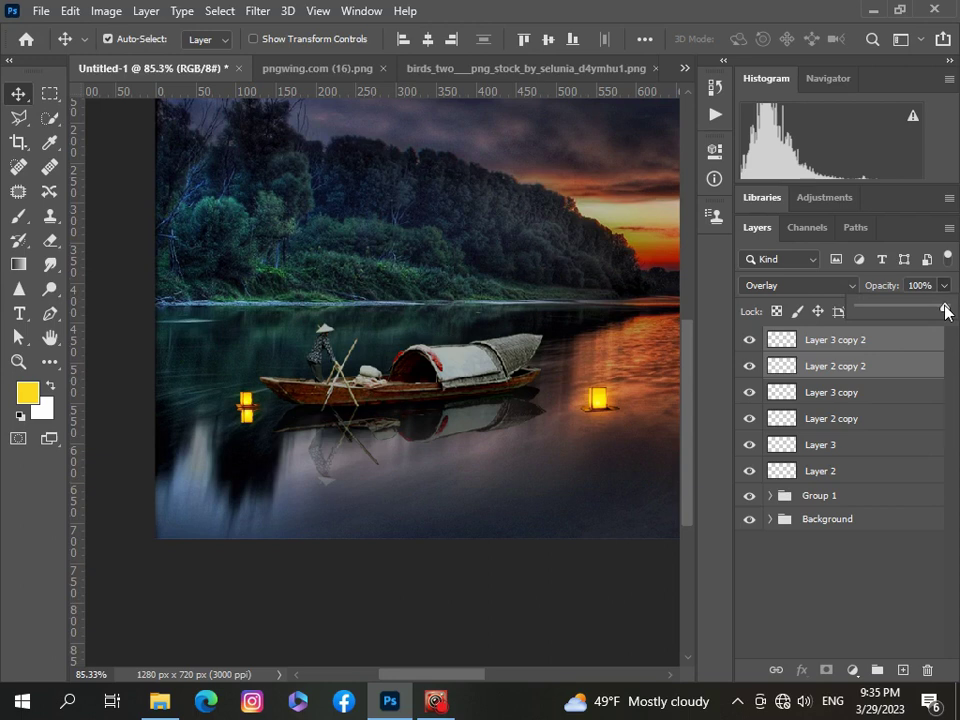
drag(946, 311, 936, 313)
click(842, 615)
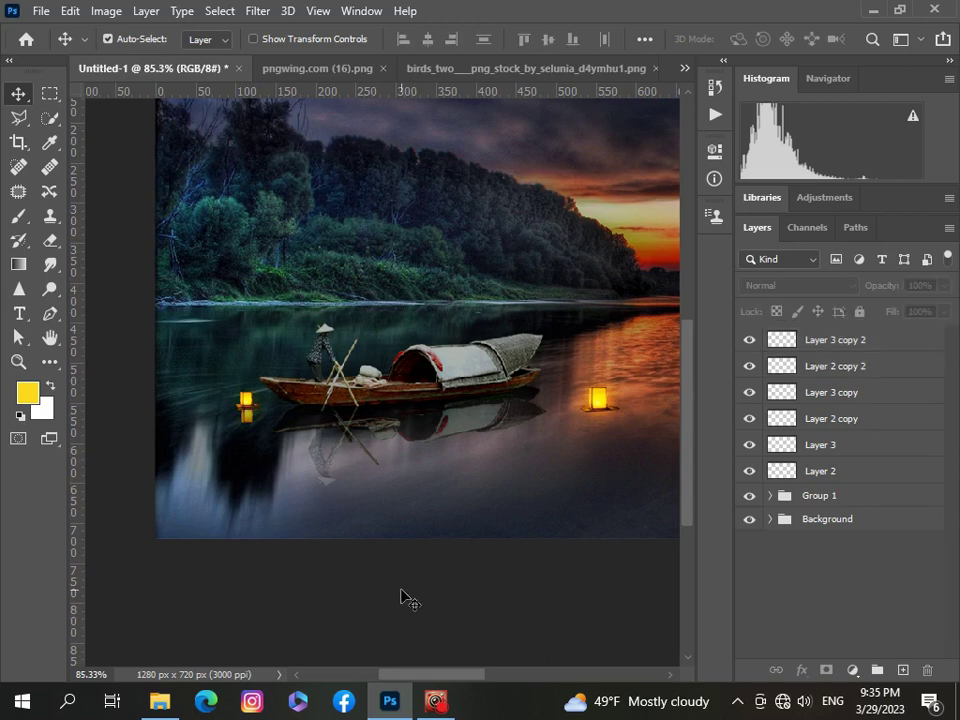
scroll(405, 596, down, 3)
scroll(402, 592, up, 1)
- Try duplicating the small lantern and its glow again and shifting the larger lantern's glow slightly
click(893, 343)
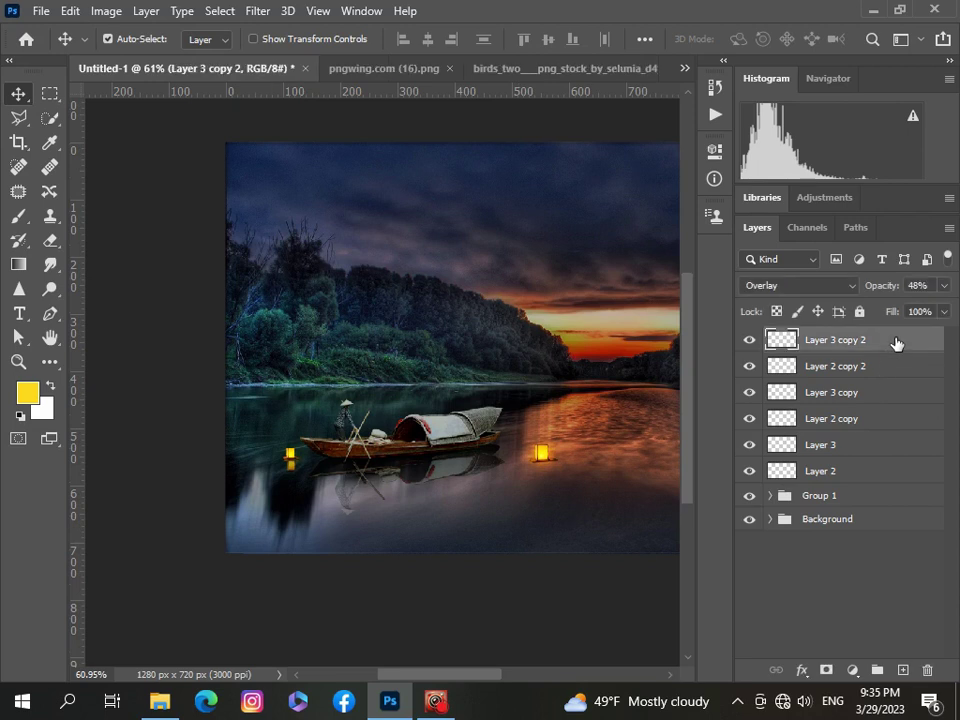
click(896, 372)
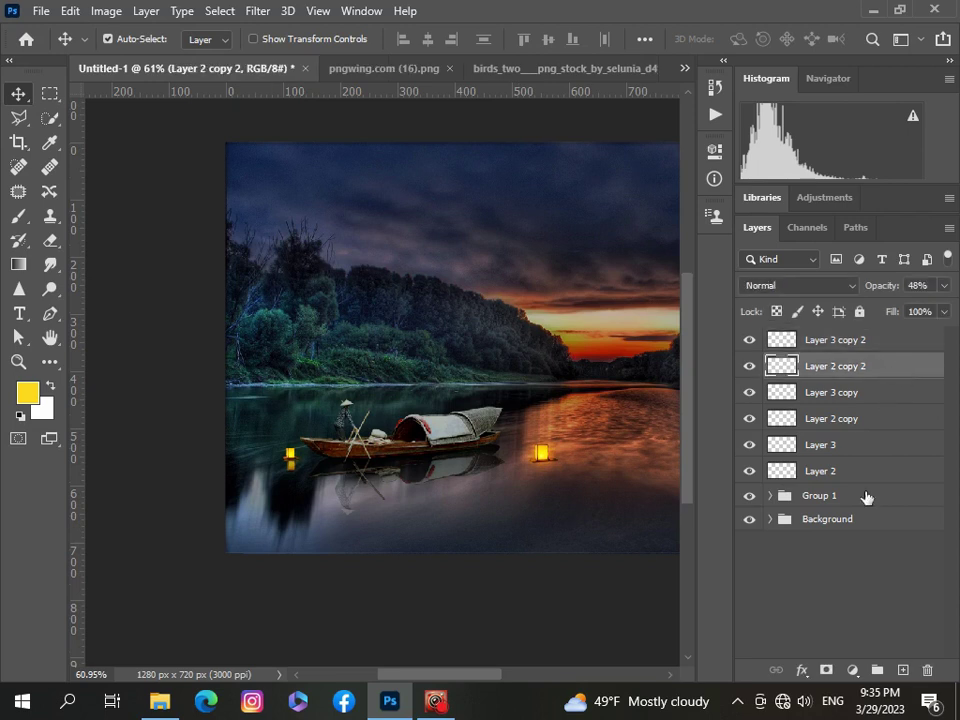
click(858, 597)
click(888, 392)
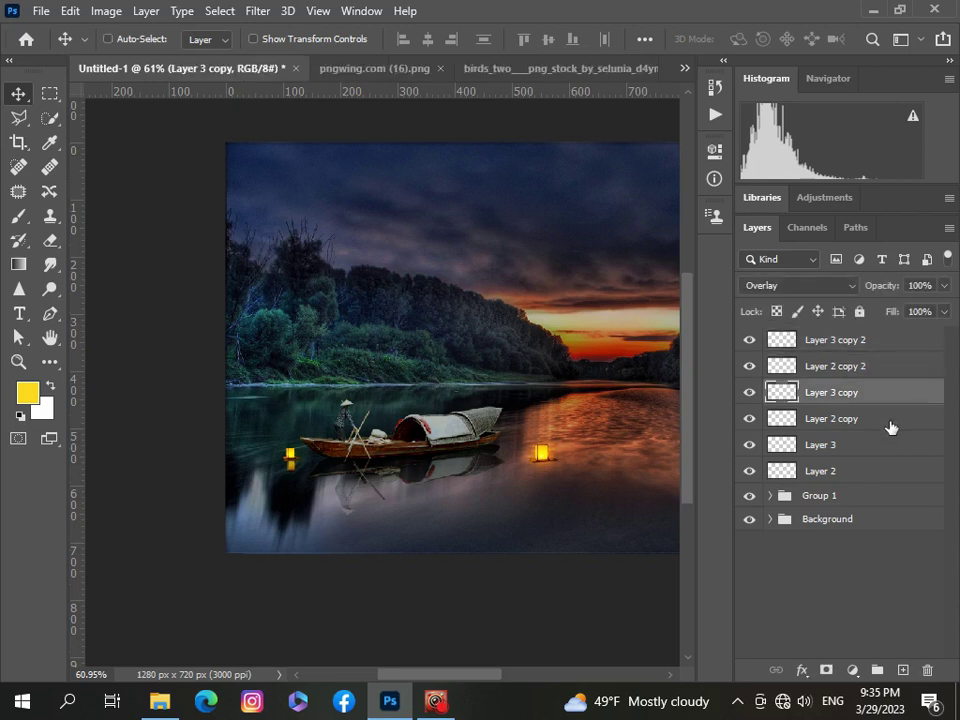
shift+click(889, 424)
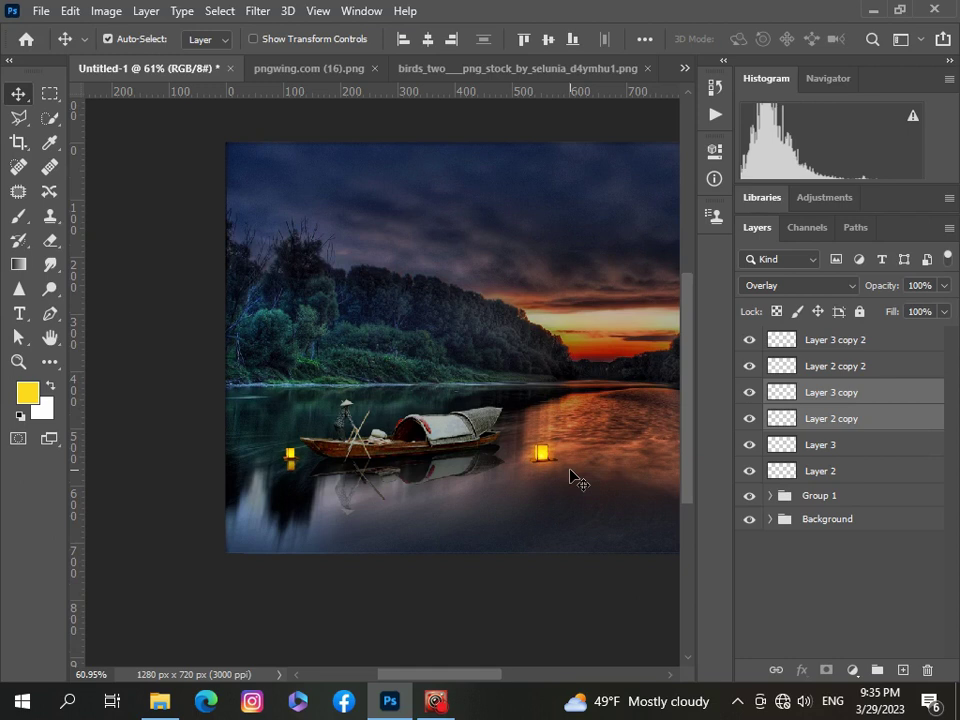
key(ctrl)
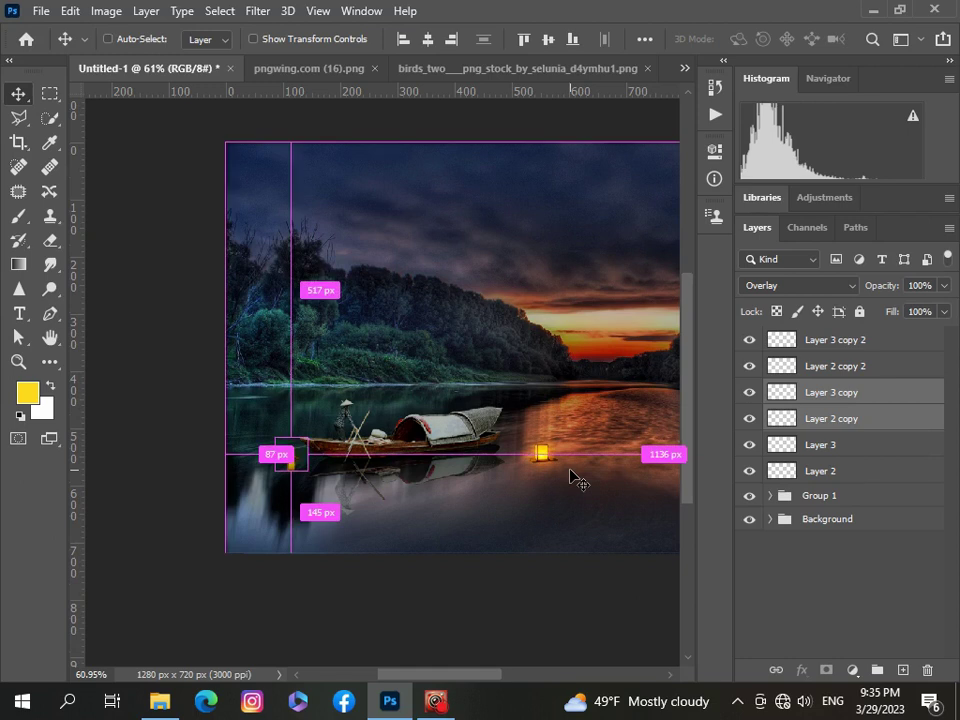
key(ctrl+j)
mouse_move(543, 457)
mouse_down()
mouse_move(543, 480)
mouse_move(541, 468)
mouse_up()
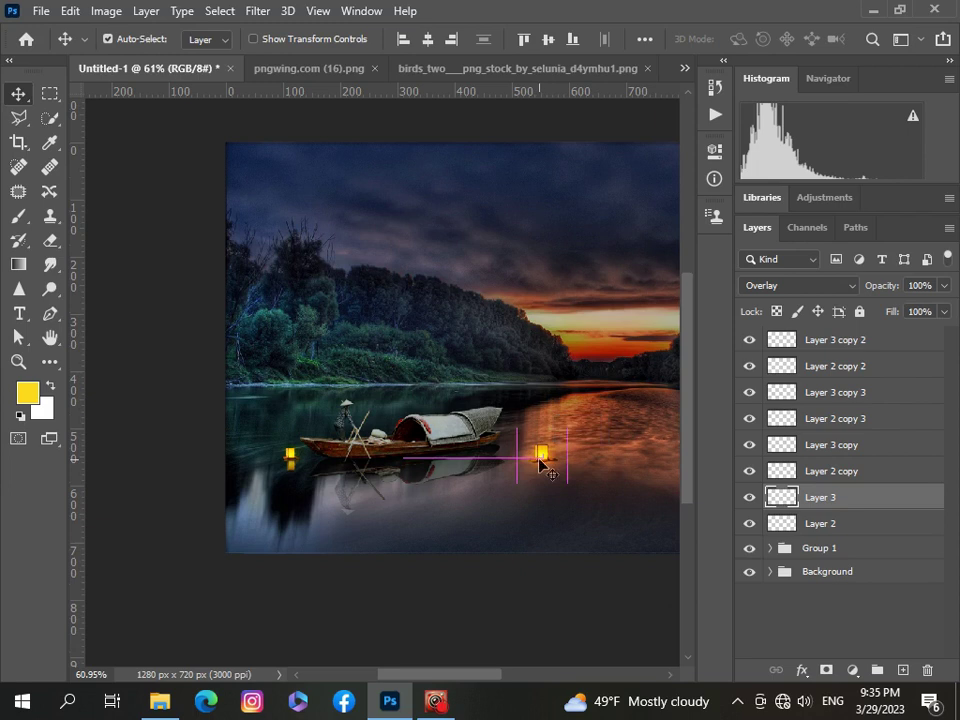
mouse_move(293, 462)
mouse_down()
mouse_move(300, 492)
mouse_move(340, 530)
mouse_move(291, 459)
mouse_up()
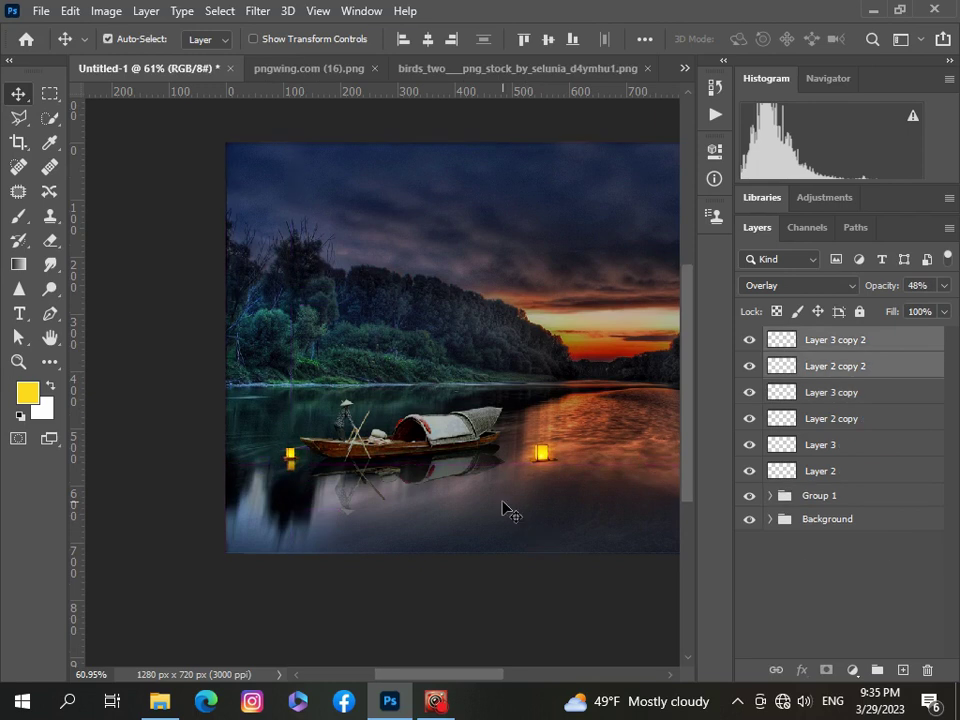
- Group the small lantern's reflection layers, group those with the small lantern's layers, and nest everything in a group with Layer 3 and Layer 2
key(ctrl+0)
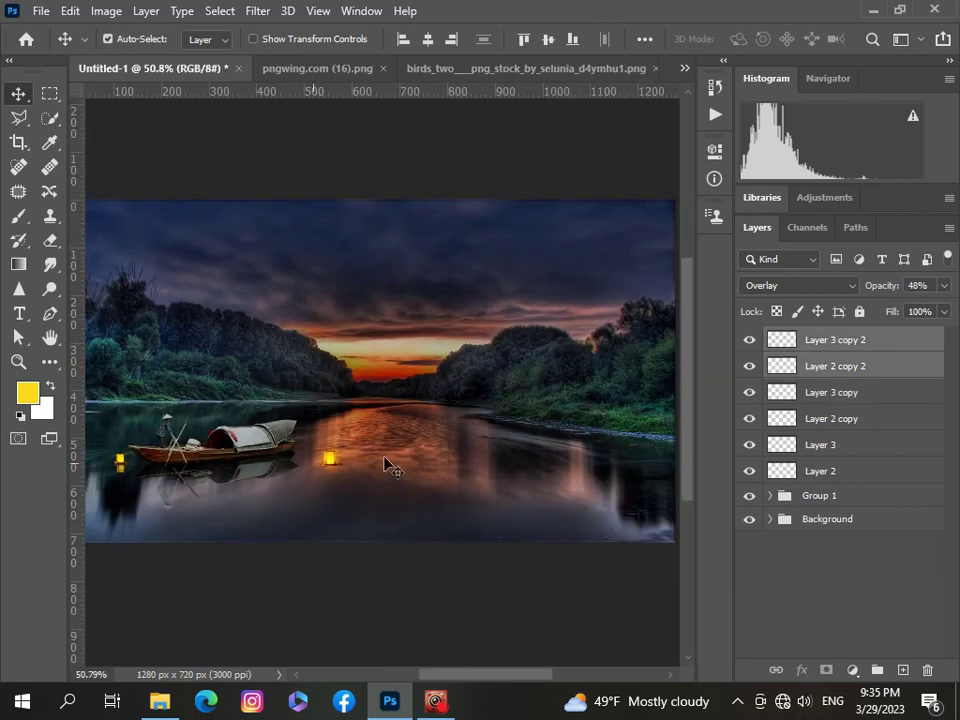
key(ctrl+g)
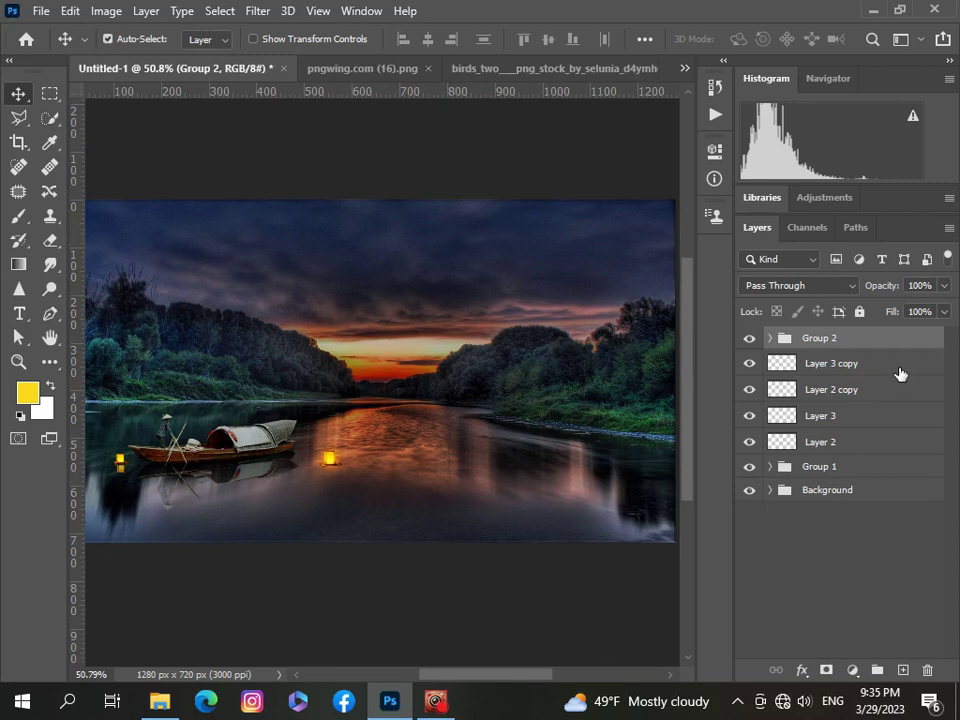
ctrl+click(896, 394)
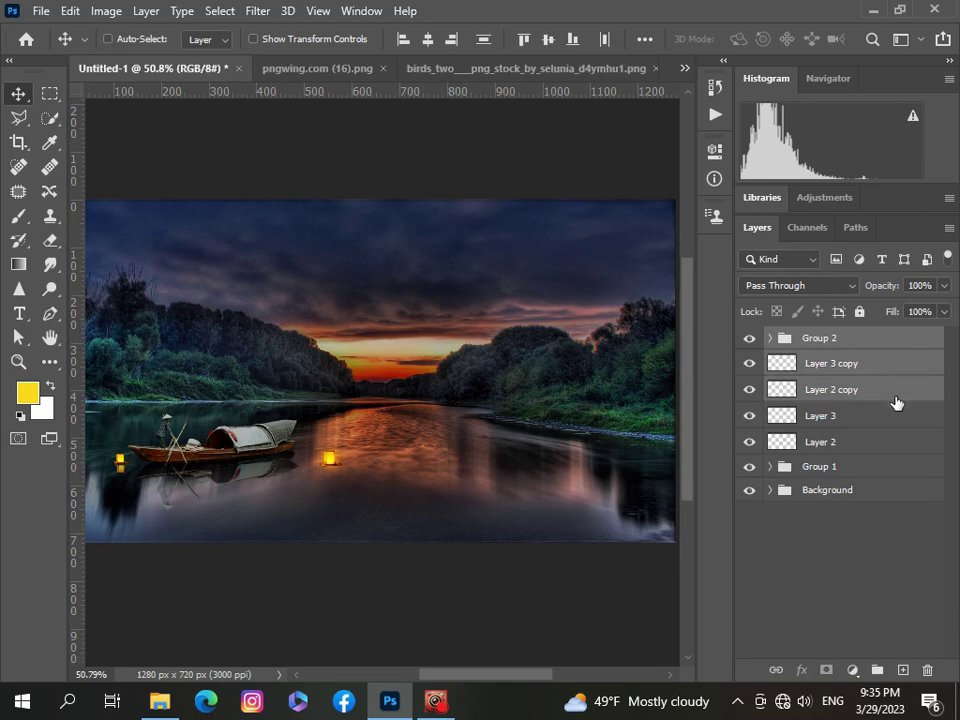
key(ctrl+g)
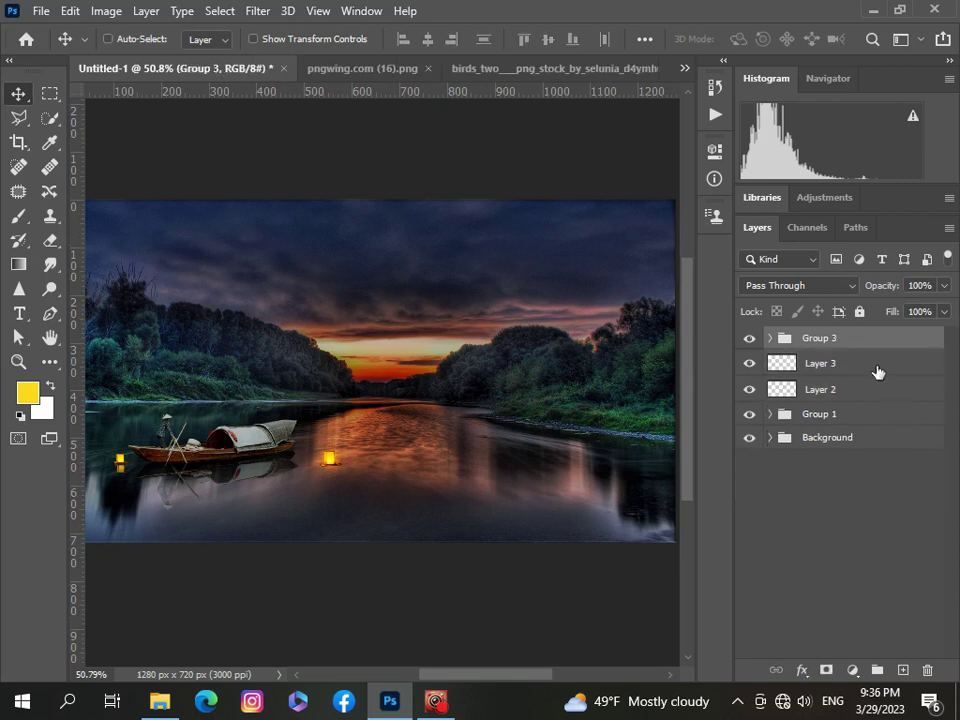
ctrl+click(876, 372)
ctrl+click(878, 390)
key(ctrl+g)
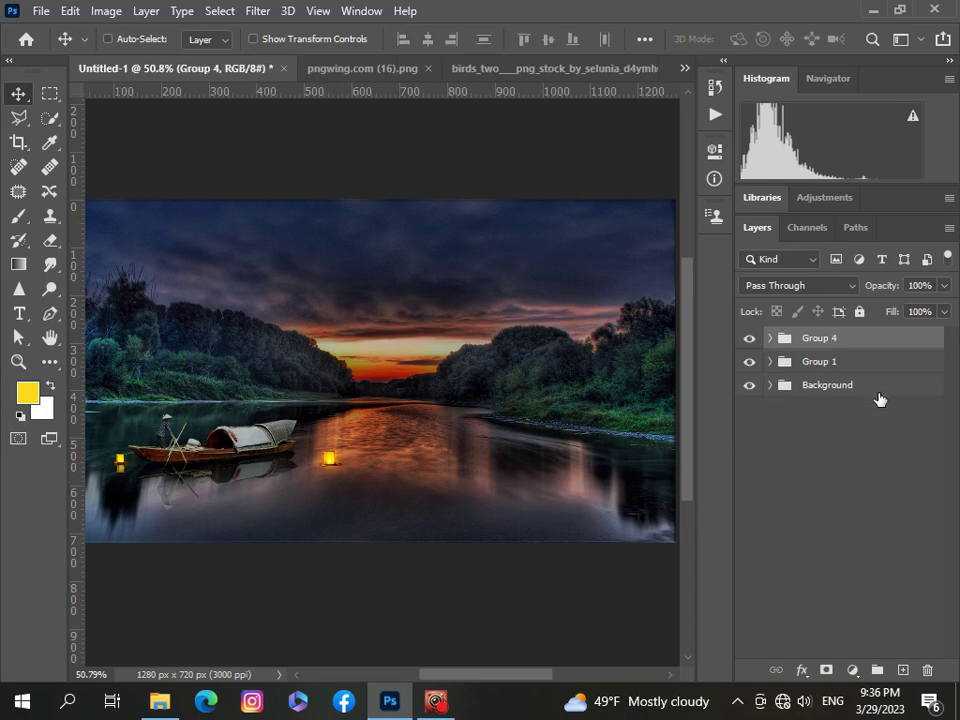
- Duplicate Layer 3 and Layer 2 inside Group 4 and move the copies directly below the larger lantern
scroll(17, 516, up, 1)
scroll(150, 520, down, 3)
scroll(290, 475, up, 2)
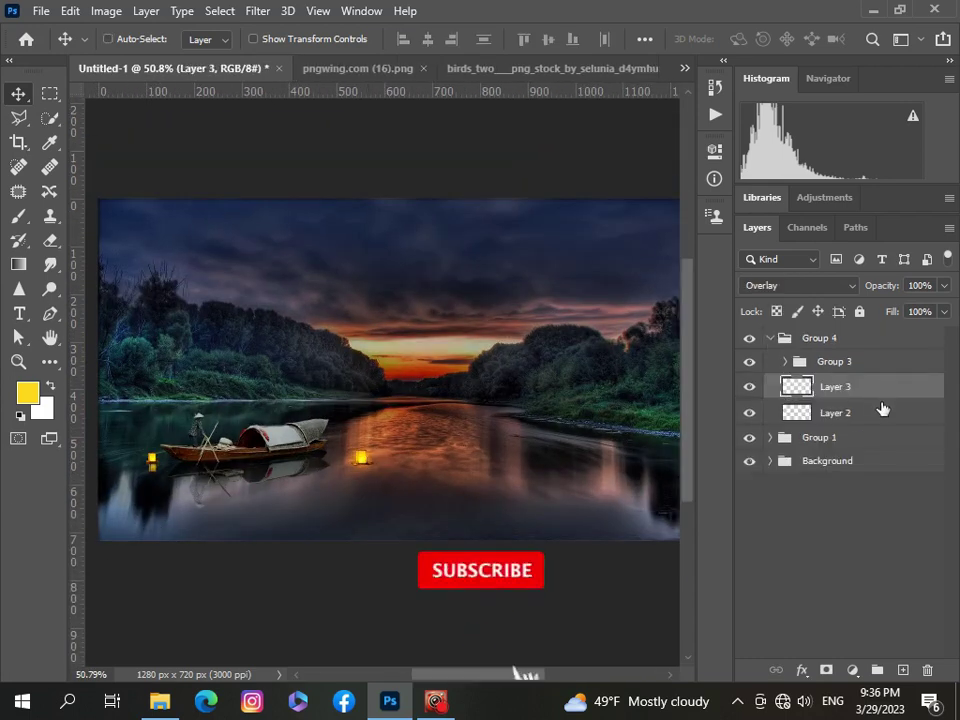
ctrl+click(884, 413)
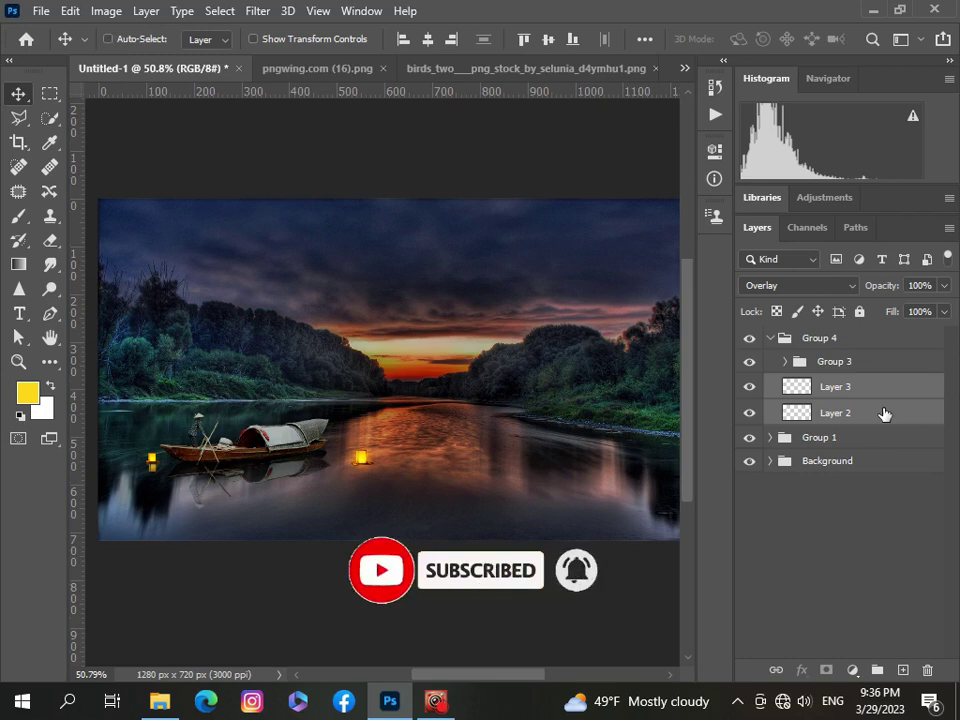
key(ctrl+j)
scroll(367, 459, up, 3)
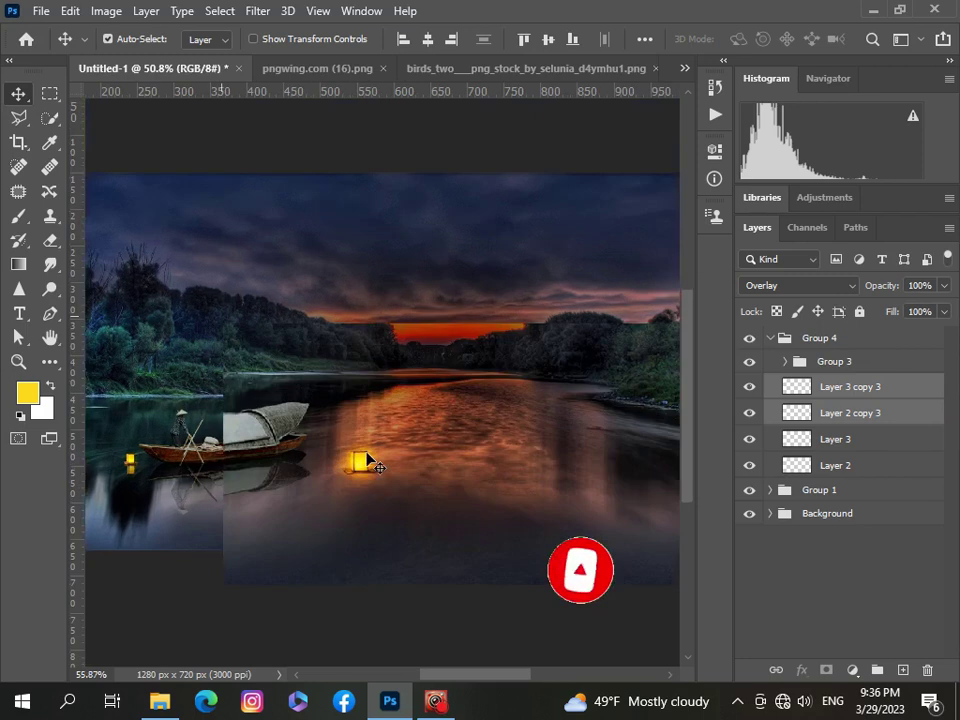
drag(360, 467, 364, 489)
- Flip the larger lantern's lower copy vertically, align it under the lantern's base as a reflection and apply the transform
key(ctrl+t)
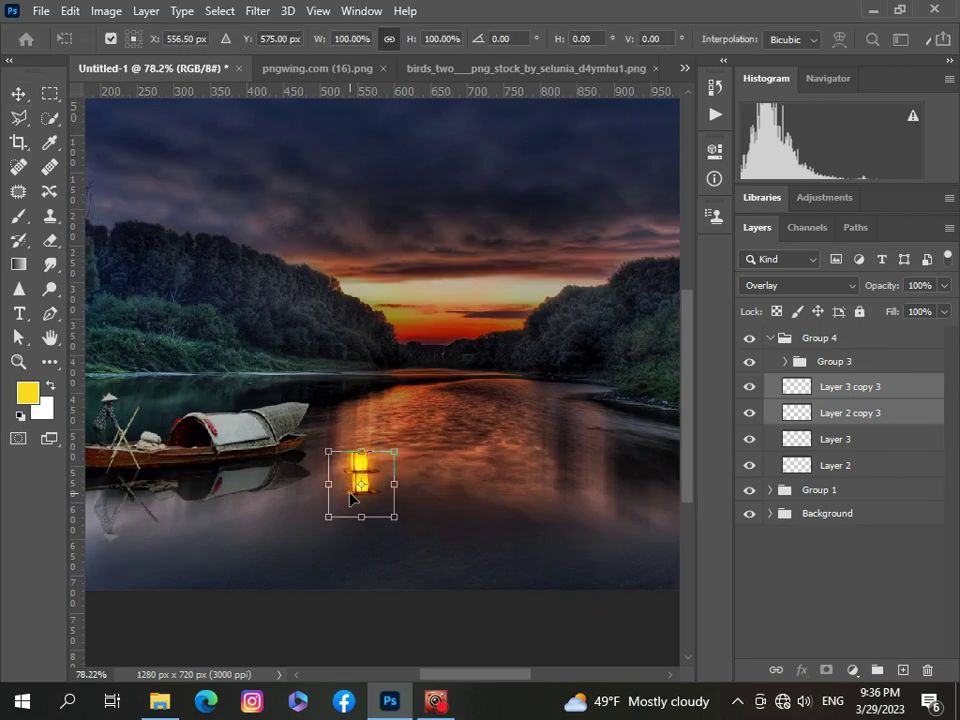
right_click(350, 497)
click(381, 481)
drag(365, 500, 370, 510)
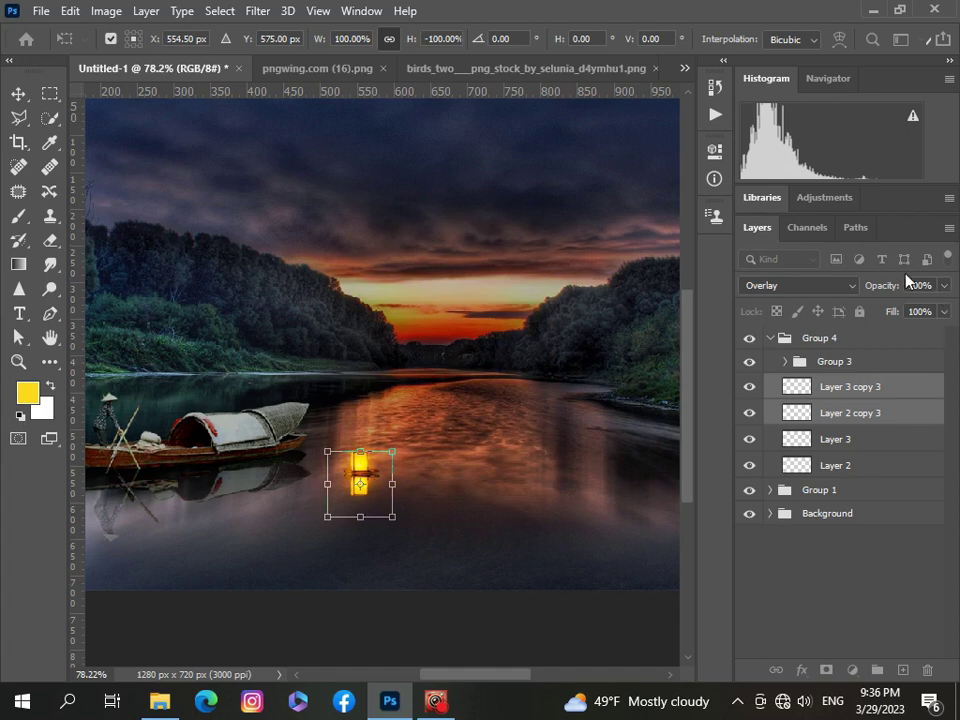
click(859, 583)
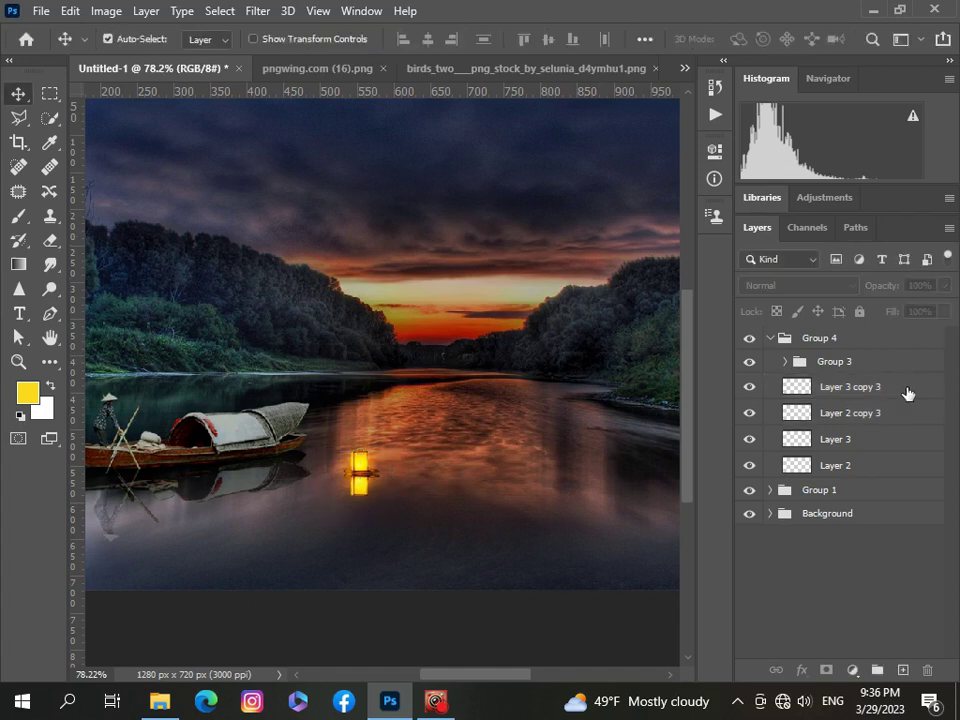
- Lower the opacity of Layer 3 copy 3 and Layer 2 copy 3, the larger lantern's reflection, to 50%
click(906, 397)
shift+click(908, 414)
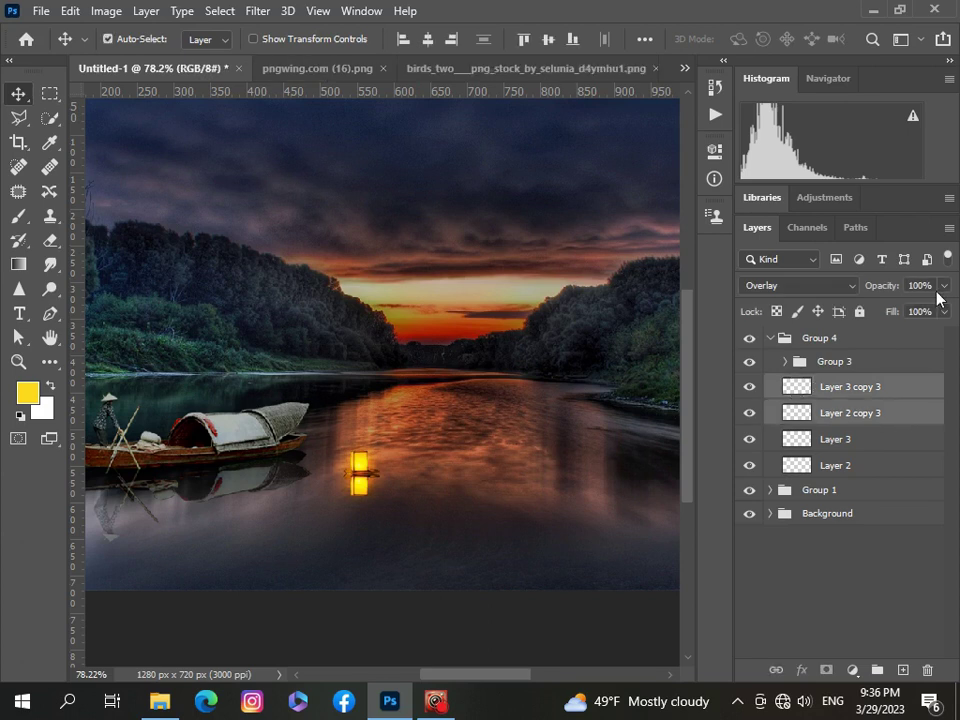
click(944, 286)
drag(944, 306, 902, 311)
scroll(336, 471, down, 5)
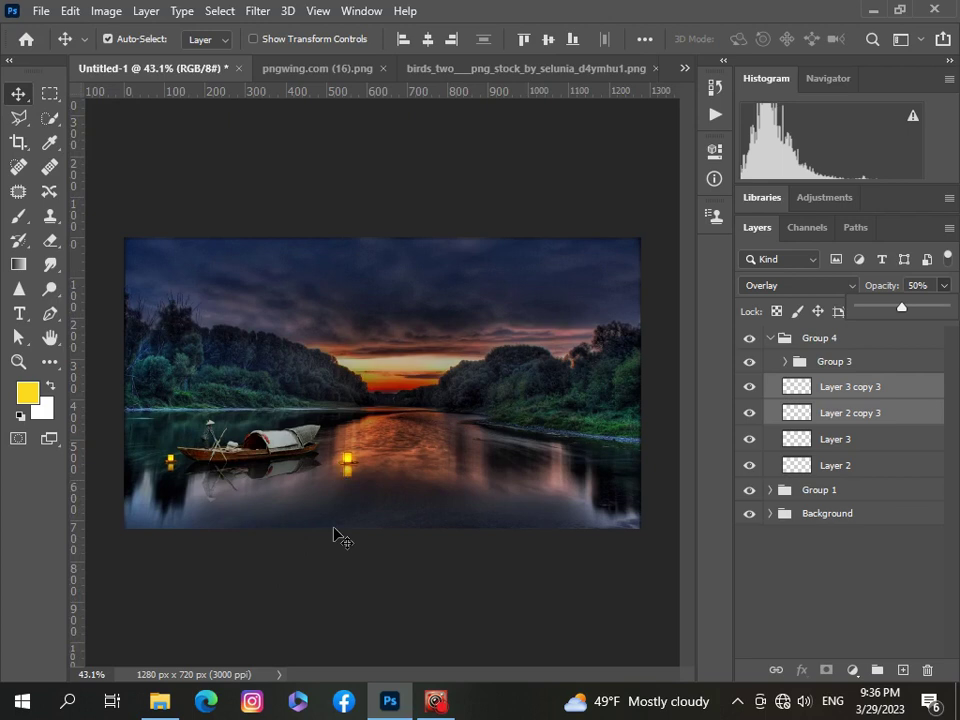
scroll(334, 527, up, 5)
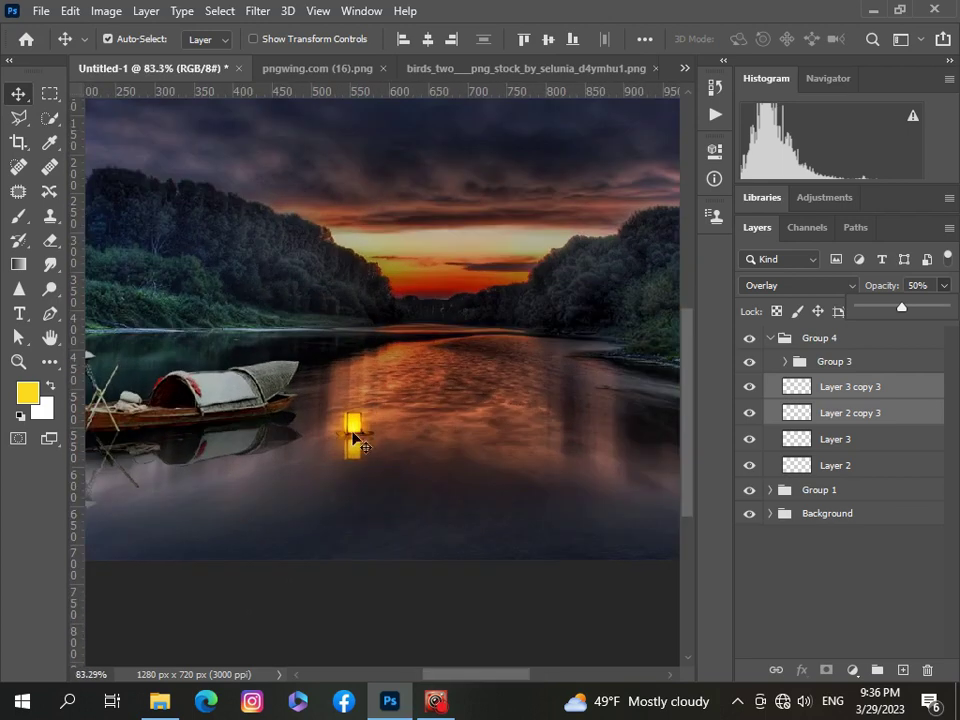
- Rotate the larger lantern's reflection by about 2.8° and apply the transform
key(ctrl+t)
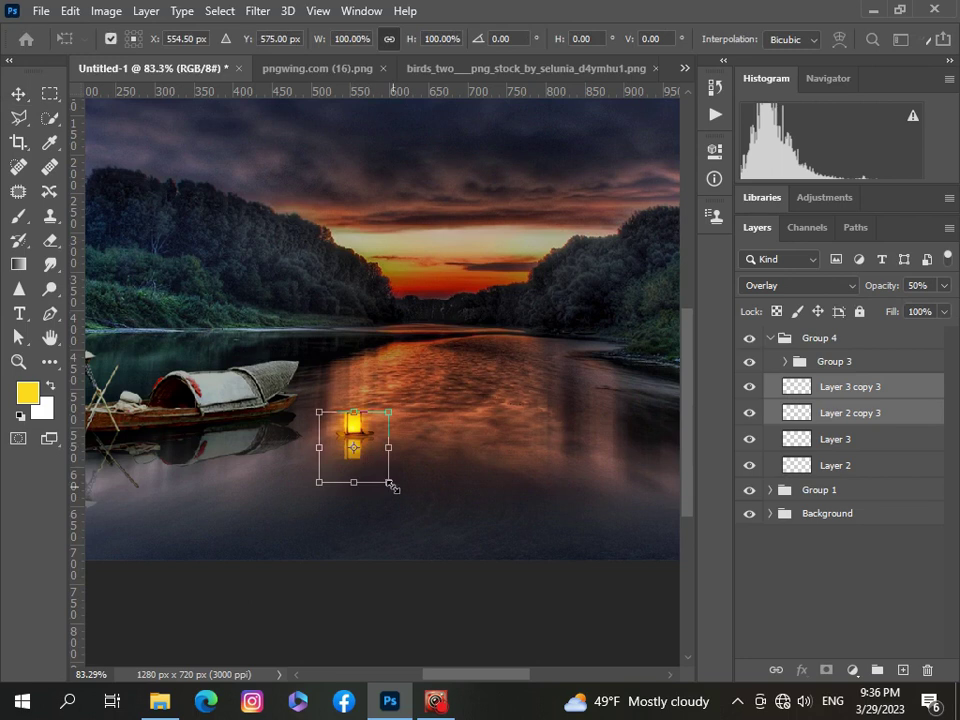
drag(394, 493, 394, 498)
scroll(415, 560, down, 3)
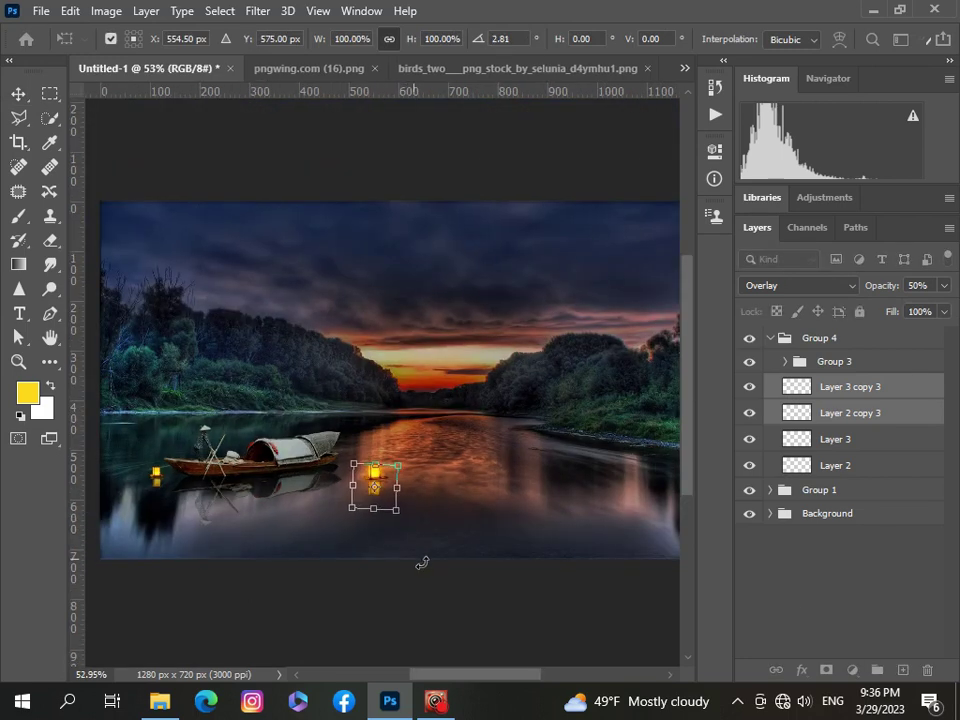
click(790, 601)
scroll(321, 658, down, 1)
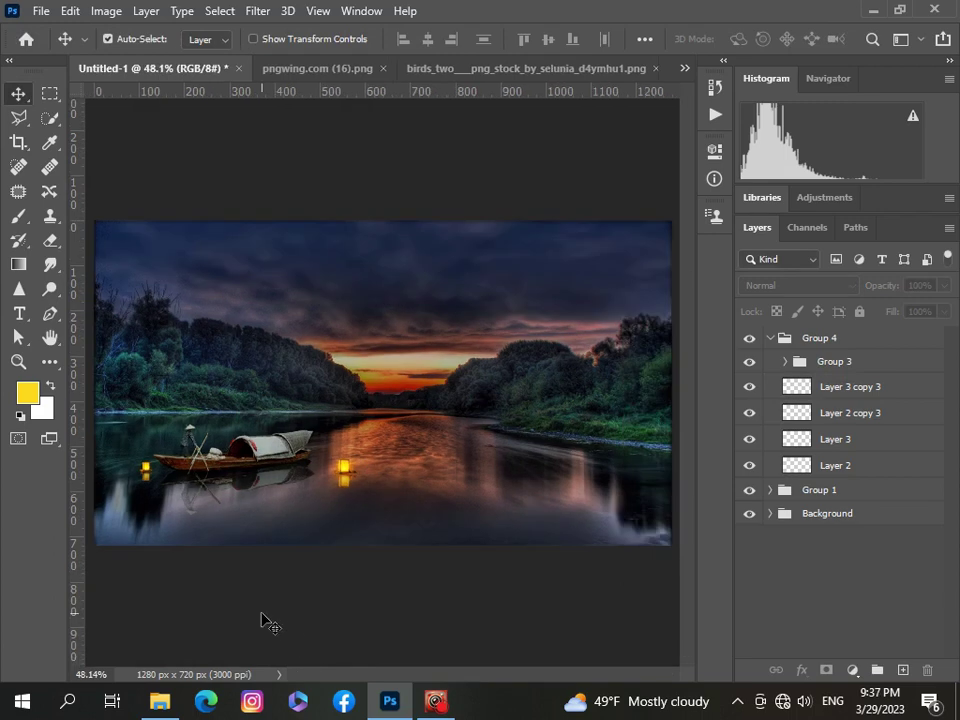
- Group Layer 3 copy 3, Layer 2 copy 3, Layer 3 and Layer 2 together inside Group 4
click(917, 399)
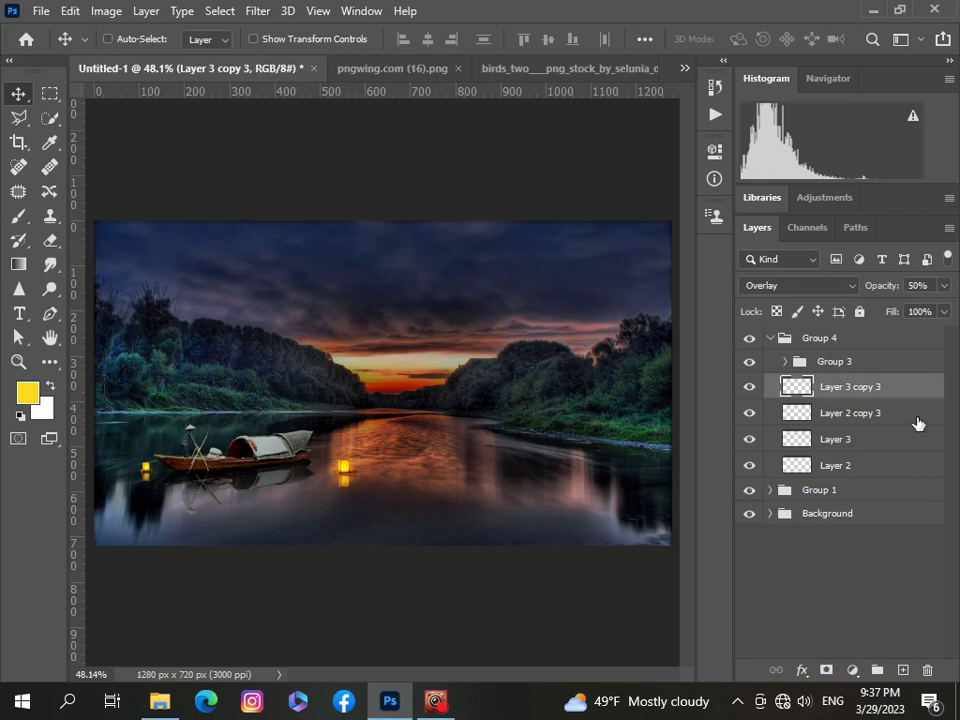
shift+click(916, 416)
shift+click(911, 440)
shift+click(908, 464)
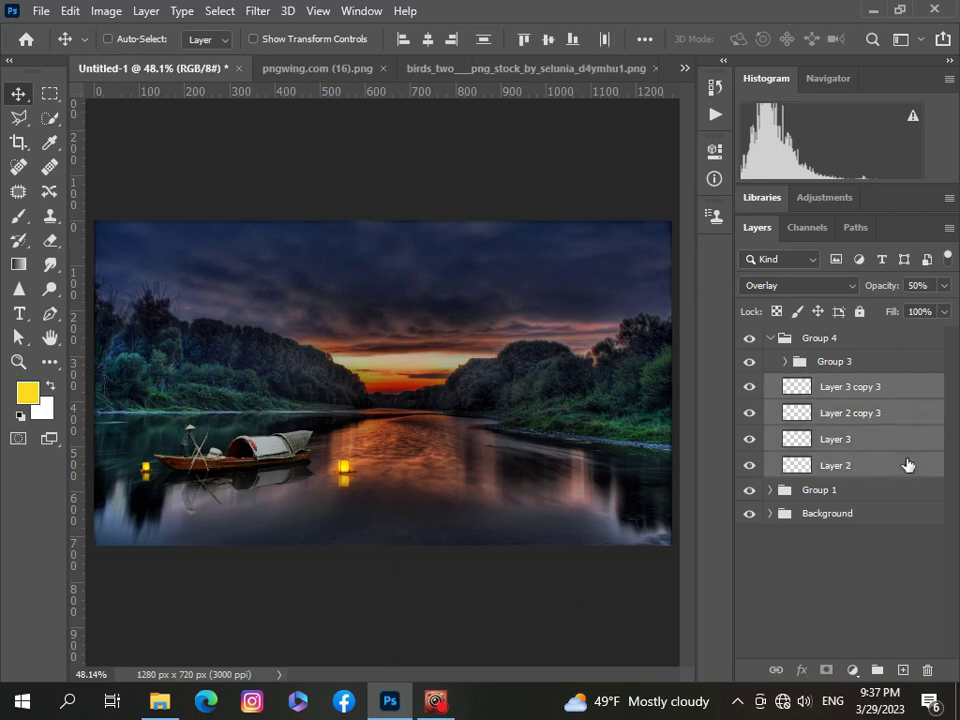
key(ctrl+g)
scroll(488, 460, up, 3)
scroll(488, 460, down, 4)
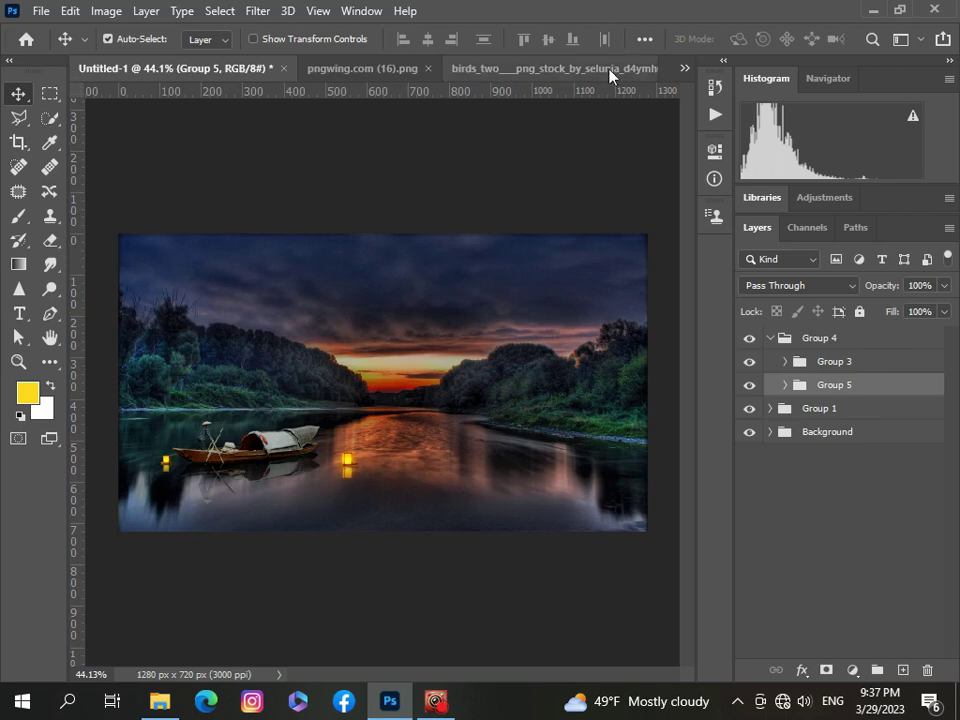
click(685, 68)
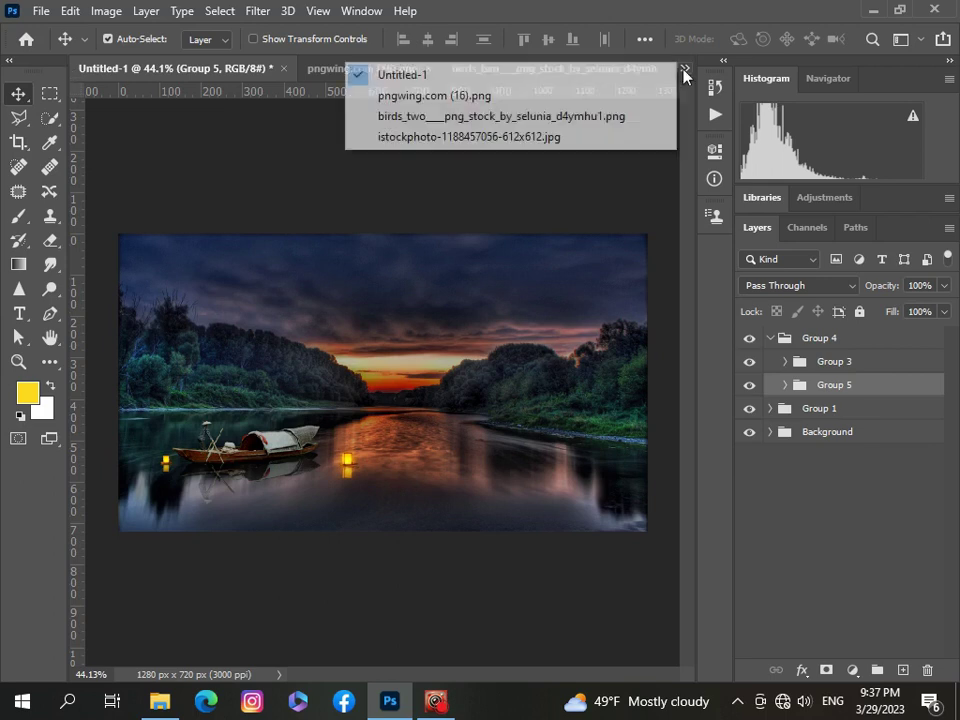
click(546, 137)
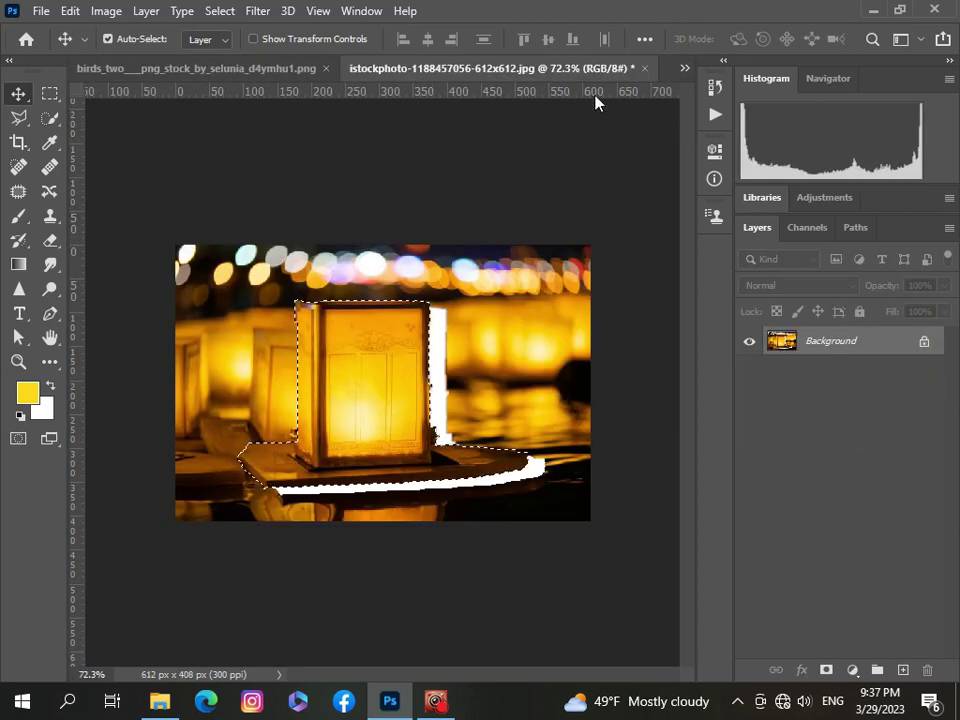
click(686, 70)
click(420, 75)
drag(250, 483, 242, 480)
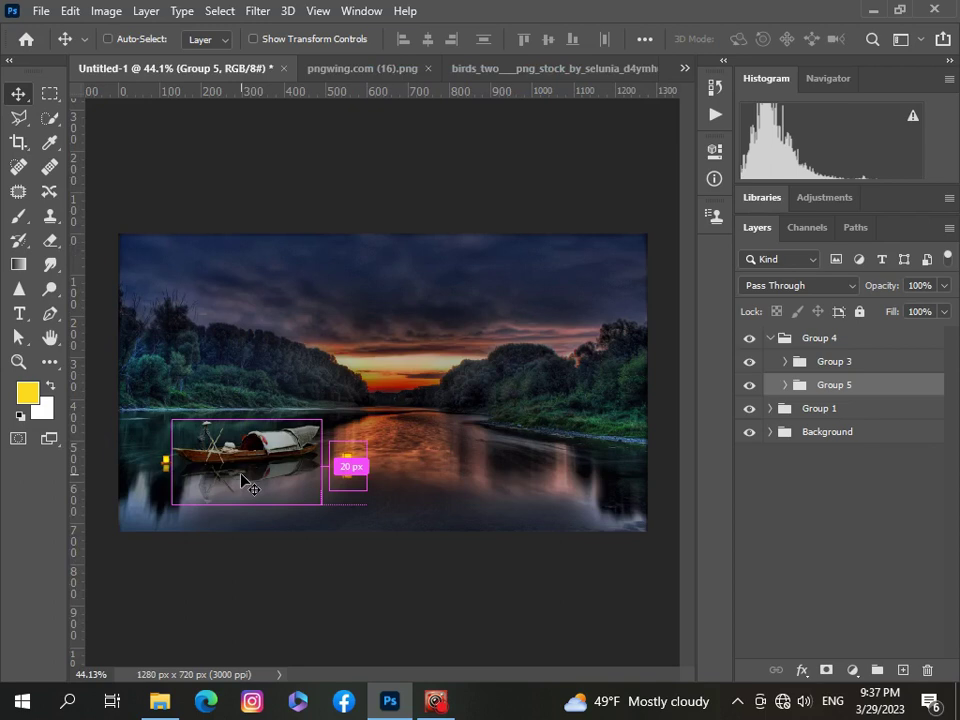
click(900, 337)
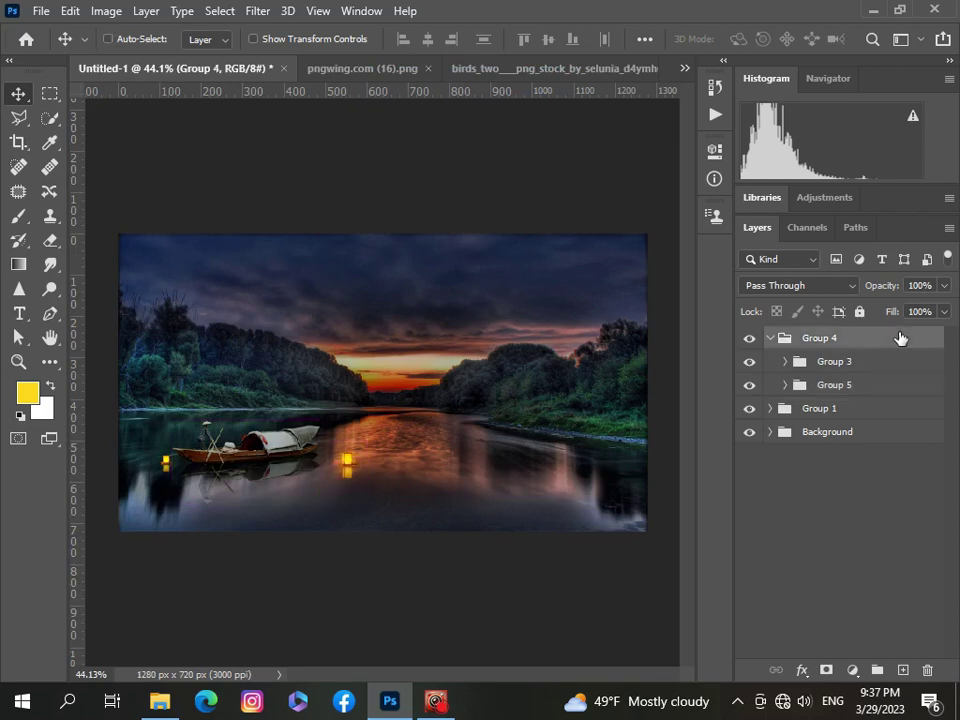
key(ctrl+v)
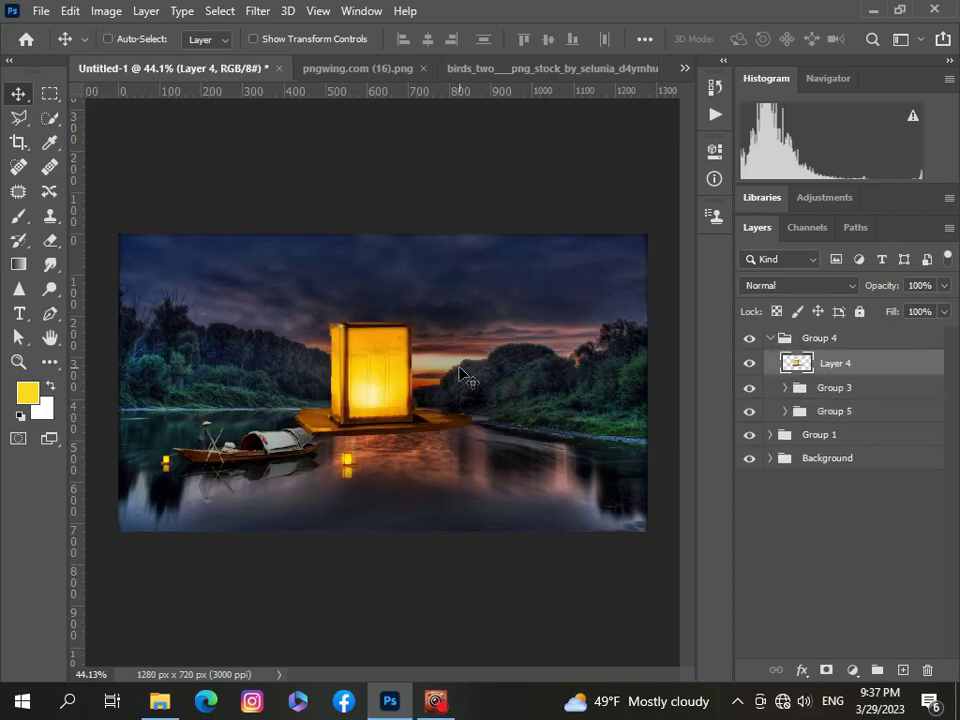
- Scale the pasted lantern to about 17% and place it on the water in front of the boat
key(ctrl+t)
drag(293, 321, 385, 384)
drag(413, 444, 247, 511)
scroll(264, 503, up, 4)
scroll(258, 517, down, 3)
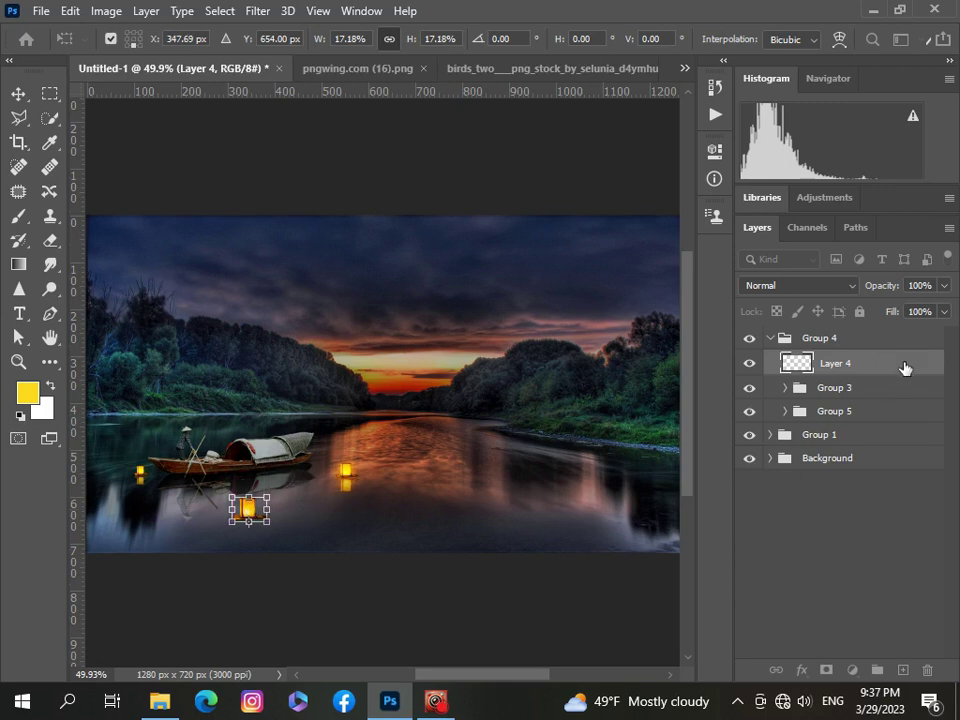
key(Return)
drag(905, 365, 870, 347)
click(808, 574)
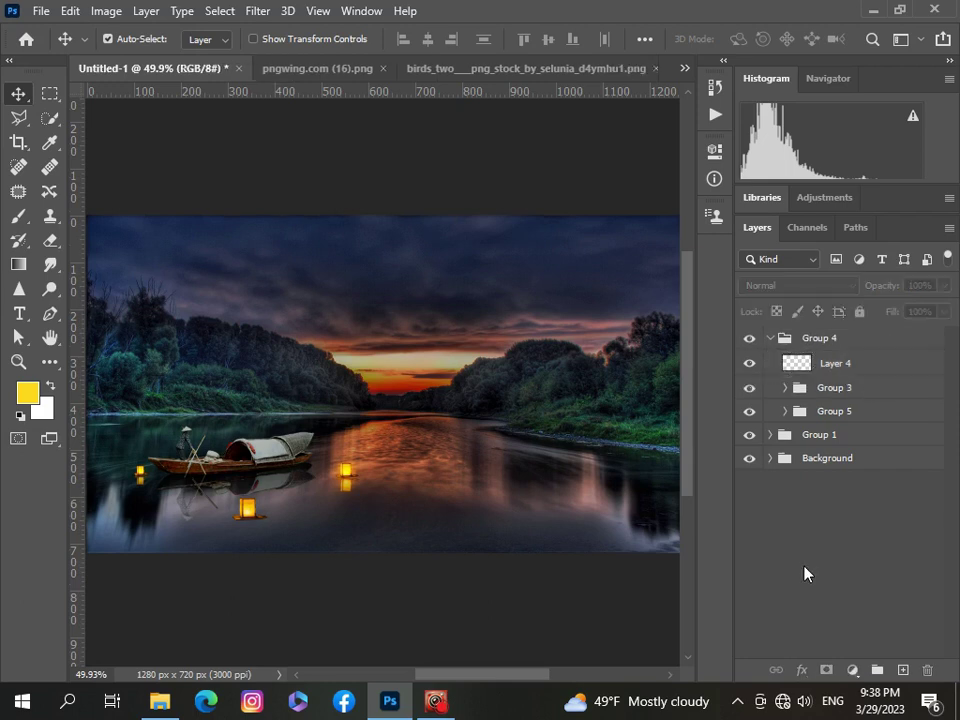
- Add a new layer above Layer 4, brush a yellow glow over the front lantern and set its blend mode to Overlay
click(897, 364)
scroll(268, 546, down, 1)
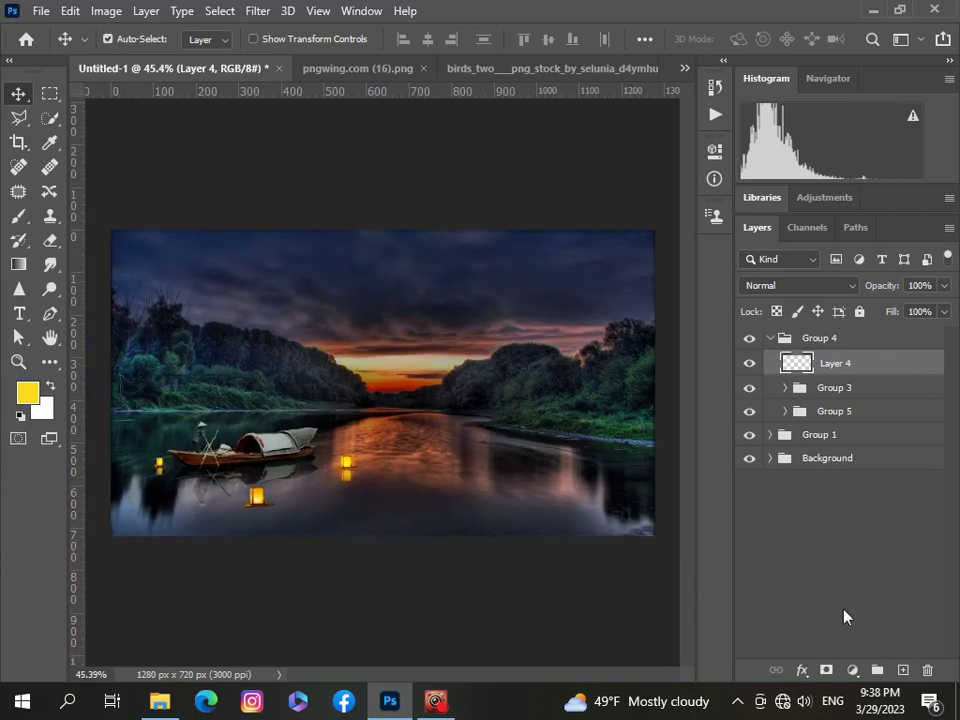
click(903, 670)
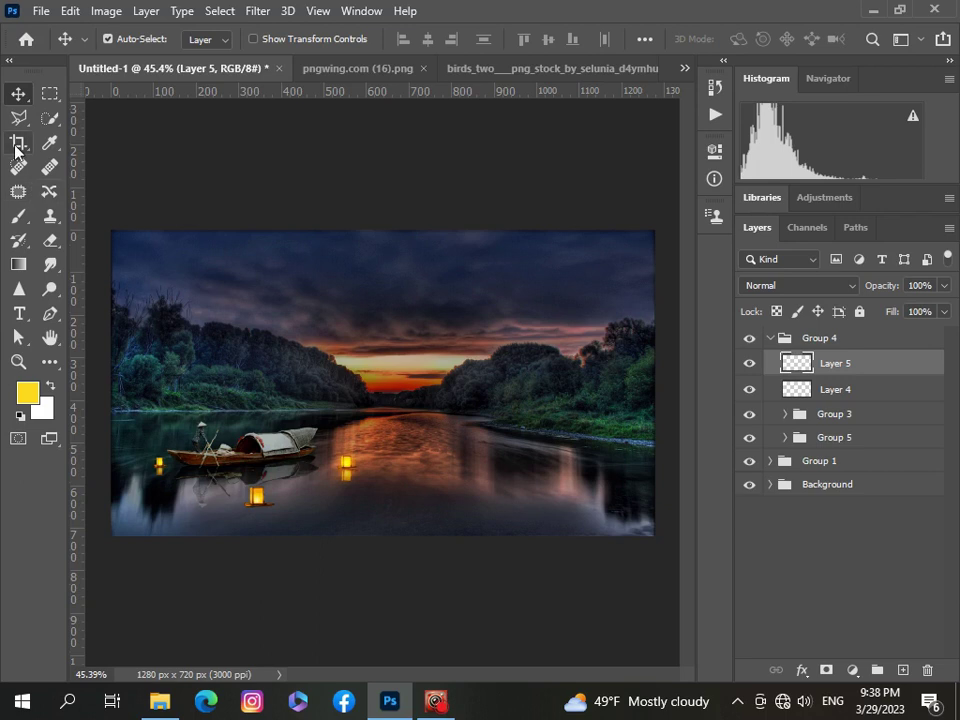
click(18, 215)
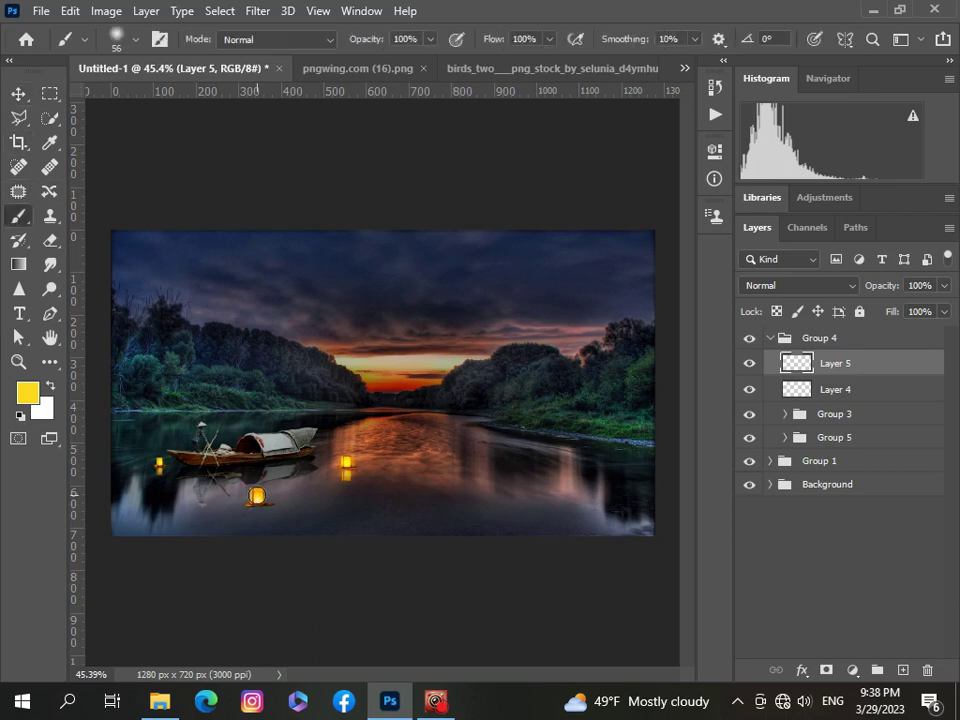
click(822, 287)
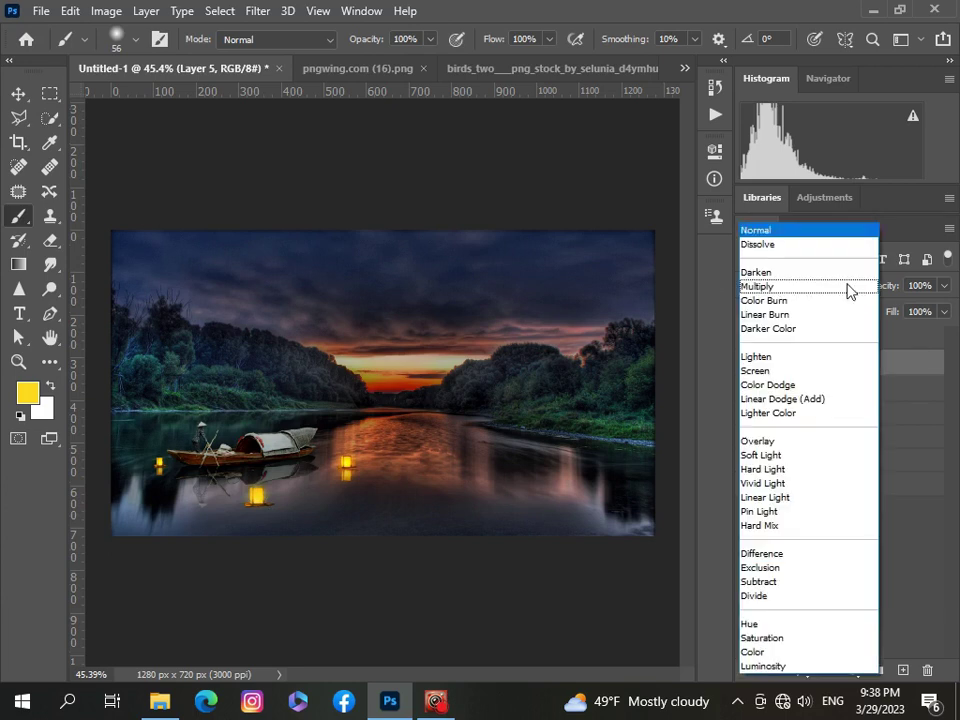
click(777, 438)
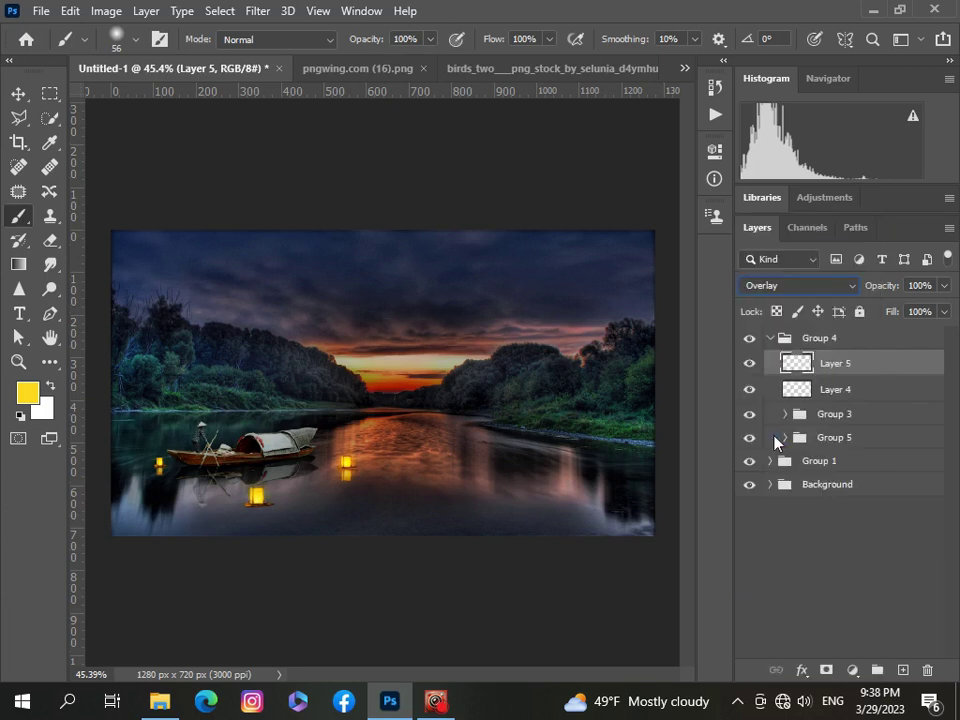
- Duplicate Layer 5 and Layer 4 and move the copies directly below the front lantern
shift+click(910, 391)
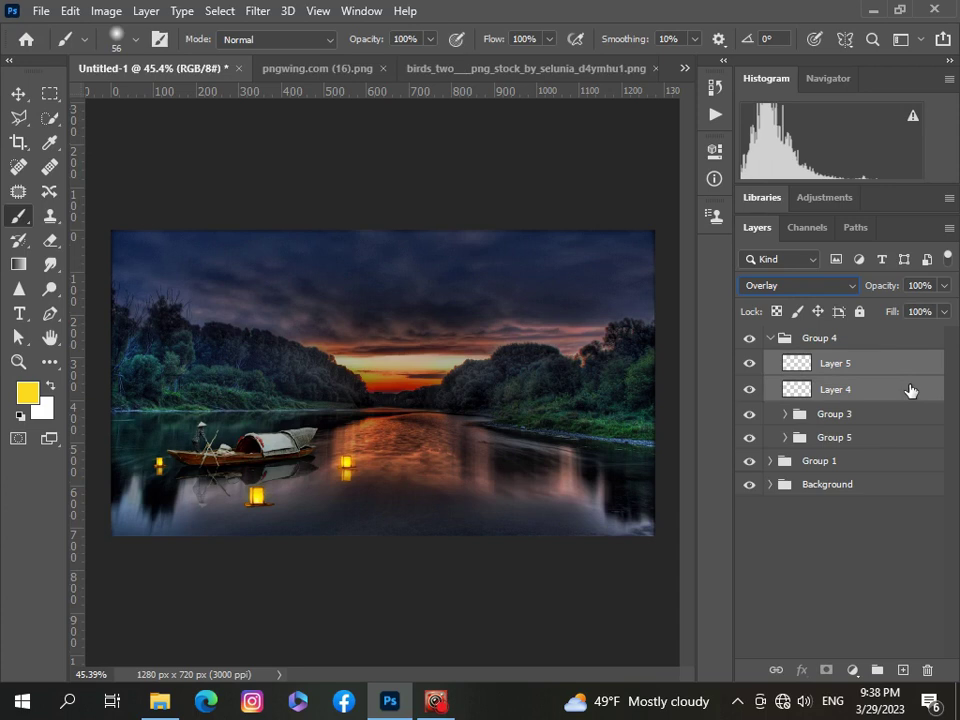
key(ctrl+j)
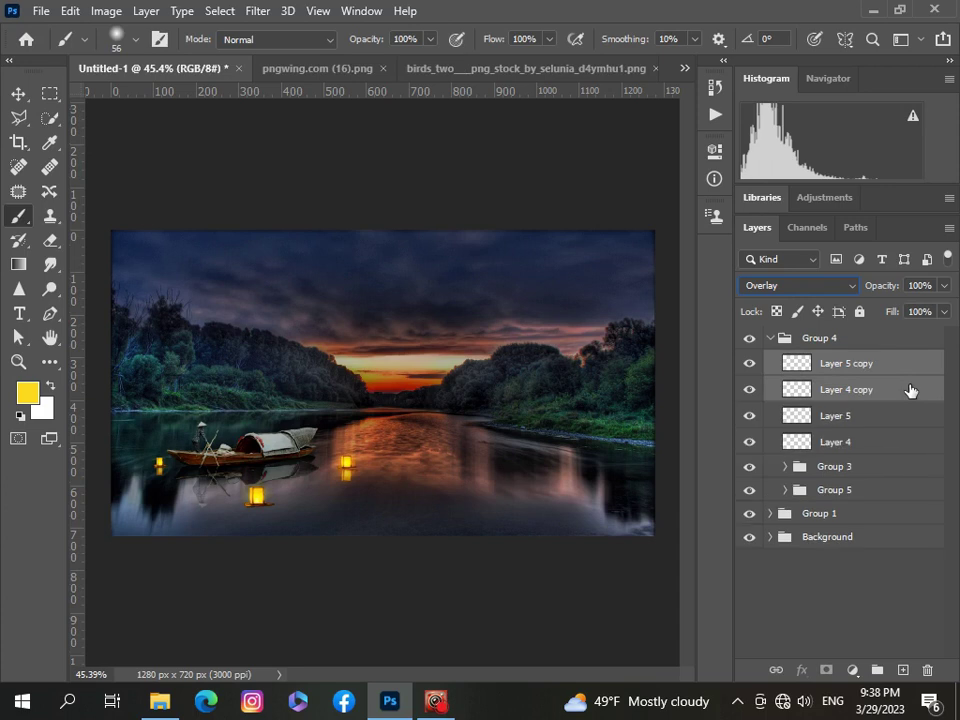
click(18, 94)
drag(256, 500, 257, 520)
- Flip the front lantern's lower copy vertically, rotate it by about 4° and apply the transform
key(ctrl+t)
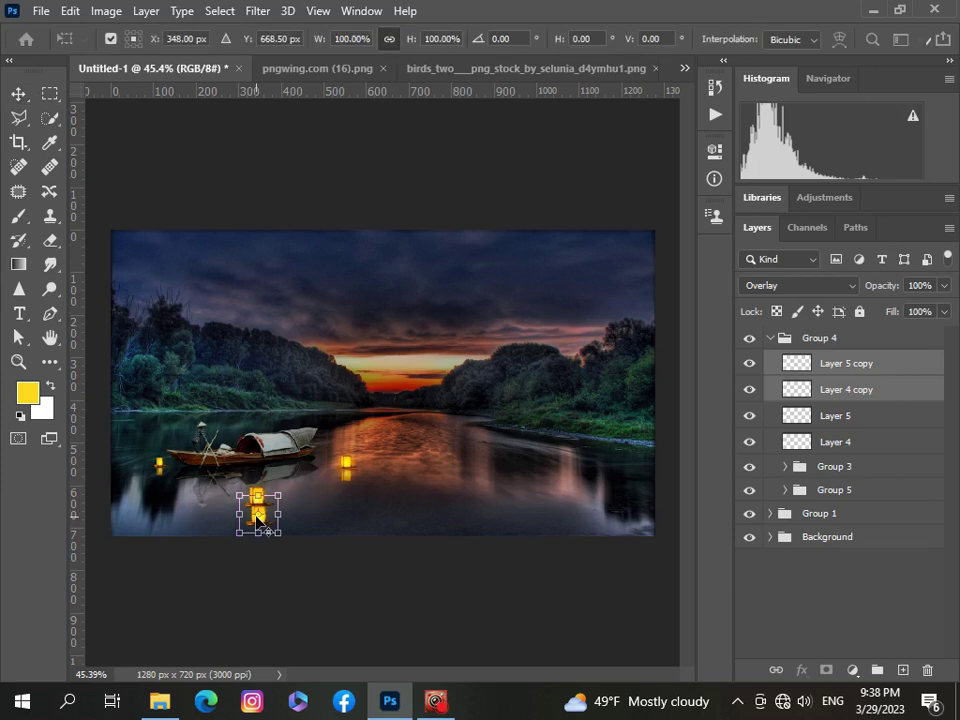
right_click(258, 518)
click(305, 505)
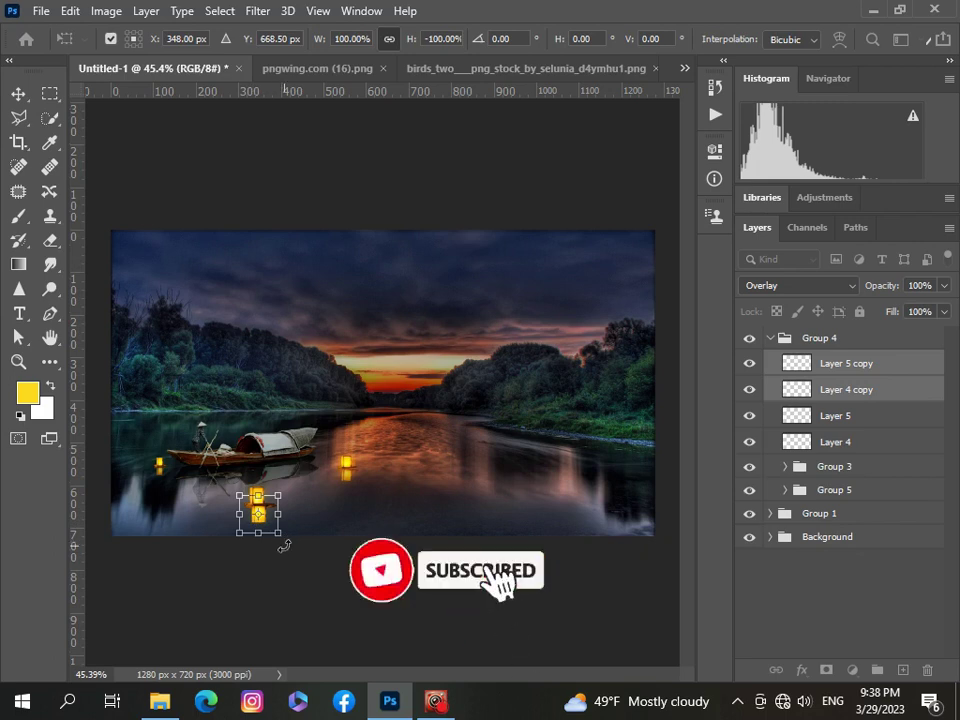
drag(284, 541, 282, 546)
click(845, 617)
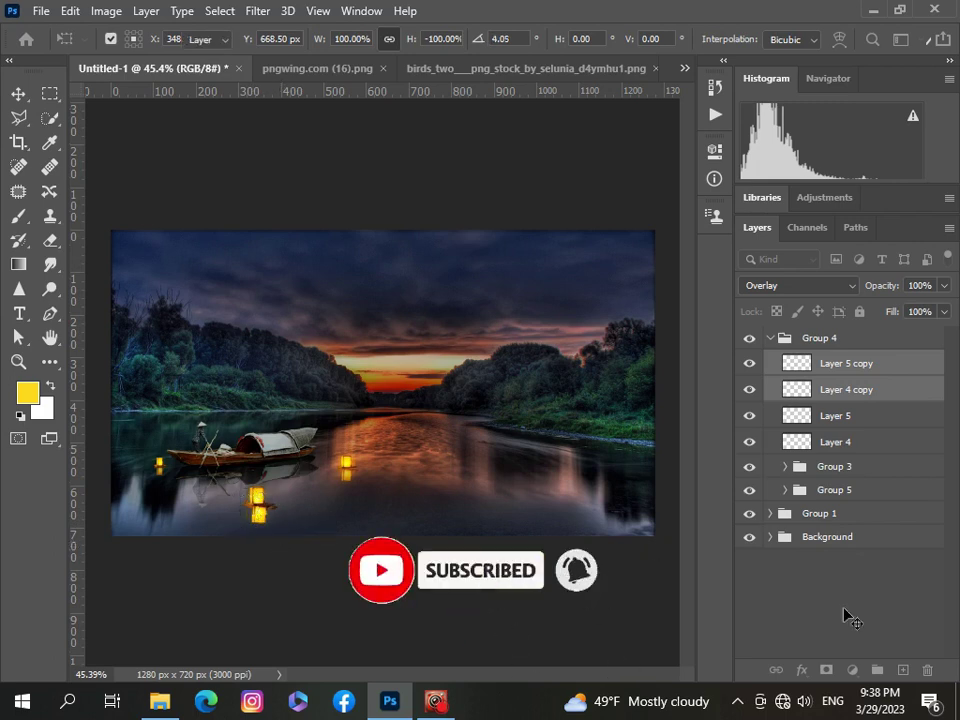
- Lower the opacity of Layer 5 copy and Layer 4 copy, the front lantern's reflection, to 35%
click(897, 366)
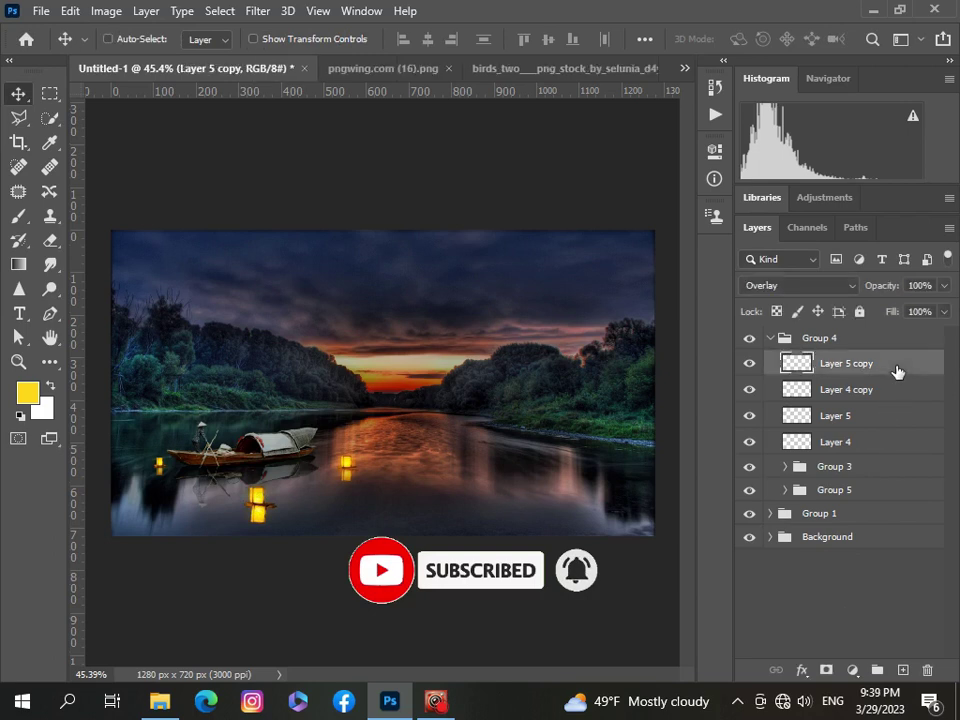
shift+click(899, 390)
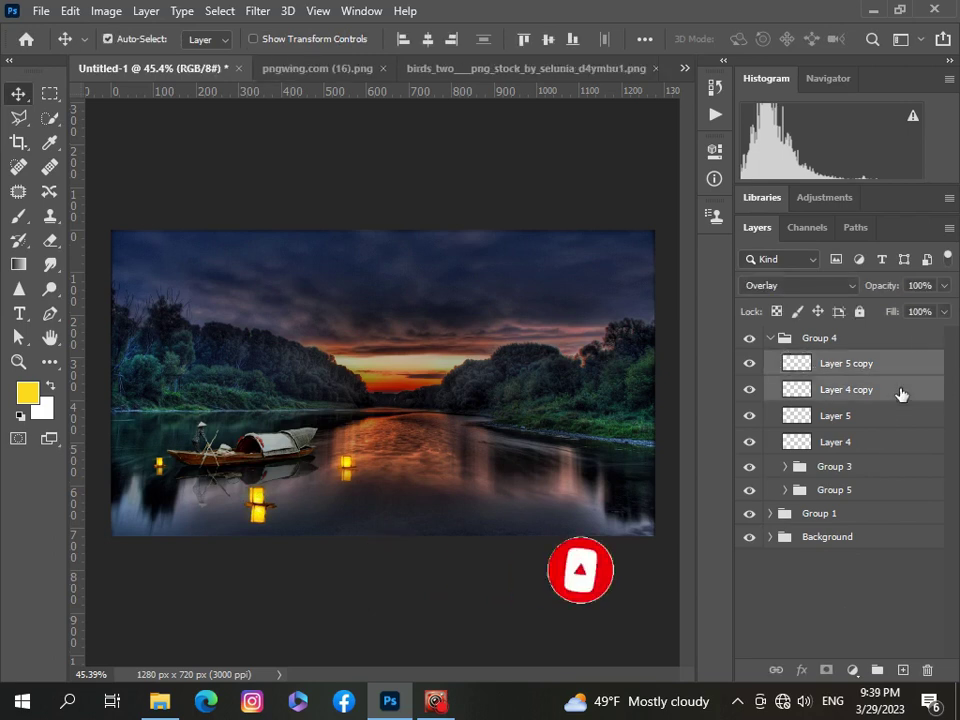
click(943, 285)
drag(941, 308, 930, 316)
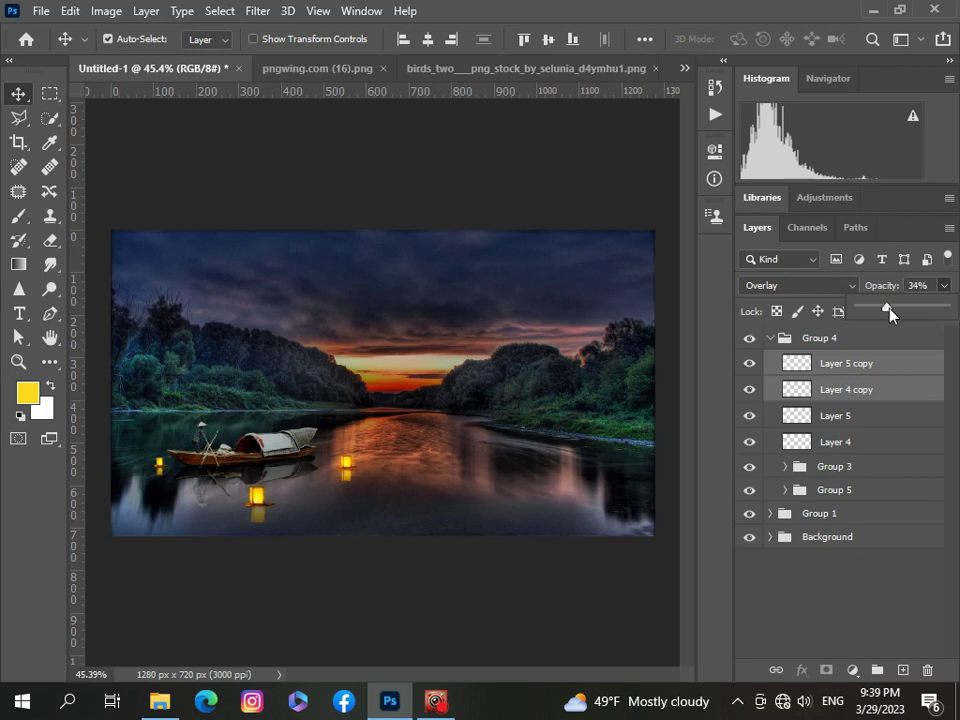
click(773, 600)
scroll(346, 512, down, 4)
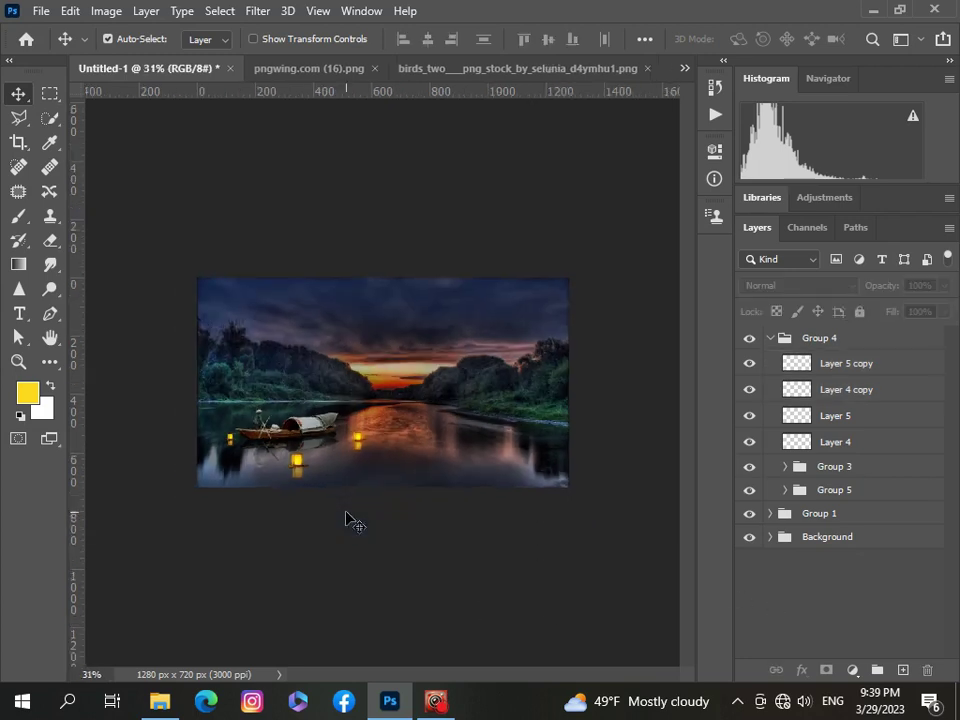
scroll(346, 512, up, 4)
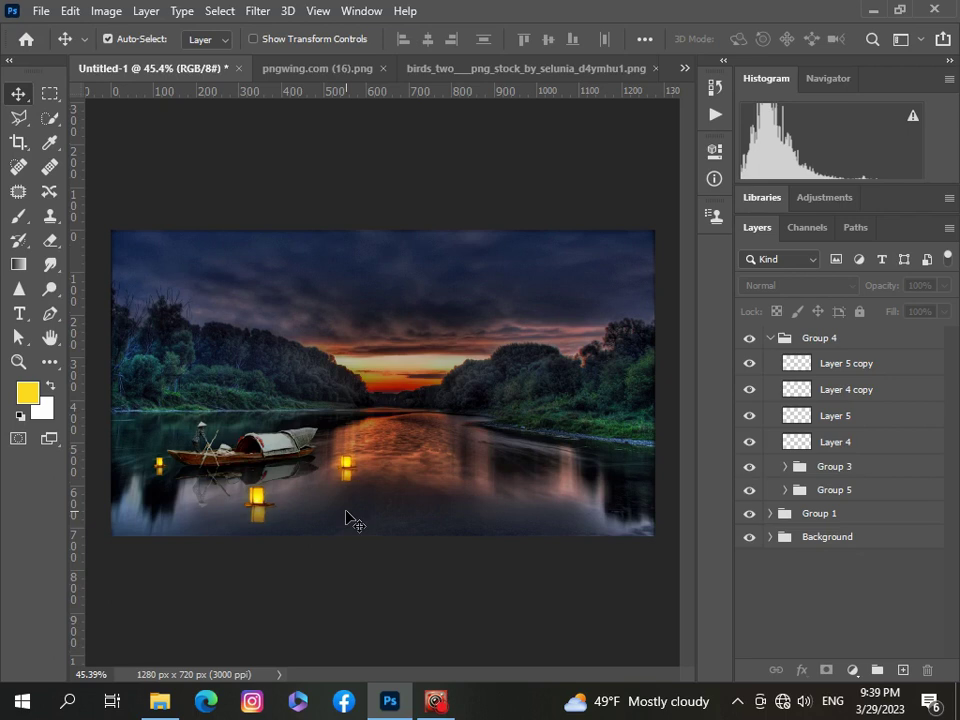
scroll(347, 517, up, 3)
scroll(347, 517, down, 3)
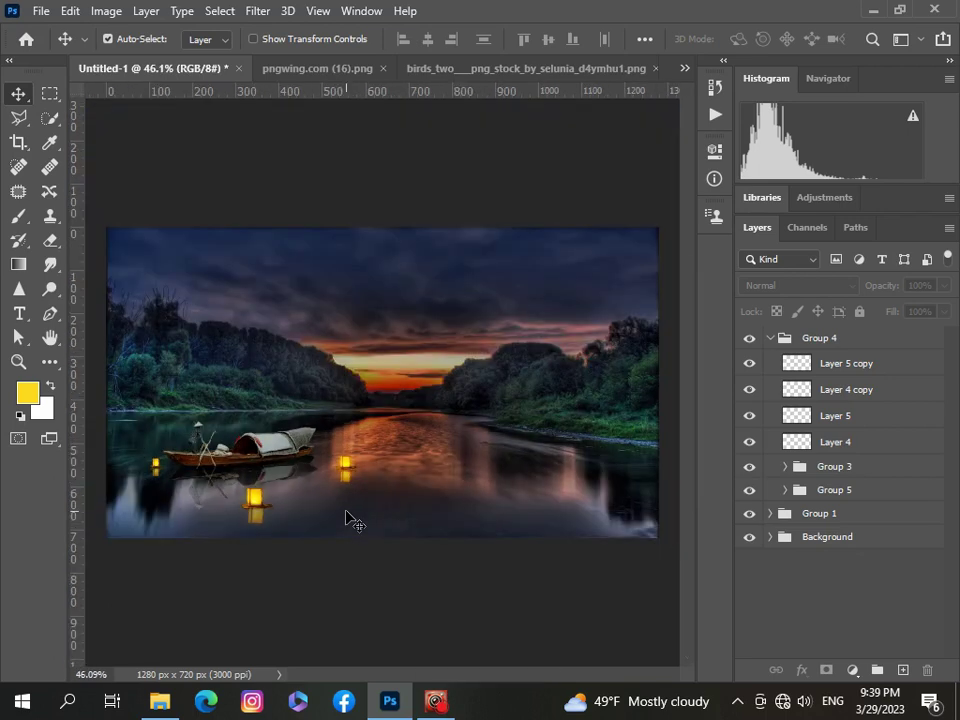
scroll(347, 518, down, 2)
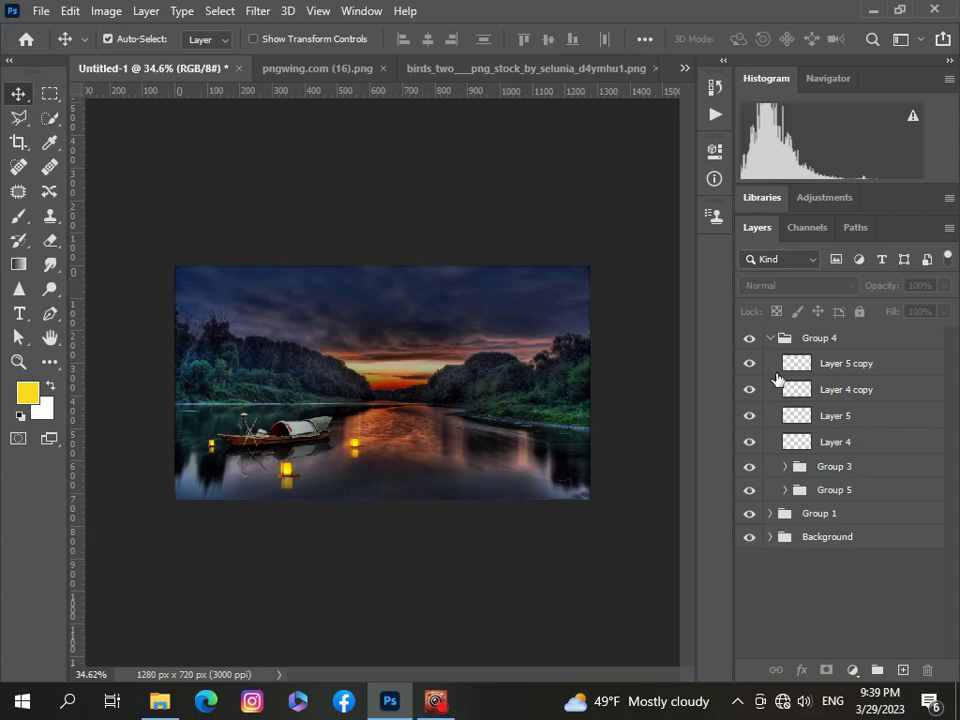
- Group Layer 5 copy, Layer 4 copy, Layer 5 and Layer 4 together inside Group 4
click(917, 364)
shift+click(905, 389)
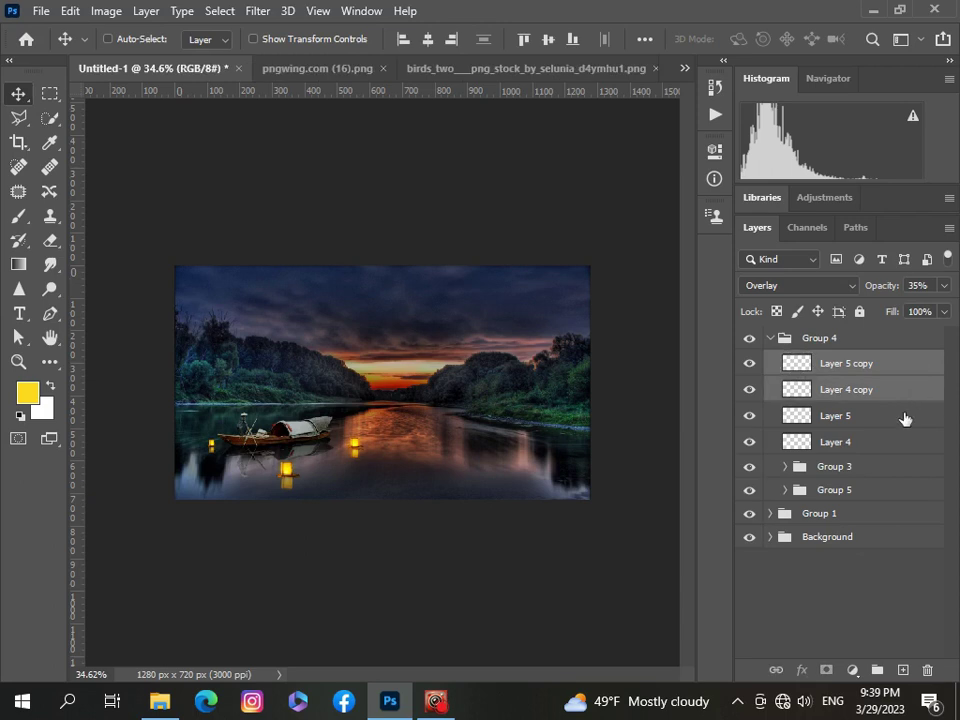
shift+click(900, 415)
shift+click(898, 441)
key(ctrl+g)
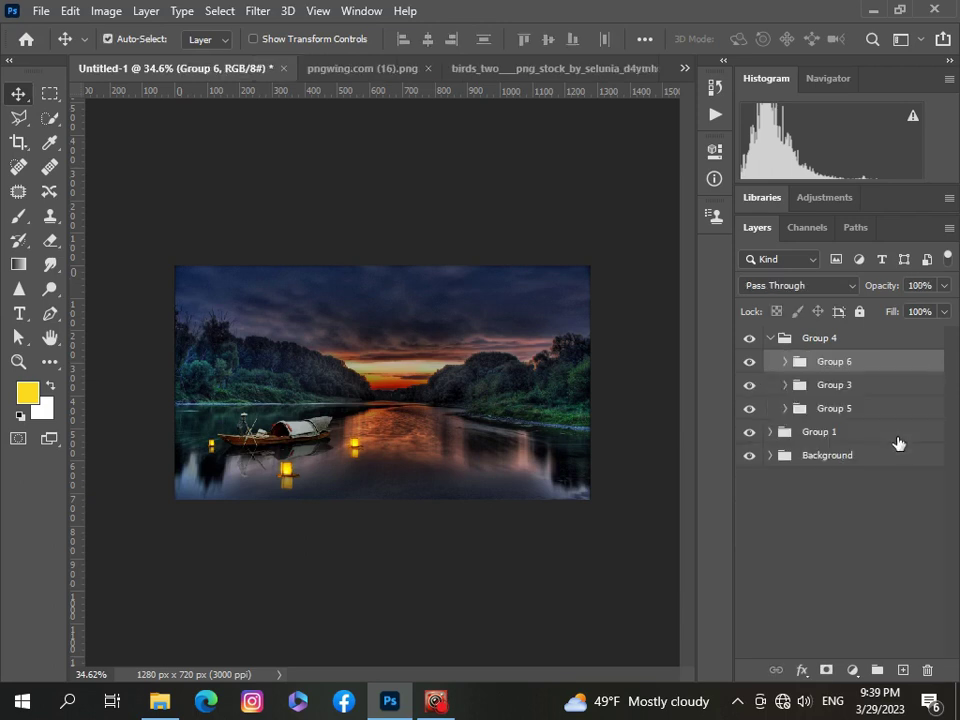
- Select Group 4, the group that contains the three lantern groups
click(891, 342)
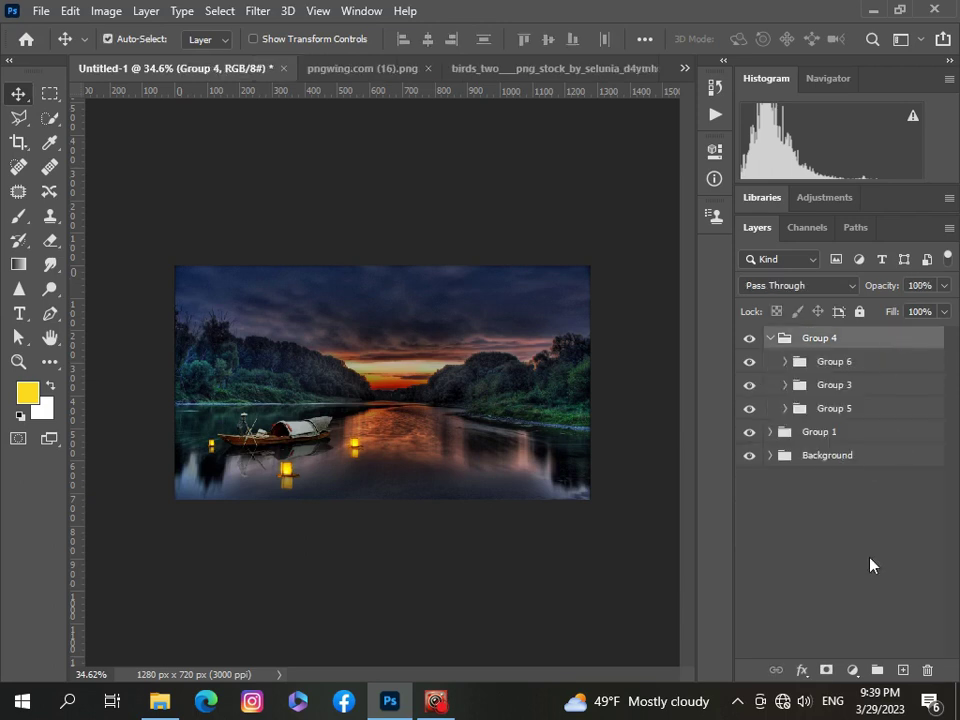
scroll(155, 527, up, 3)
scroll(150, 520, down, 3)
scroll(126, 508, up, 1)
click(41, 11)
click(58, 48)
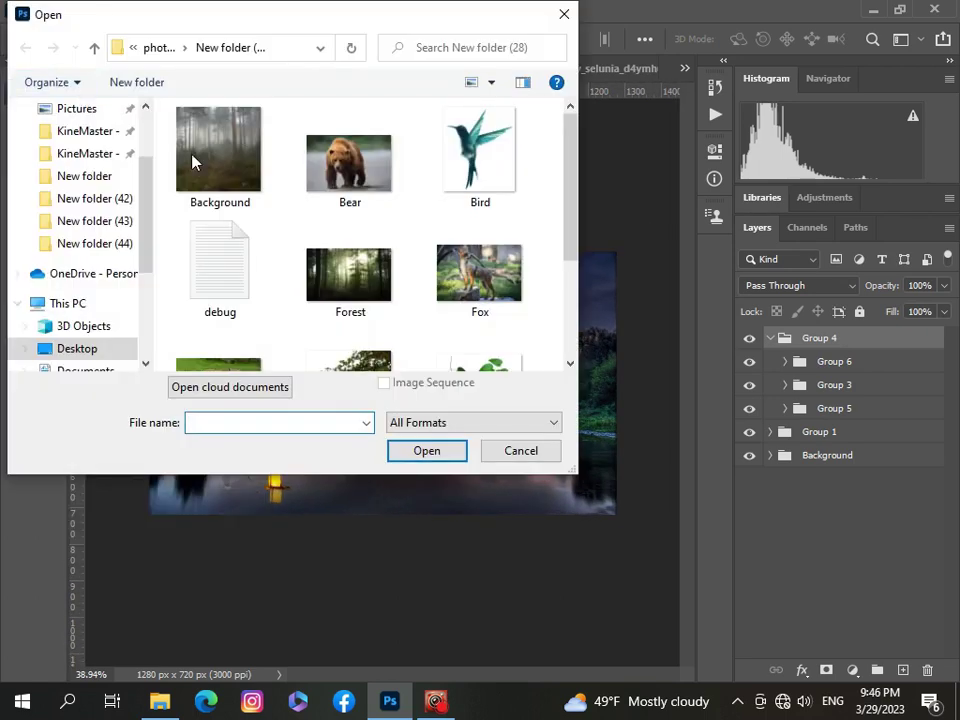
click(565, 15)
- Copy the leafy branch from Leaf_Branch.png and paste it into the Untitled-1 river composite above Group 4
click(685, 68)
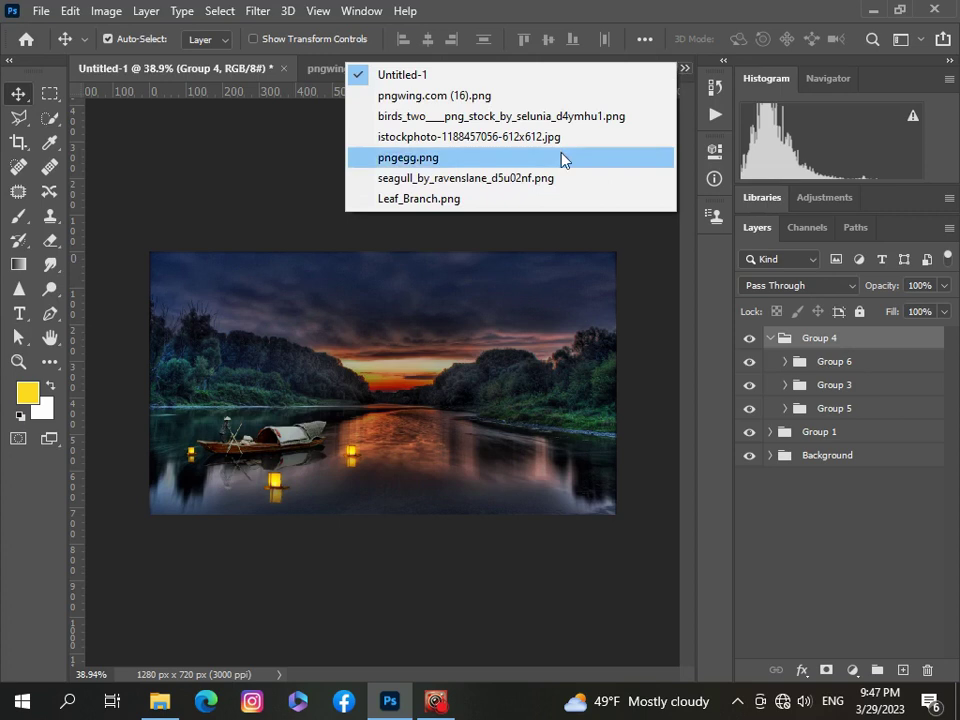
click(519, 197)
key(ctrl+c)
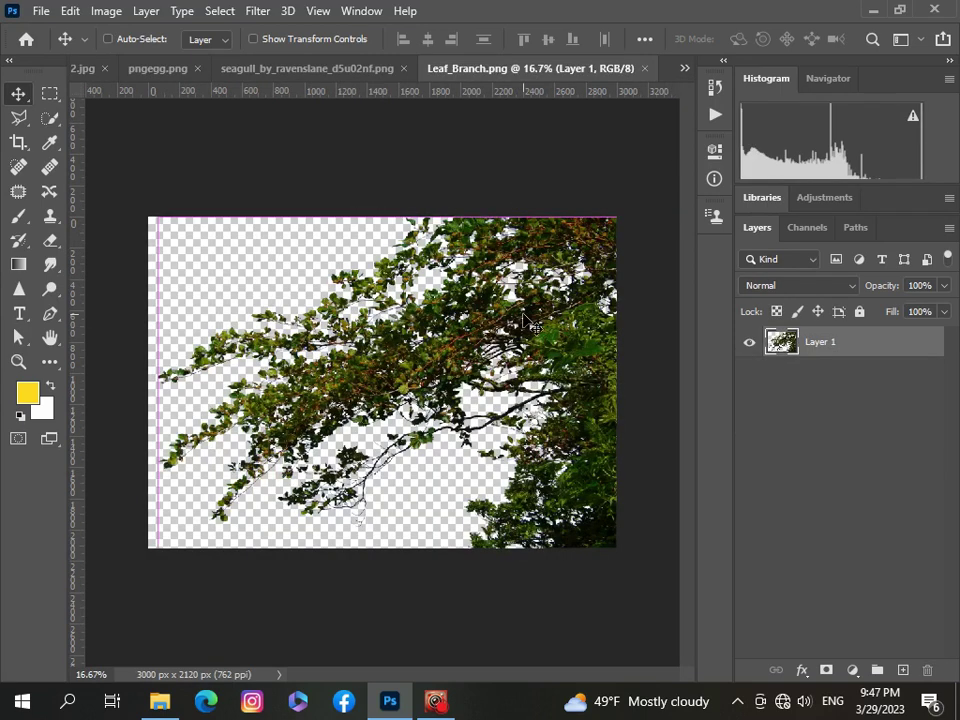
click(685, 68)
click(643, 78)
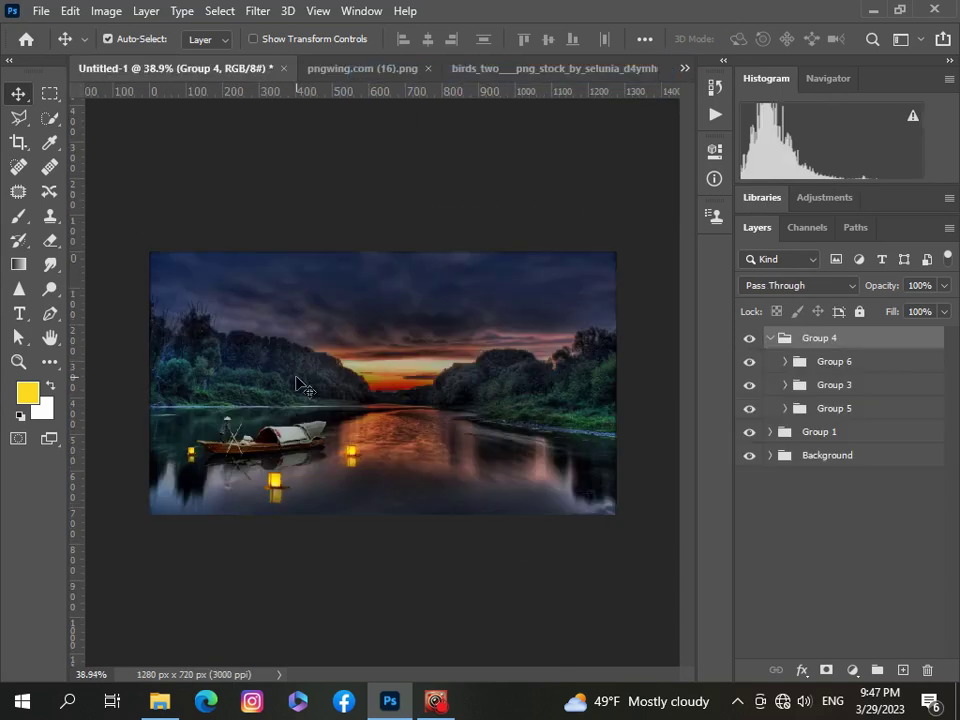
key(ctrl)
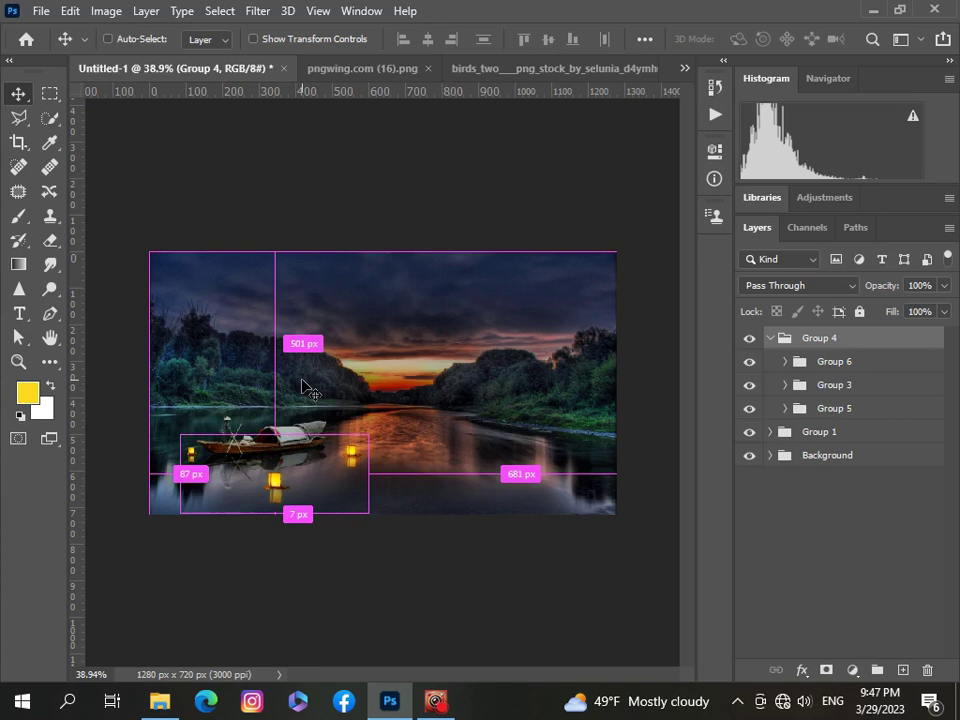
key(ctrl+v)
- Scale the pasted leaf branch down proportionally, keep it over the left half of the scene and flip it horizontally
key(ctrl+t)
scroll(365, 402, down, 4)
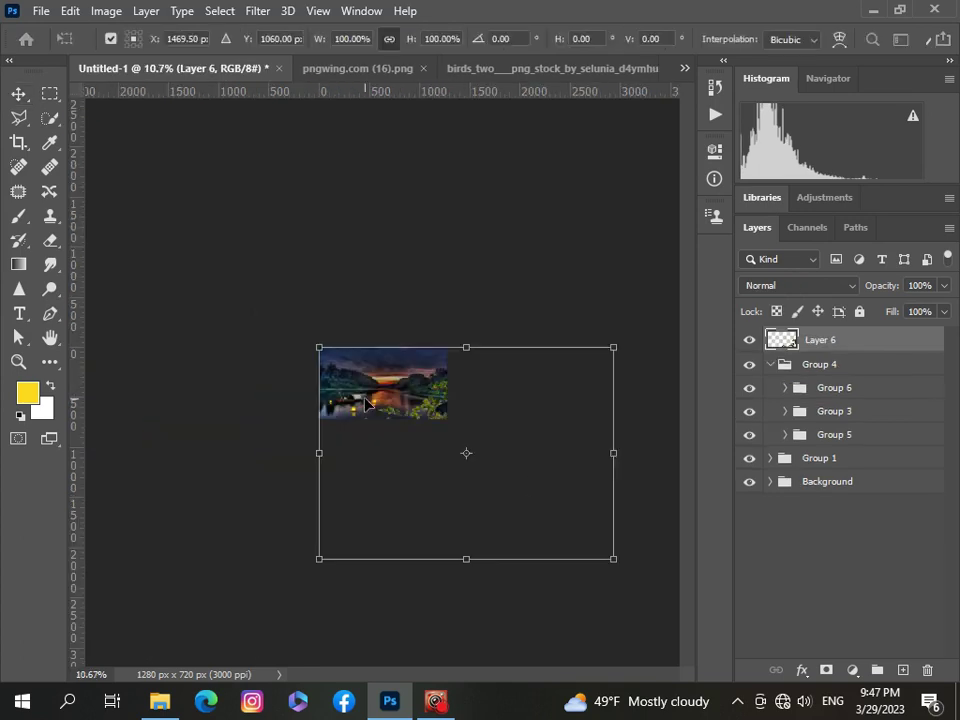
drag(615, 561, 332, 369)
scroll(380, 390, up, 5)
right_click(332, 369)
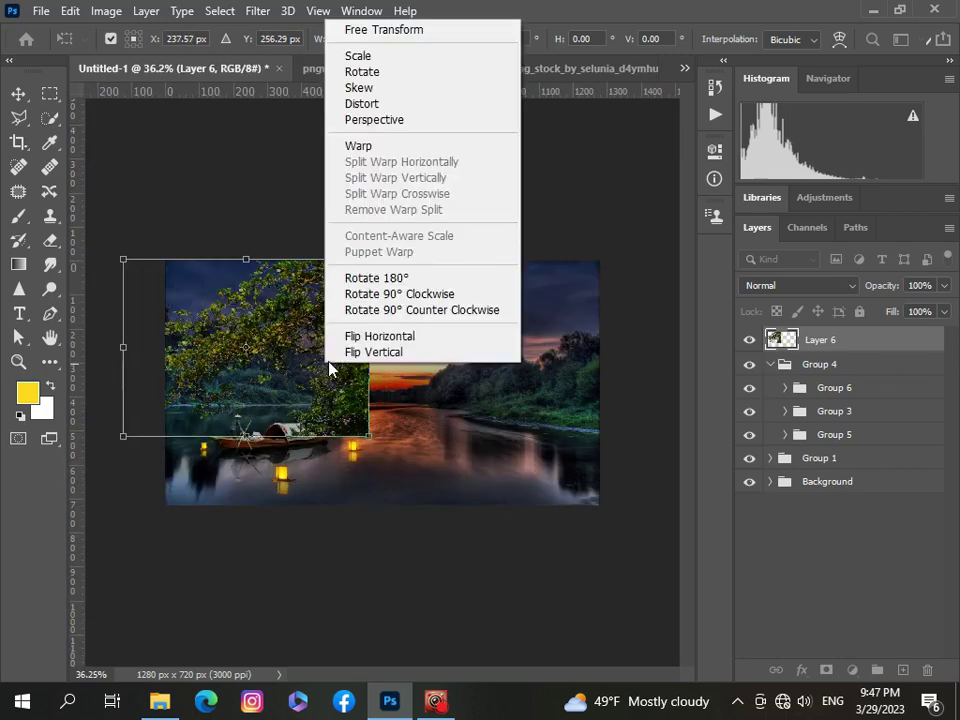
click(376, 336)
- Position the flipped branch over the scene's upper-left corner at about 23.36% scale and apply the transform
drag(196, 364, 238, 364)
drag(411, 436, 381, 411)
mouse_move(223, 362)
mouse_down()
mouse_move(212, 358)
mouse_move(233, 363)
mouse_move(225, 365)
mouse_up()
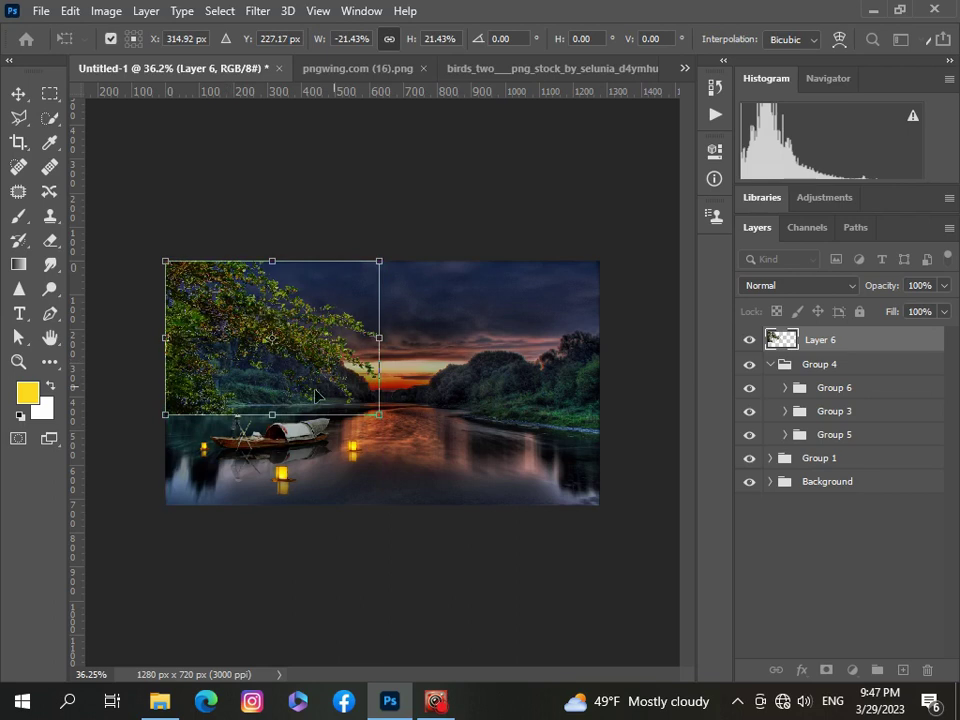
drag(165, 414, 142, 426)
drag(233, 368, 238, 370)
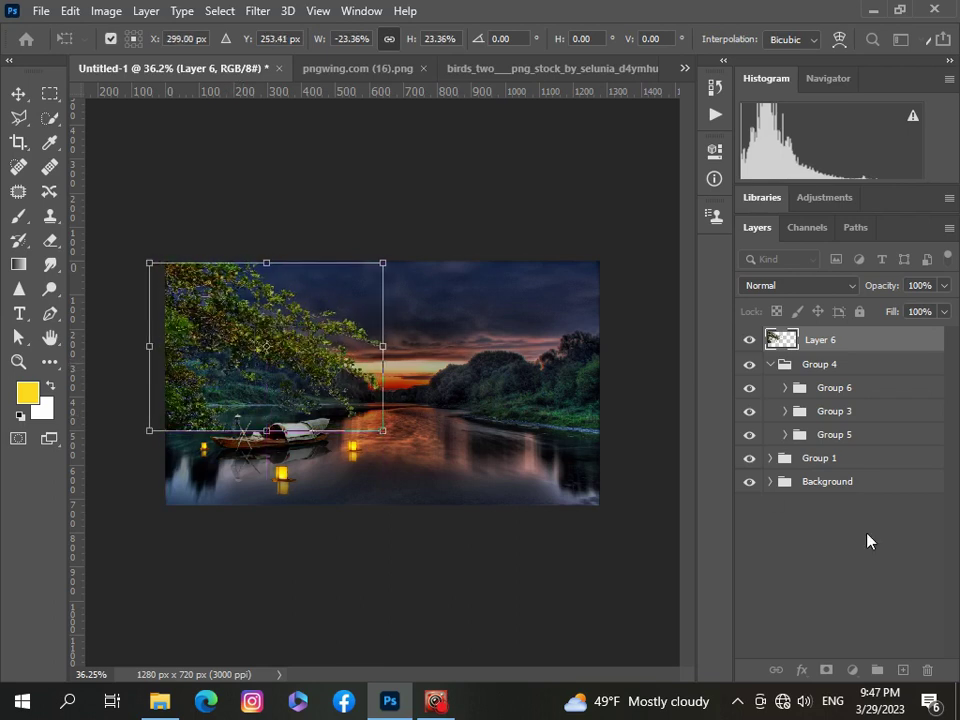
click(867, 533)
scroll(259, 459, down, 5)
scroll(259, 459, up, 5)
scroll(259, 459, down, 1)
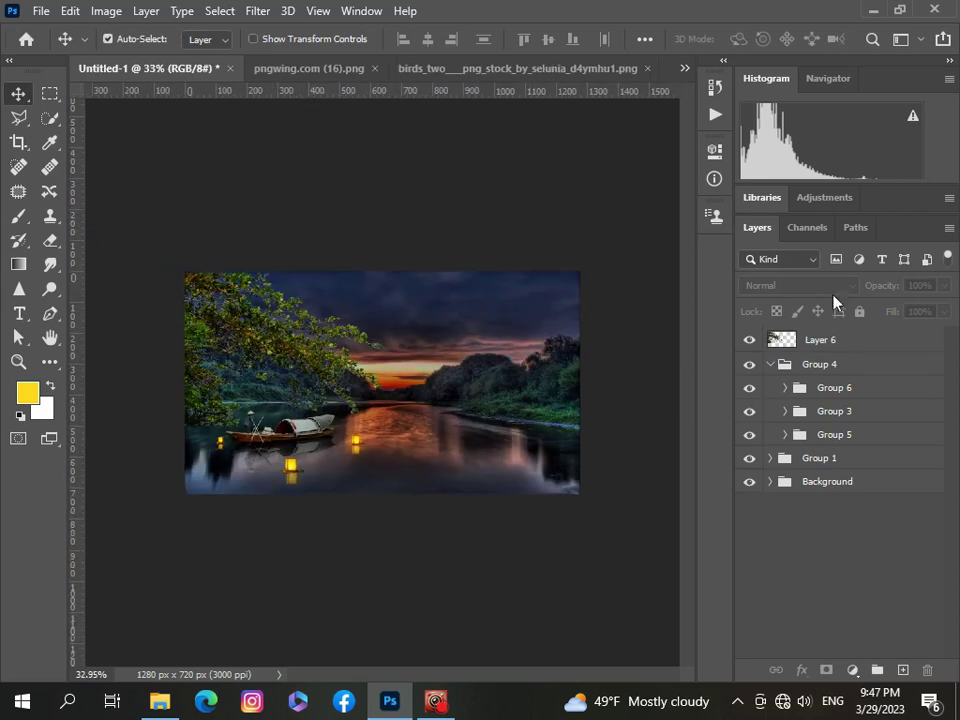
- Add a Hue/Saturation adjustment clipped to the leaf branch layer and slightly lower its hue, saturation and lightness
click(844, 343)
click(853, 670)
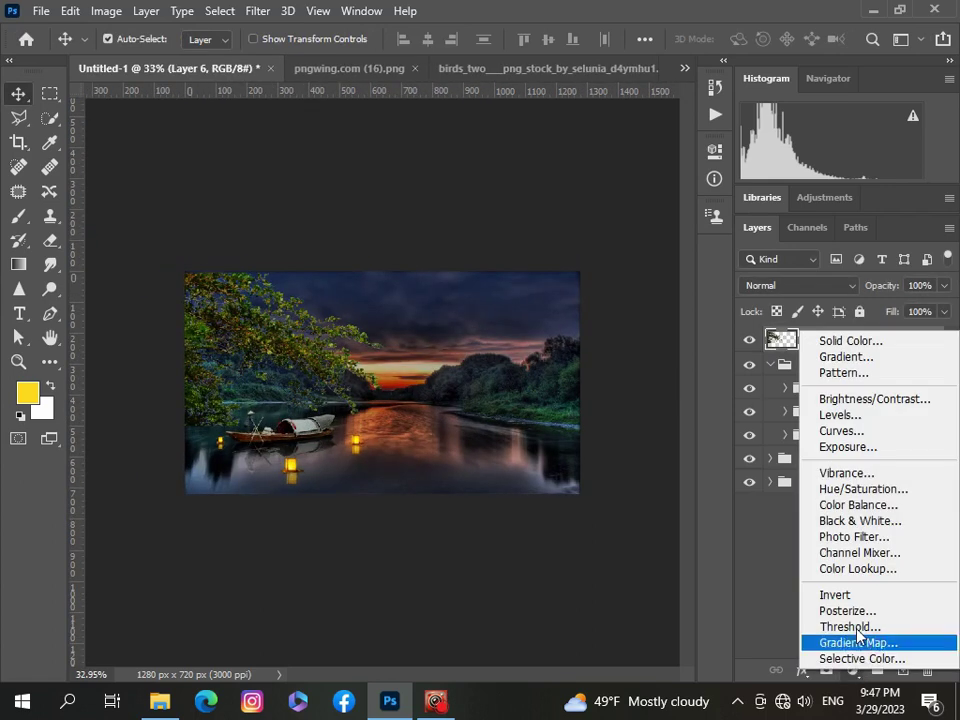
click(851, 497)
click(553, 481)
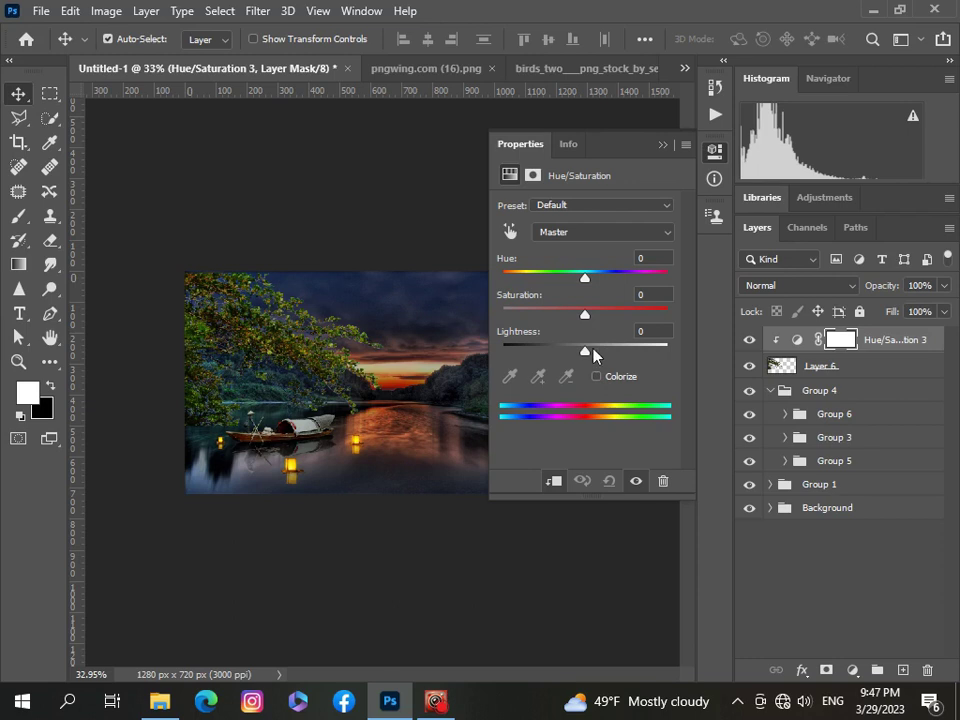
drag(588, 351, 574, 358)
drag(584, 314, 560, 316)
drag(586, 276, 576, 285)
click(662, 144)
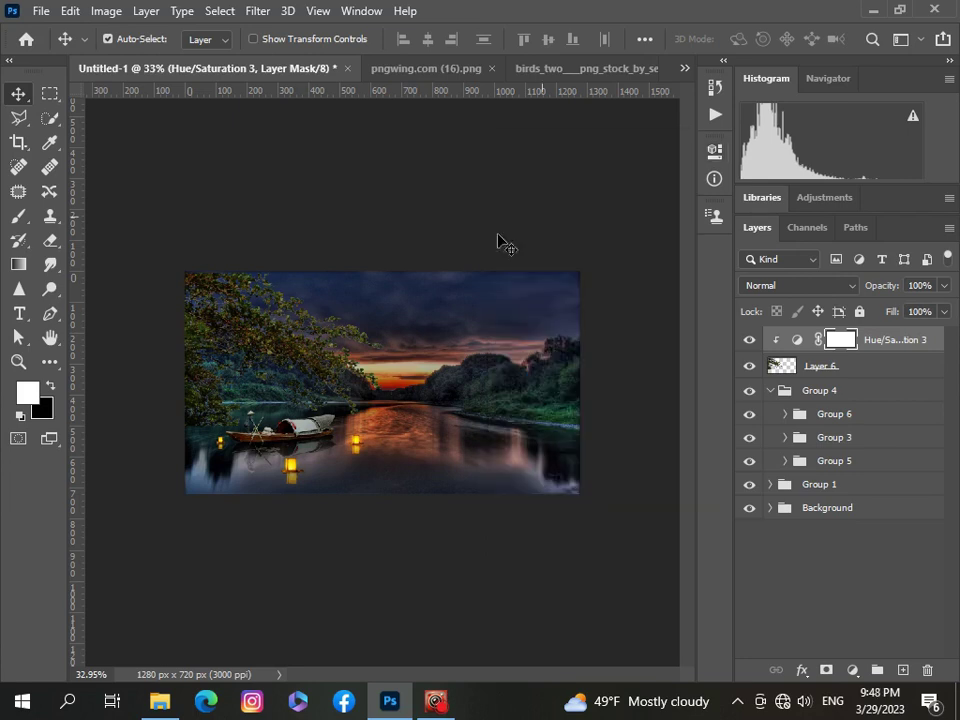
- Add a Levels adjustment clipped to the leaf branch and lower the white output level to 242
scroll(405, 280, down, 1)
click(851, 670)
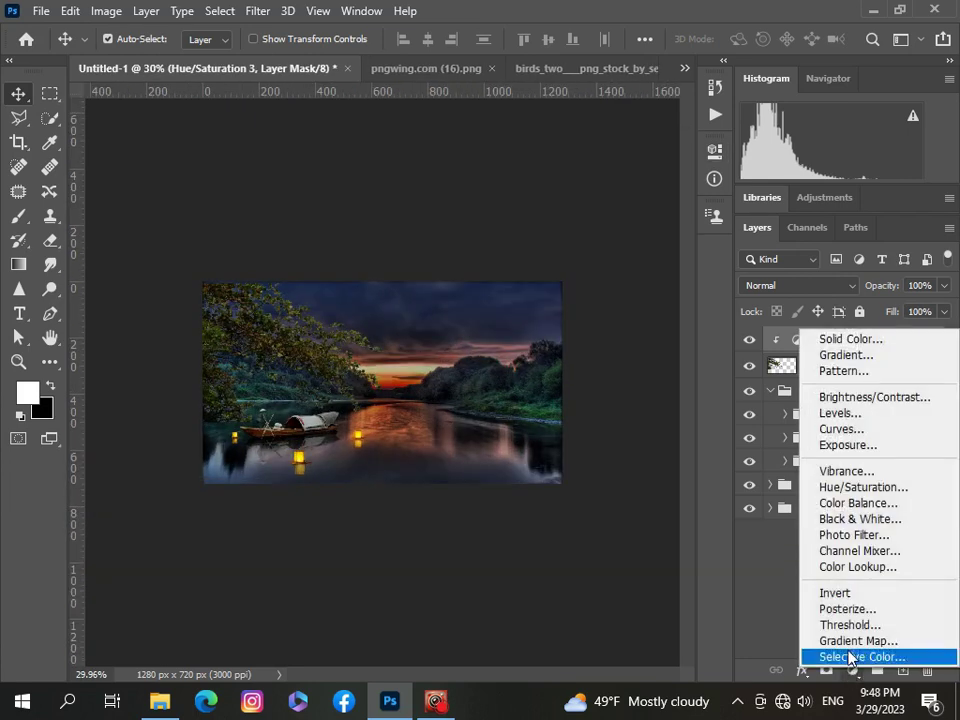
click(814, 409)
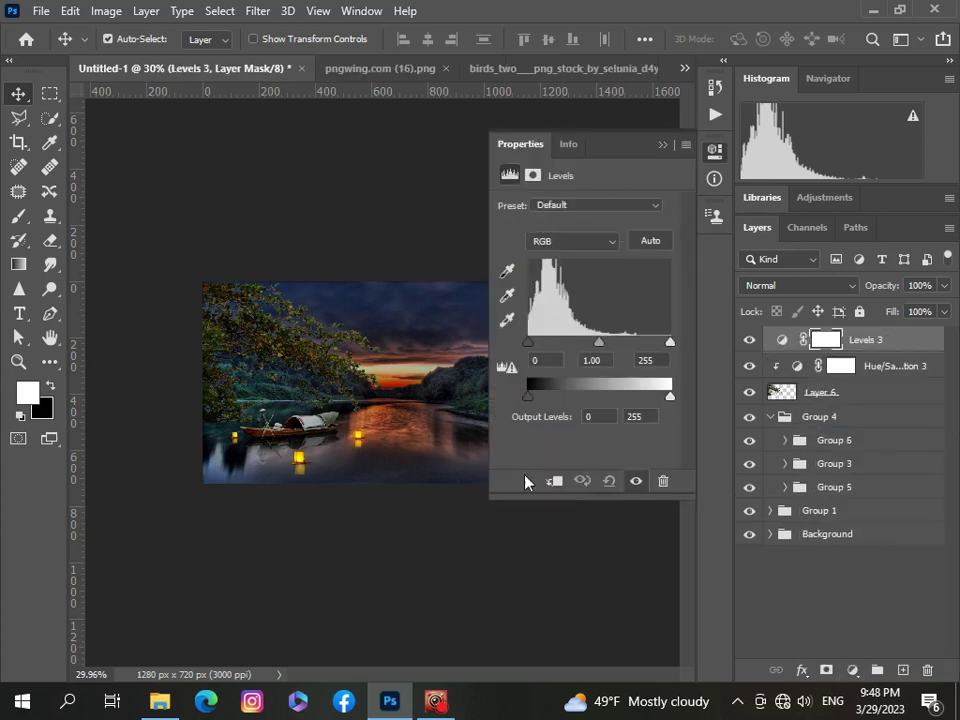
click(555, 483)
drag(530, 404, 528, 403)
drag(667, 403, 662, 397)
drag(530, 343, 528, 347)
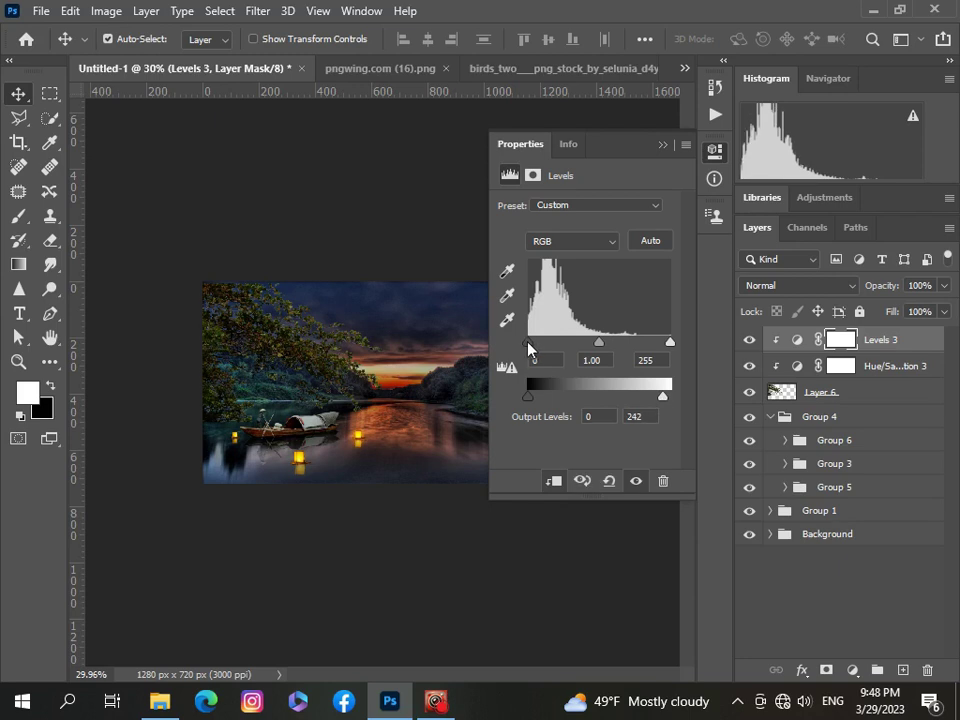
click(662, 146)
scroll(332, 427, up, 5)
scroll(332, 427, down, 5)
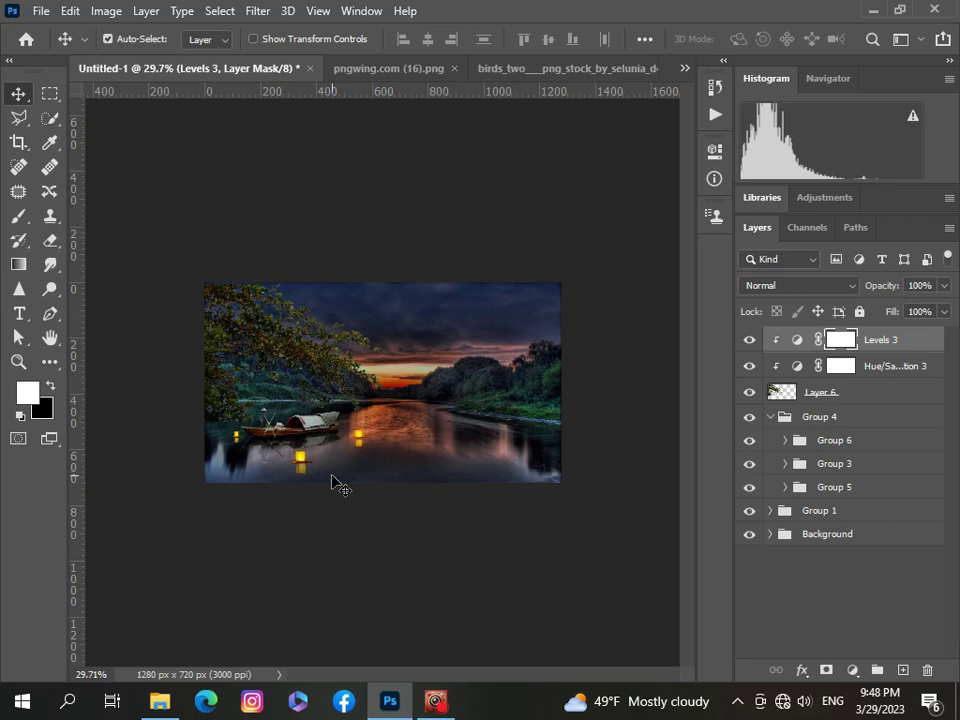
scroll(332, 476, up, 4)
scroll(333, 481, down, 4)
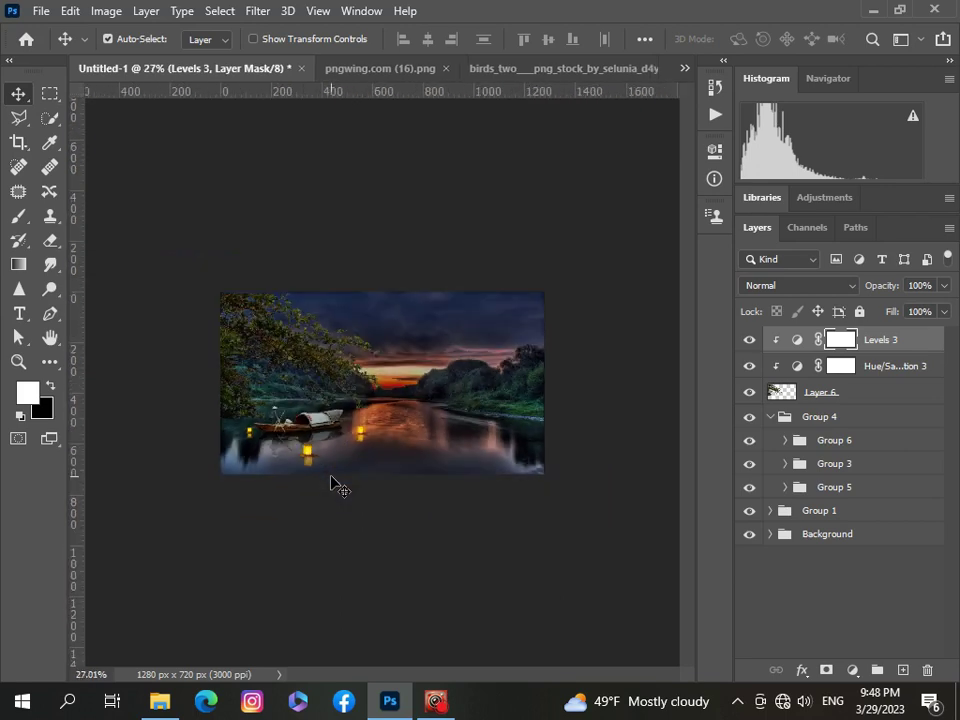
- Add a clipped Color Balance adjustment to the leaf branch with midtones Cyan-Red -28, Magenta-Green +1 and Yellow-Blue -19
click(852, 670)
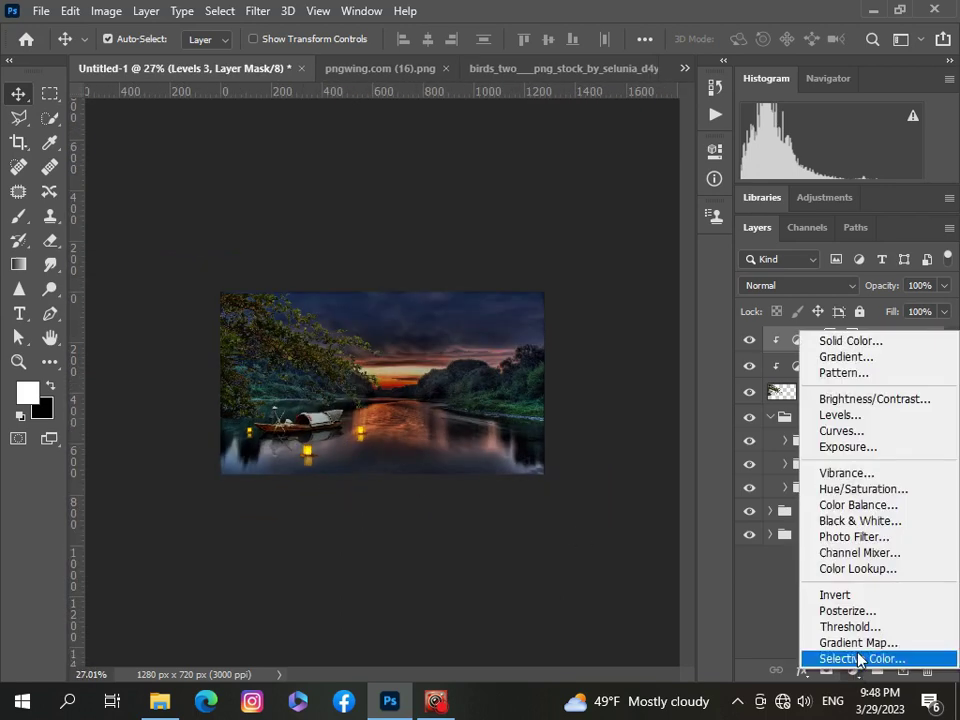
click(850, 505)
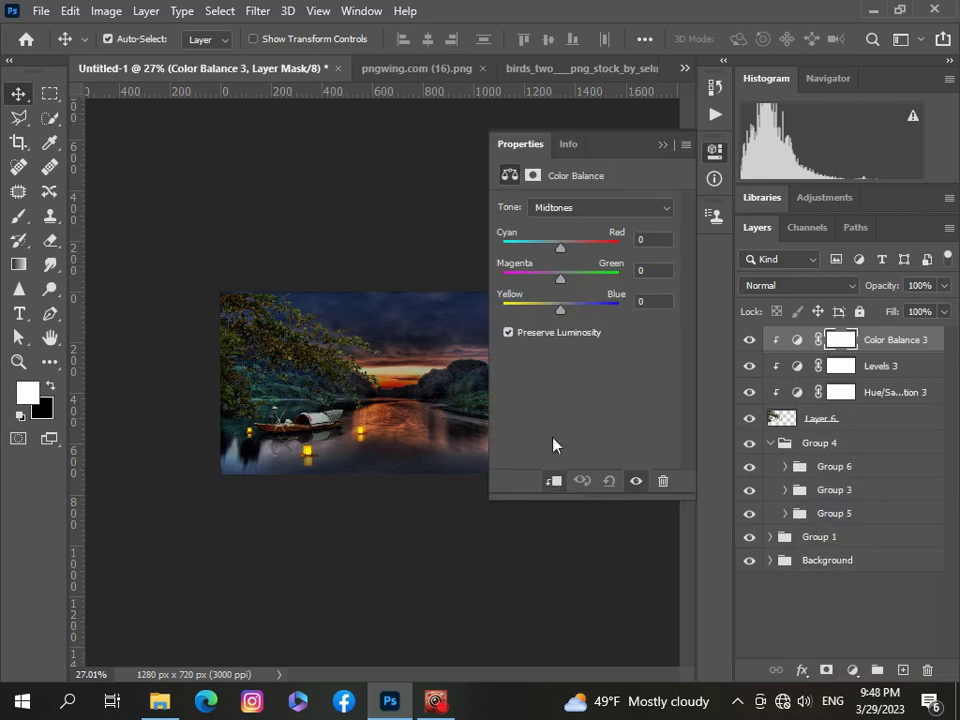
drag(558, 313, 549, 317)
drag(558, 250, 562, 292)
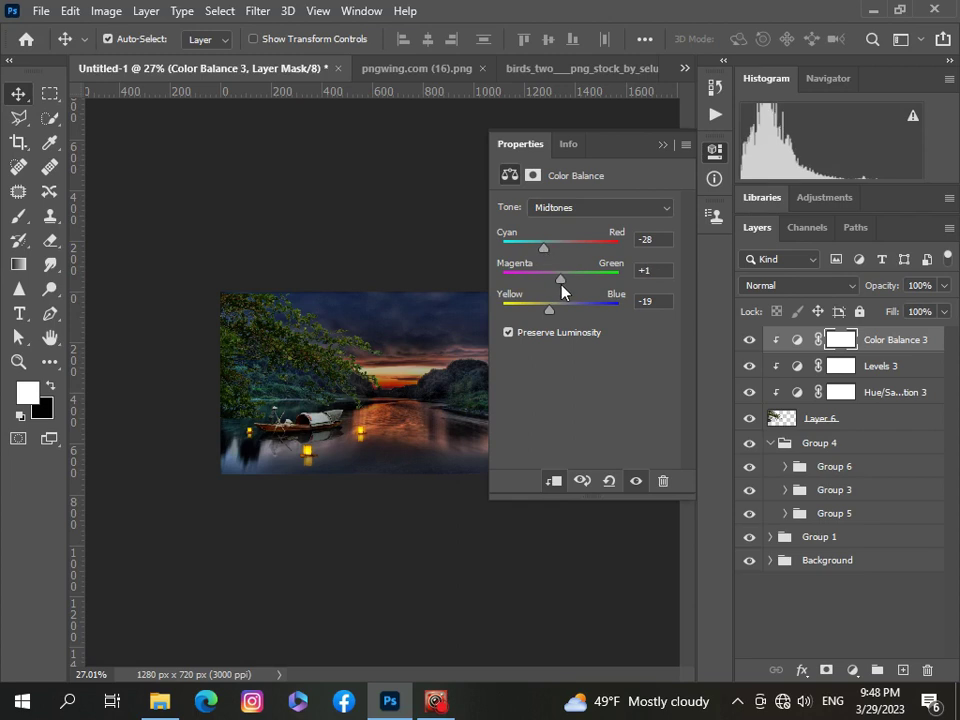
click(661, 145)
scroll(318, 399, up, 3)
scroll(318, 399, down, 1)
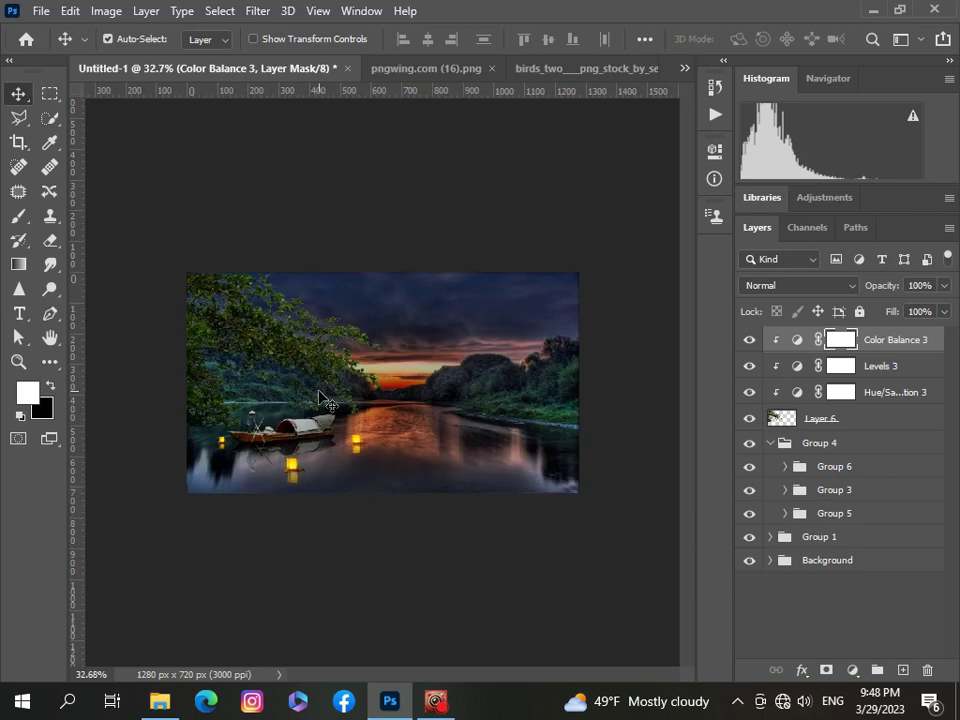
scroll(514, 491, down, 2)
scroll(514, 491, up, 1)
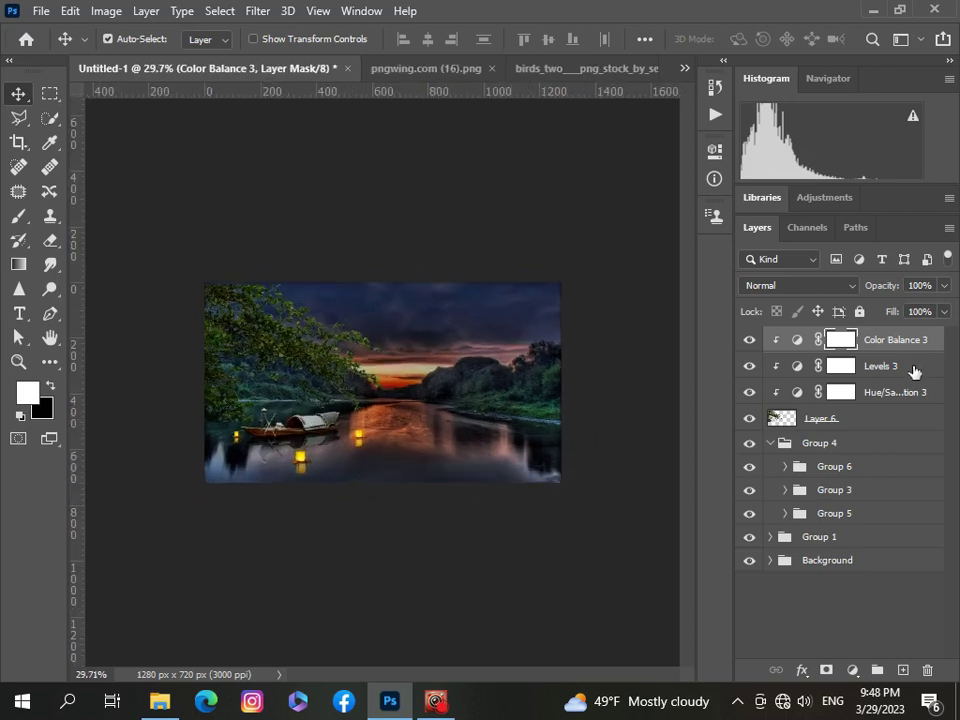
- Group the leaf branch layer together with its Color Balance, Levels and Hue/Saturation adjustments
shift+click(924, 394)
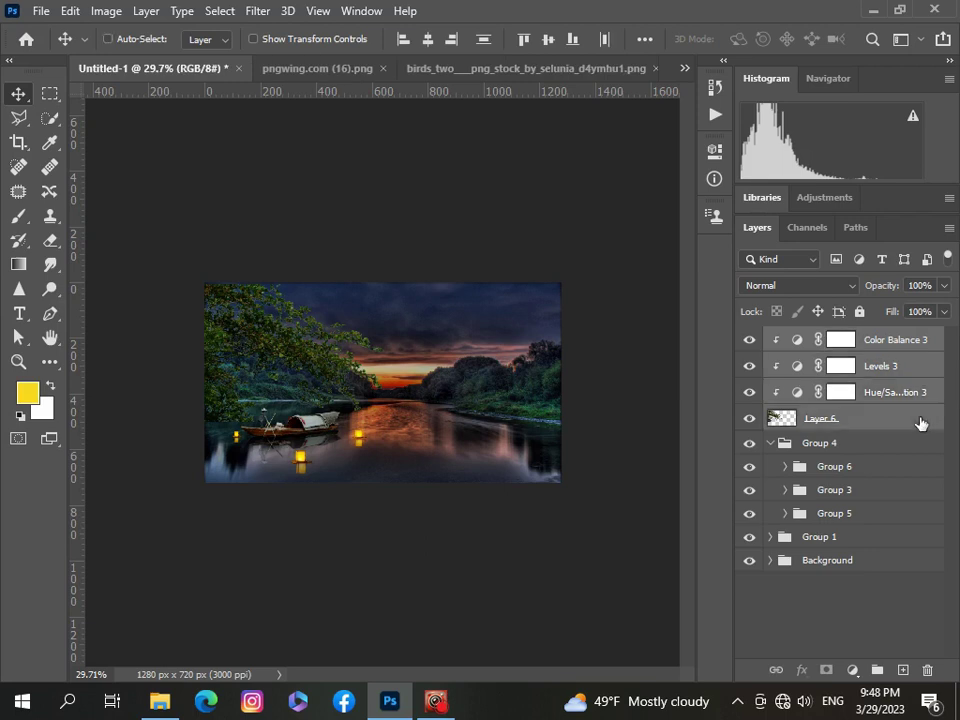
key(ctrl+g)
scroll(456, 469, down, 1)
scroll(456, 469, up, 3)
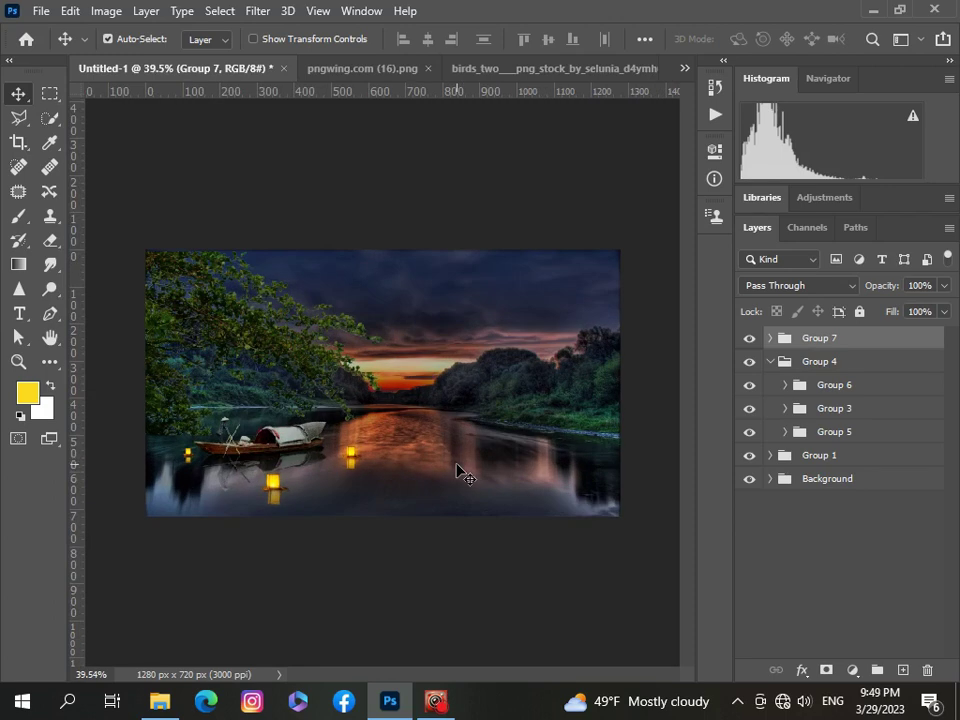
- Add a Hue/Saturation adjustment over the whole composite with Hue -18 and Lightness +2
scroll(456, 469, down, 1)
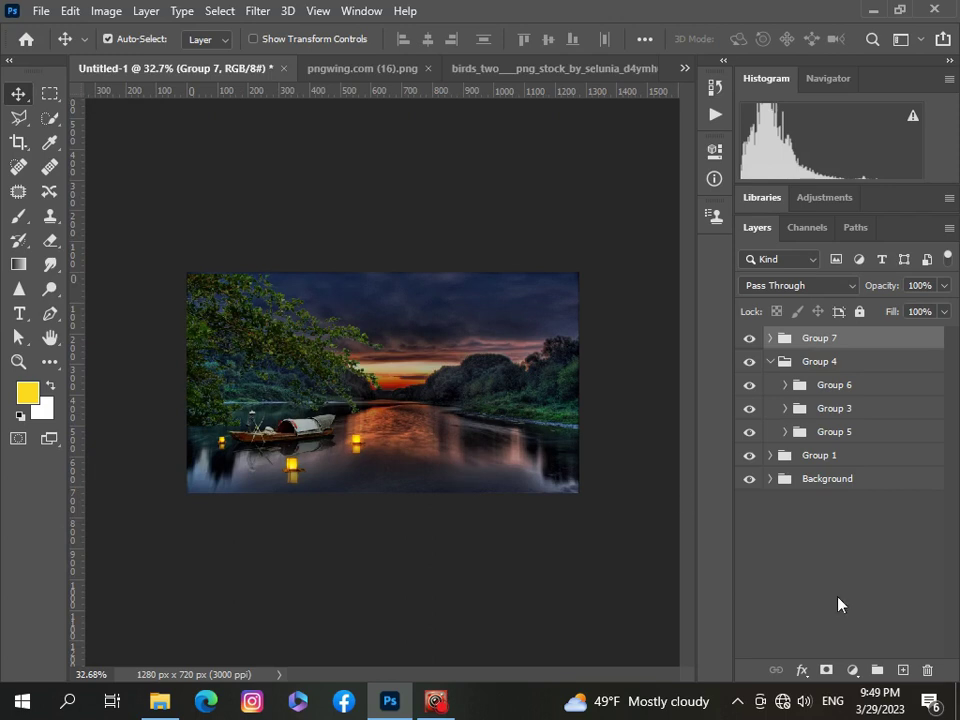
click(853, 670)
click(825, 489)
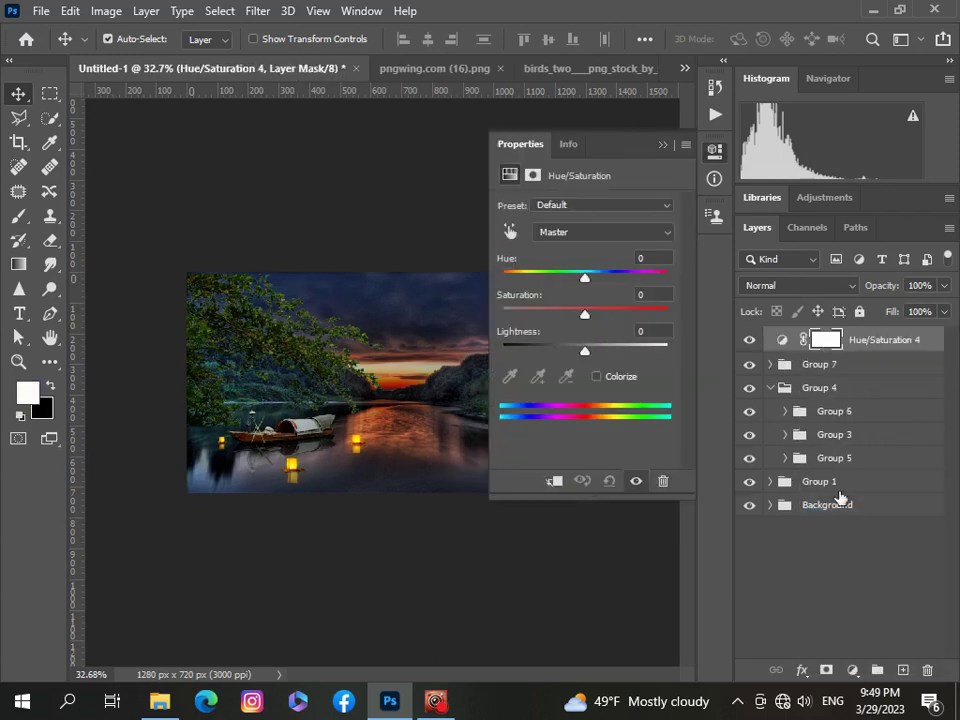
mouse_move(587, 354)
mouse_down()
mouse_move(574, 317)
mouse_move(566, 320)
mouse_move(581, 330)
mouse_up()
drag(596, 333, 587, 330)
mouse_move(584, 278)
mouse_down()
mouse_move(567, 278)
mouse_move(572, 287)
mouse_up()
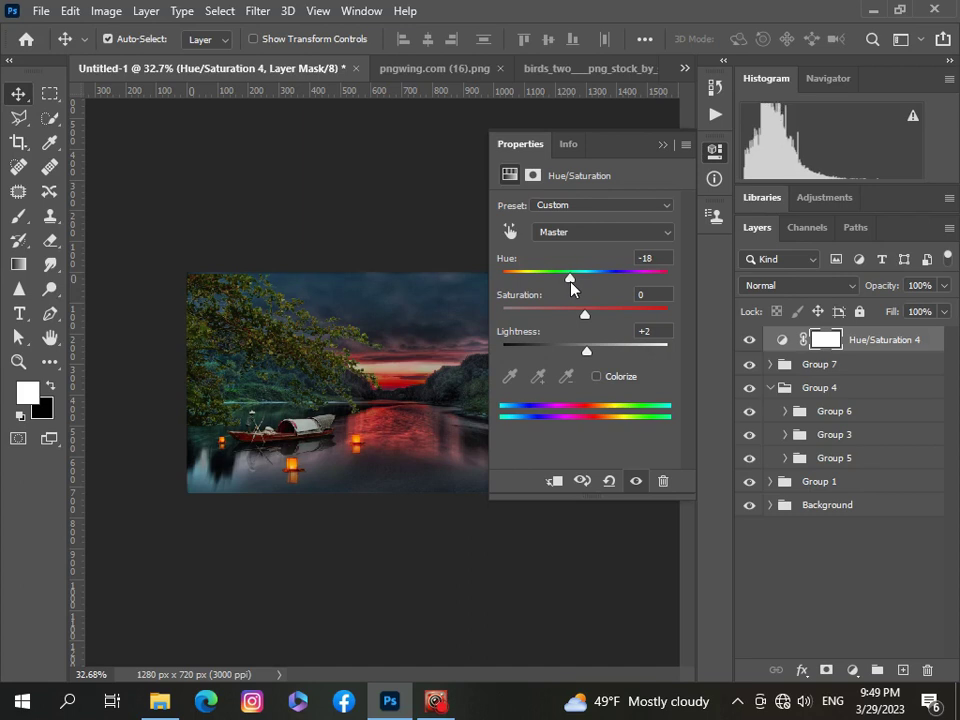
click(663, 146)
scroll(447, 408, down, 1)
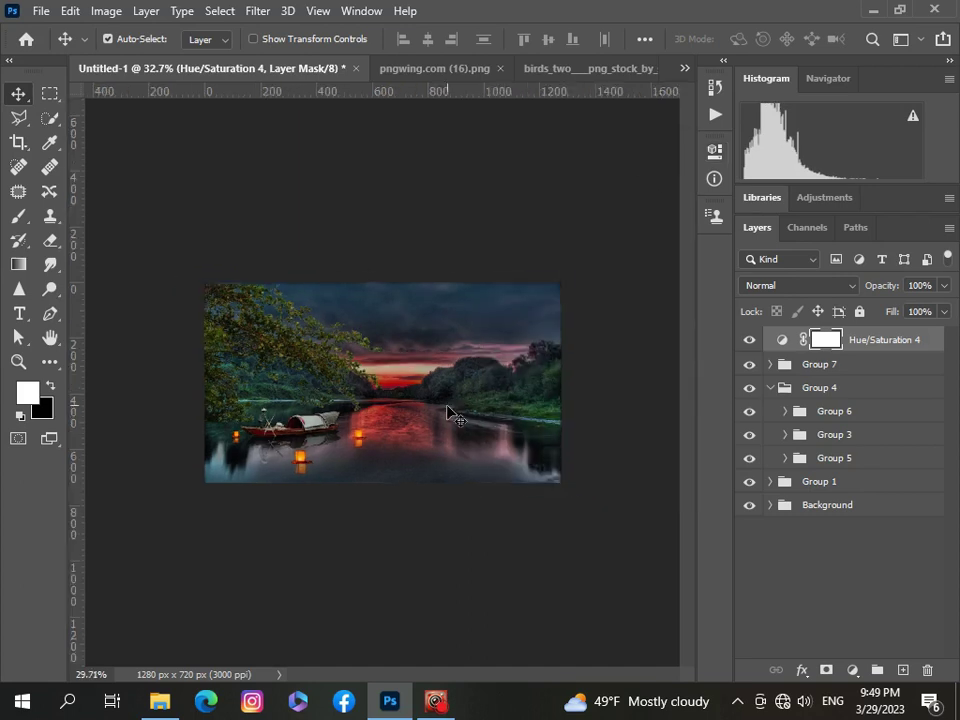
scroll(447, 408, up, 2)
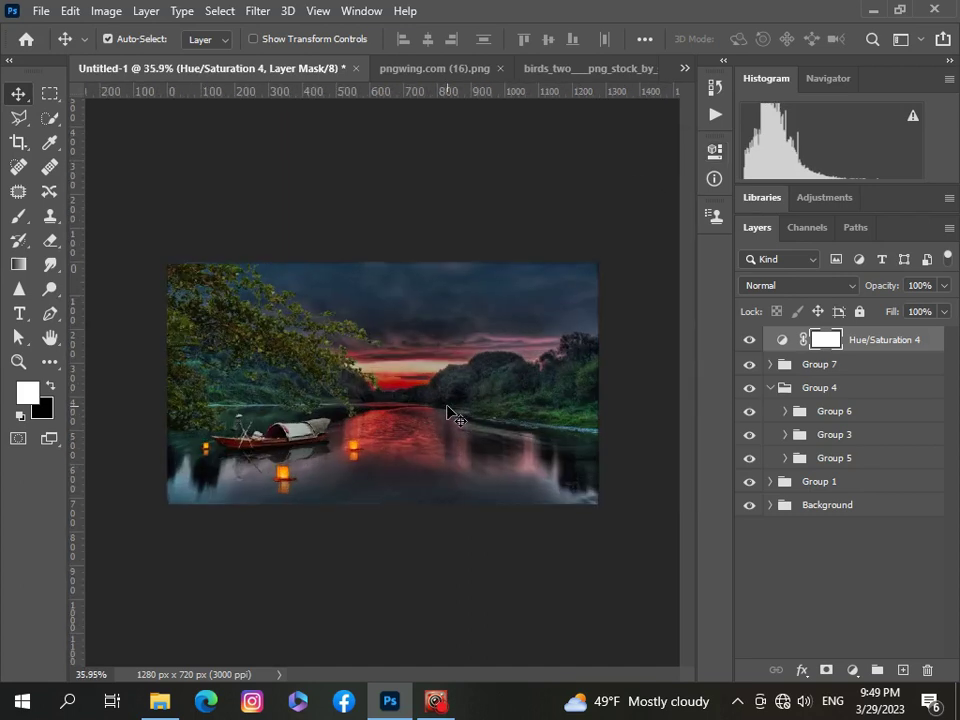
- Add an unclipped Color Balance adjustment over the whole composite with midtones Cyan-Red -9, Magenta-Green +2 and Yellow-Blue -6
click(853, 670)
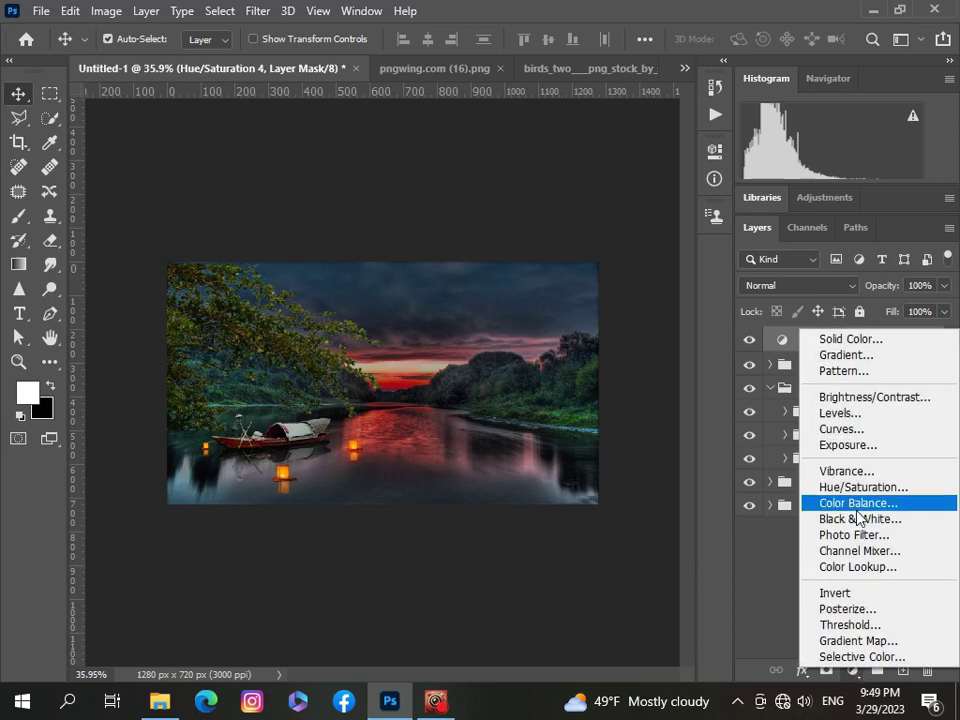
click(857, 503)
click(553, 482)
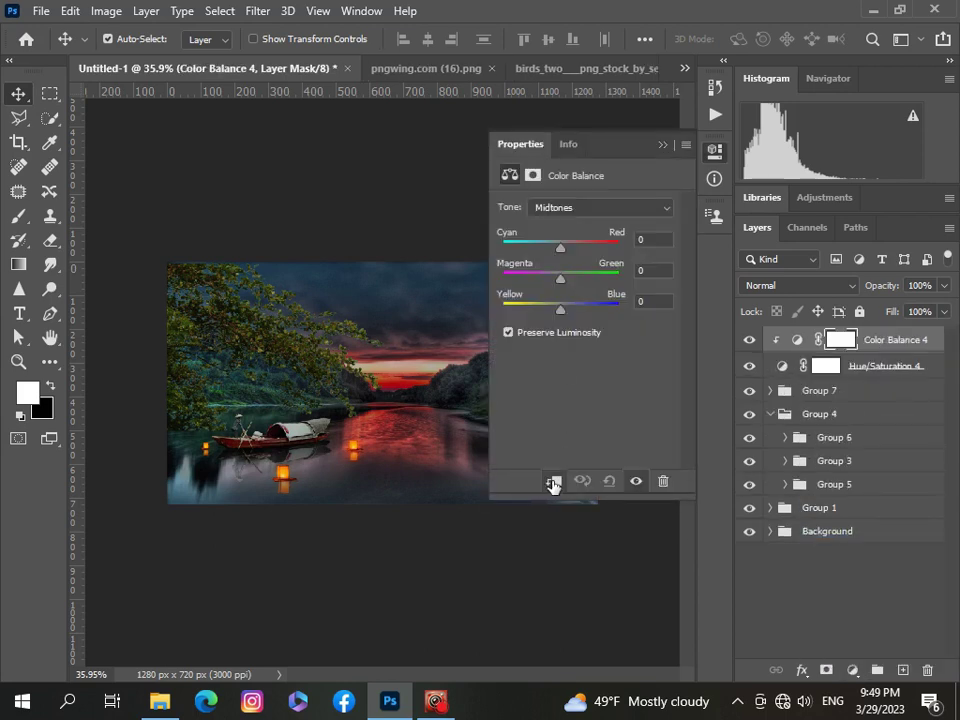
click(553, 482)
drag(561, 256, 557, 310)
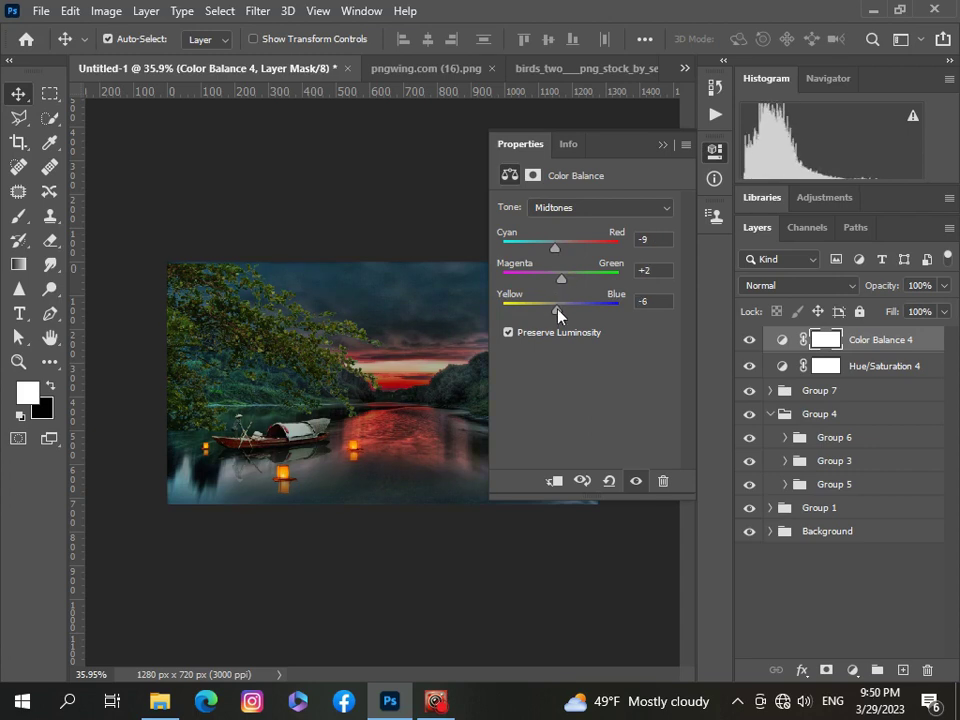
click(670, 145)
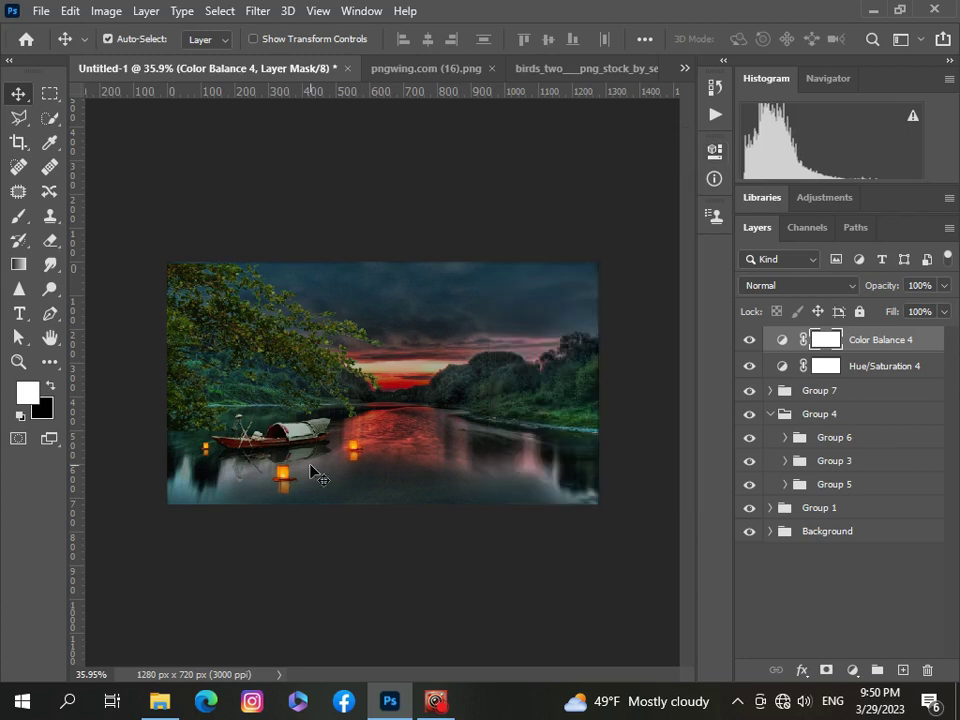
scroll(310, 465, up, 2)
scroll(310, 465, down, 2)
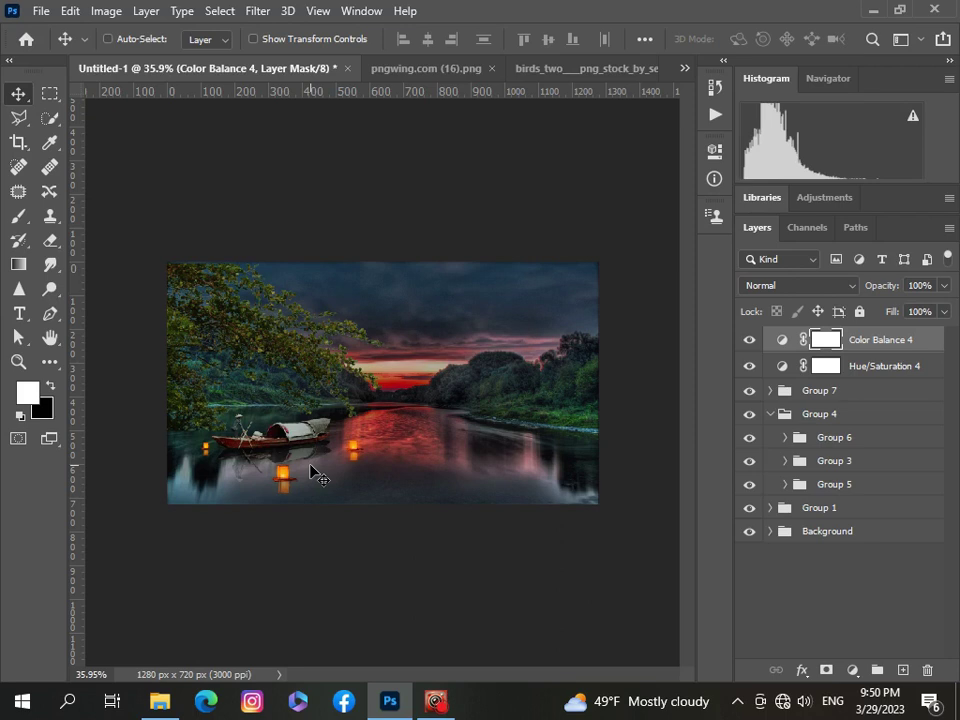
scroll(311, 472, down, 1)
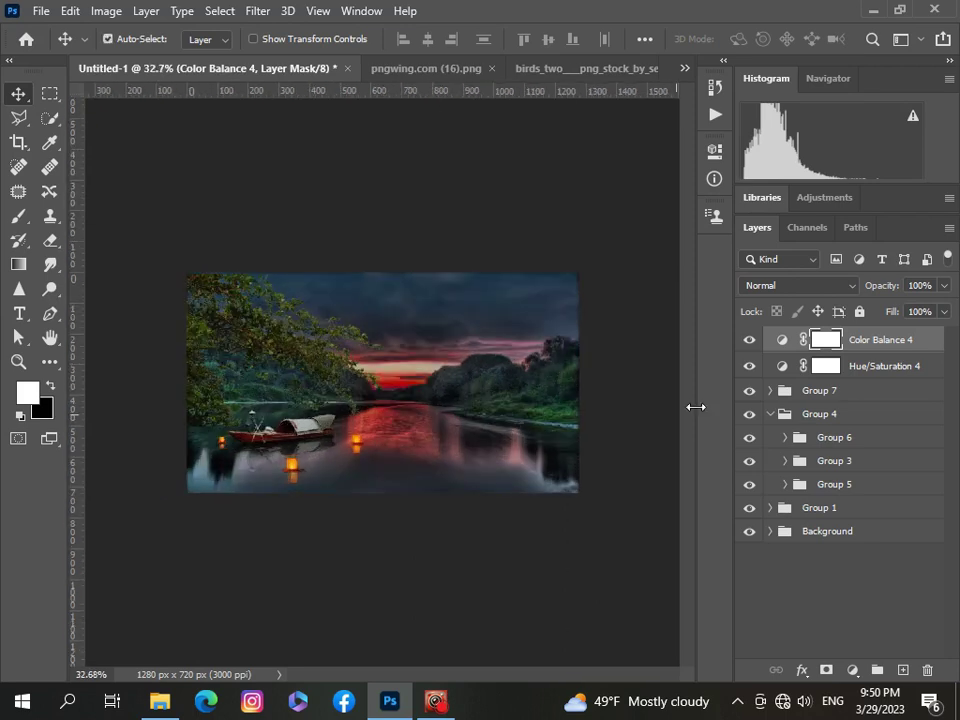
- Add a clipped Color Balance adjustment directly above the leaf branch layer in Group 7, shift its midtones toward cyan, and collapse the group
click(776, 393)
click(770, 391)
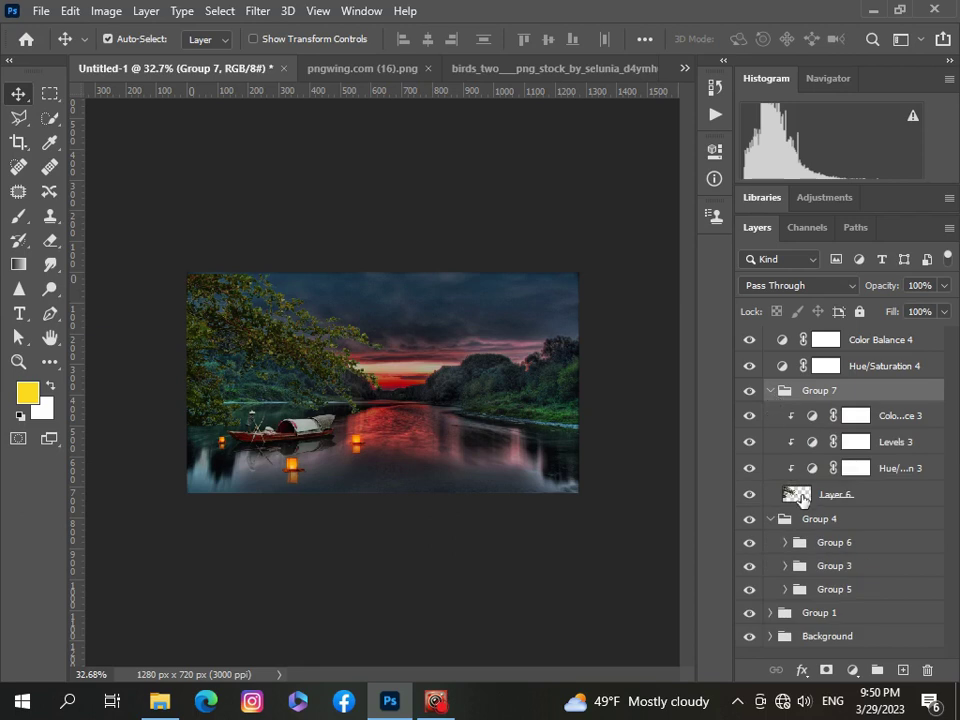
click(790, 494)
click(853, 670)
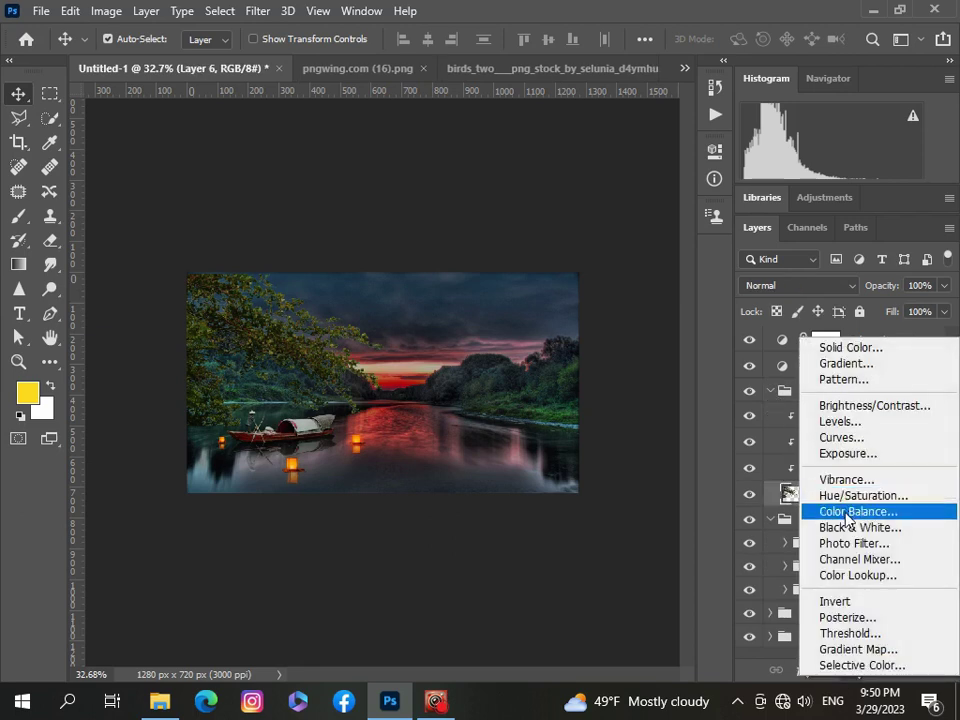
click(840, 511)
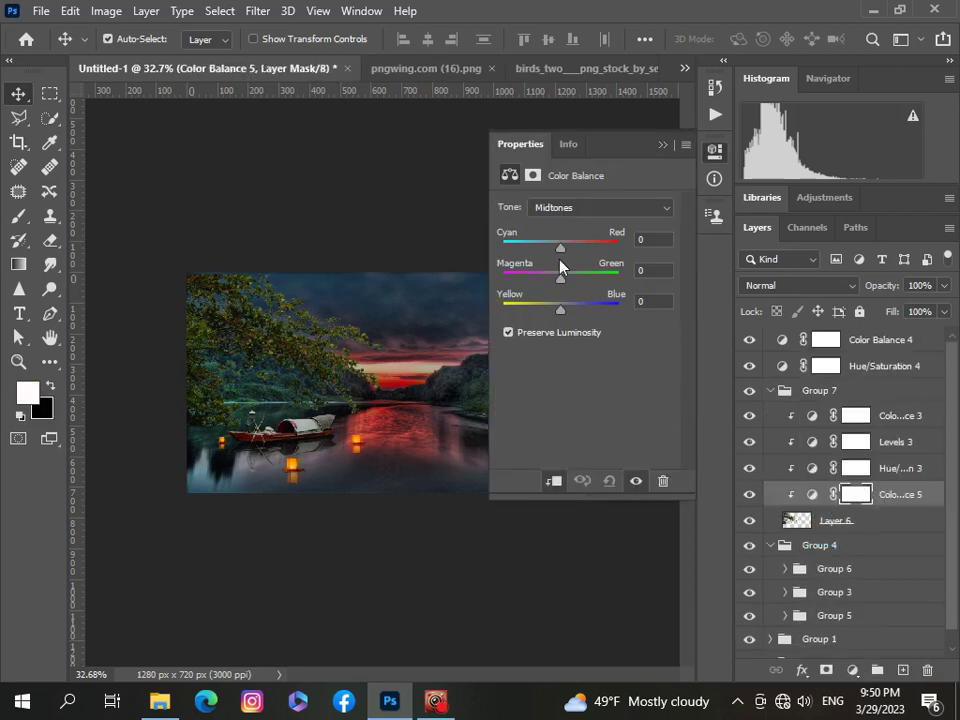
drag(561, 249, 543, 258)
click(661, 144)
scroll(364, 396, down, 2)
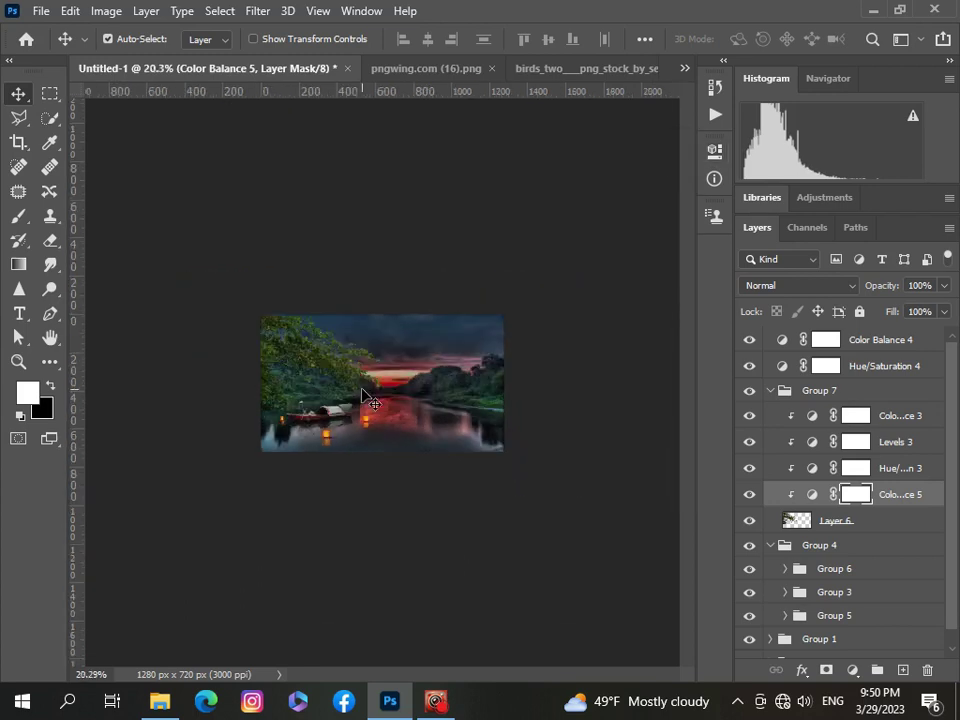
scroll(364, 396, up, 2)
scroll(363, 393, down, 2)
scroll(363, 393, up, 1)
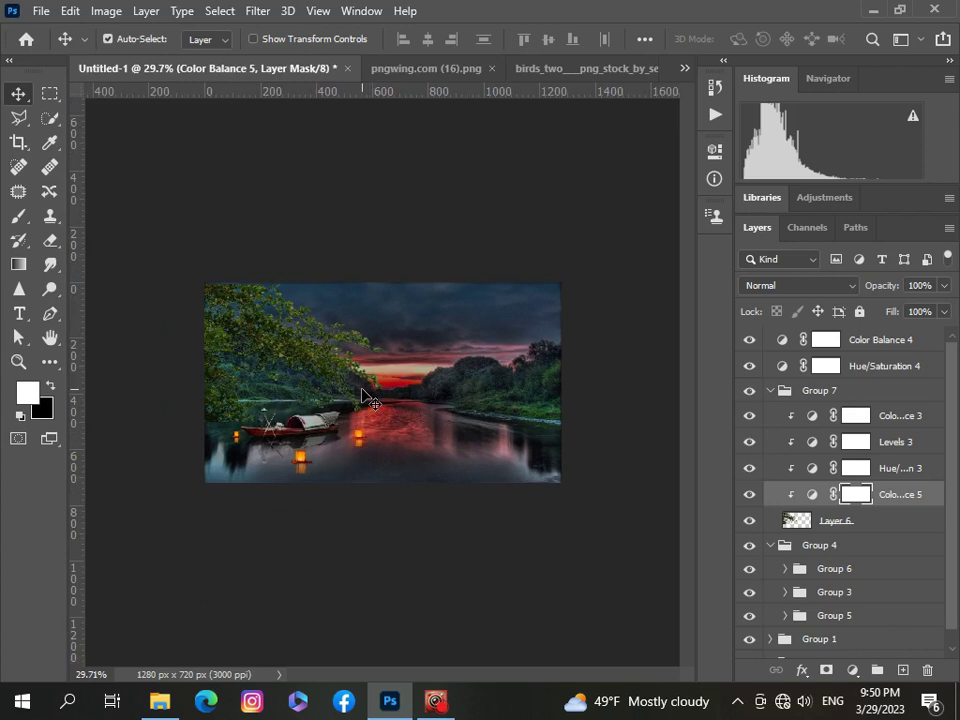
click(770, 392)
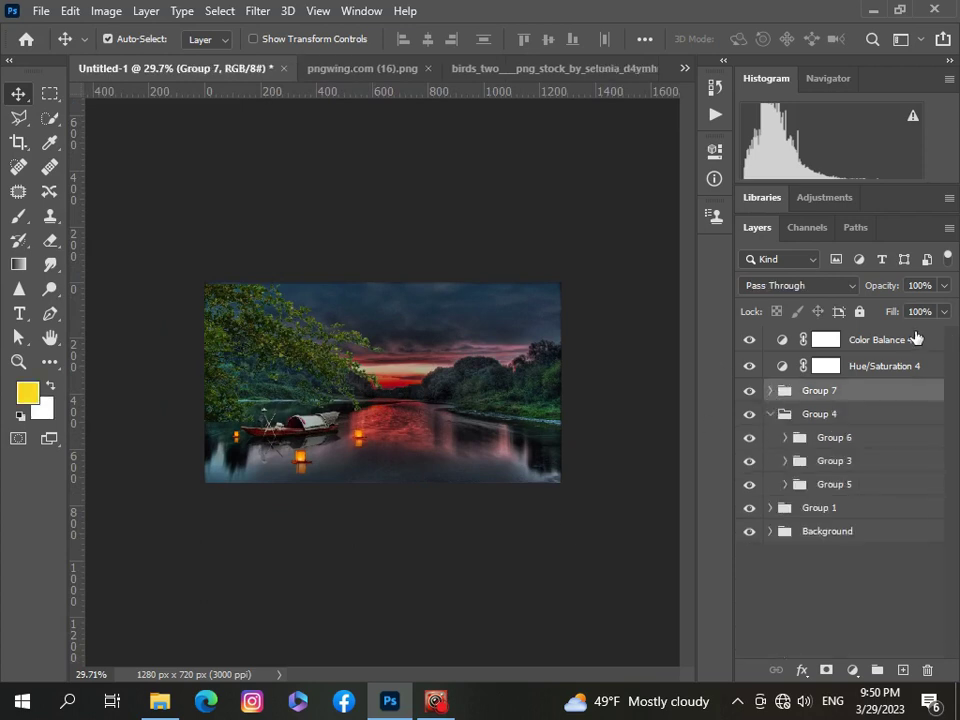